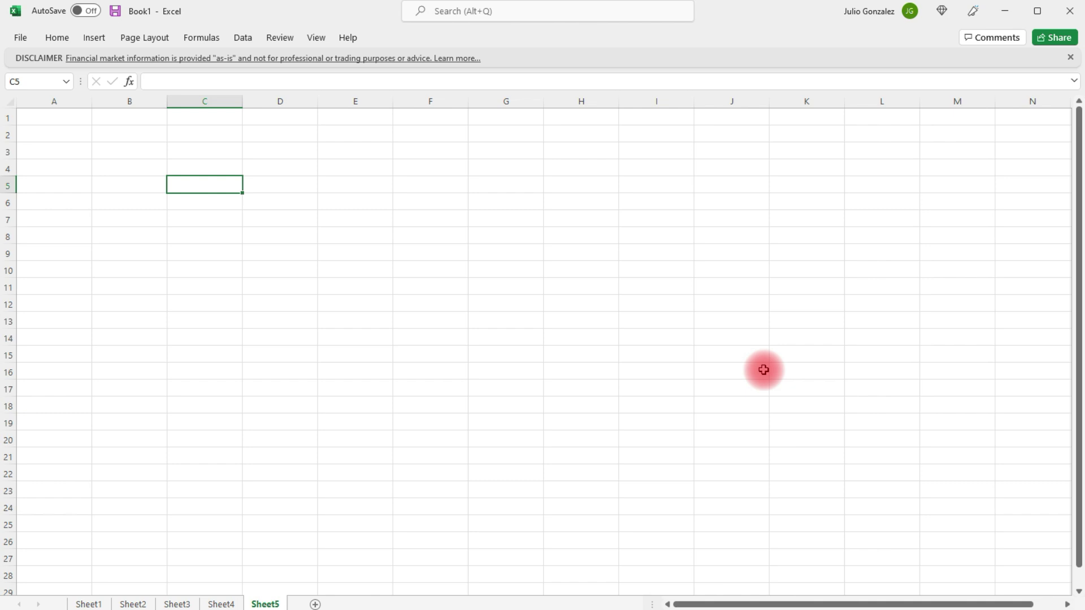
# Step: Type Number: in A1 and extend a 1, 2 start to fill A2:A13 with 1 through 12
pyautogui.click(43, 124)
pyautogui.write('Numbe')
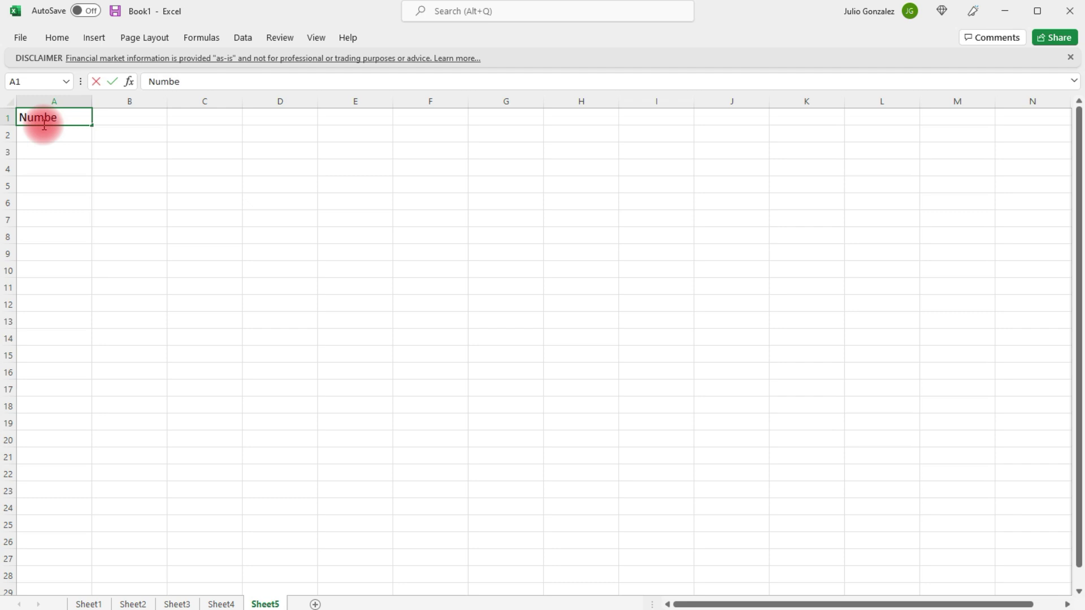
pyautogui.write('r:')
pyautogui.press('Return')
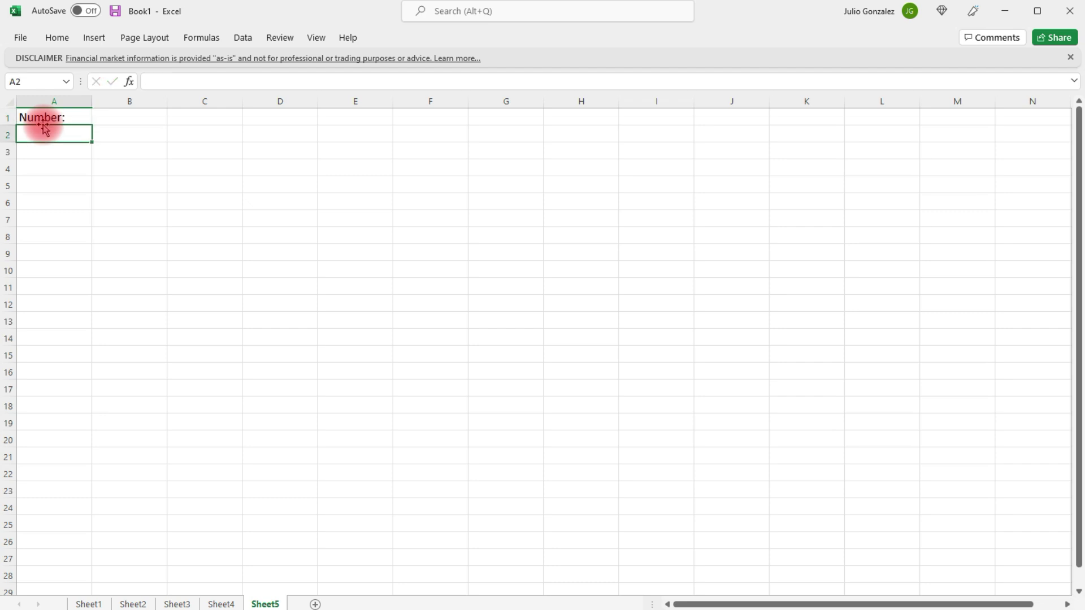
pyautogui.write('1')
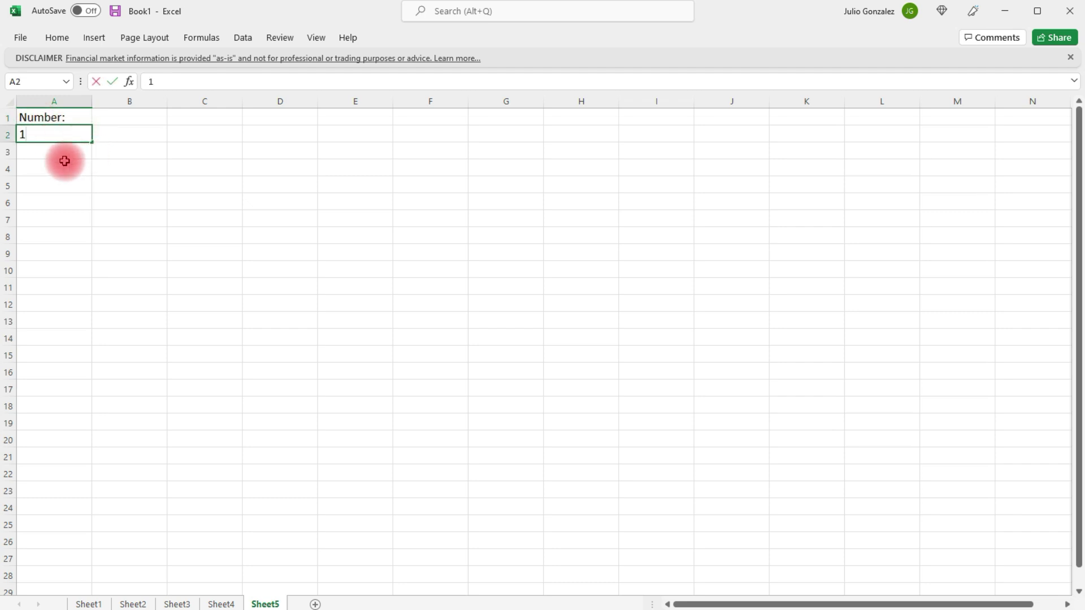
pyautogui.press('Return')
pyautogui.write('2')
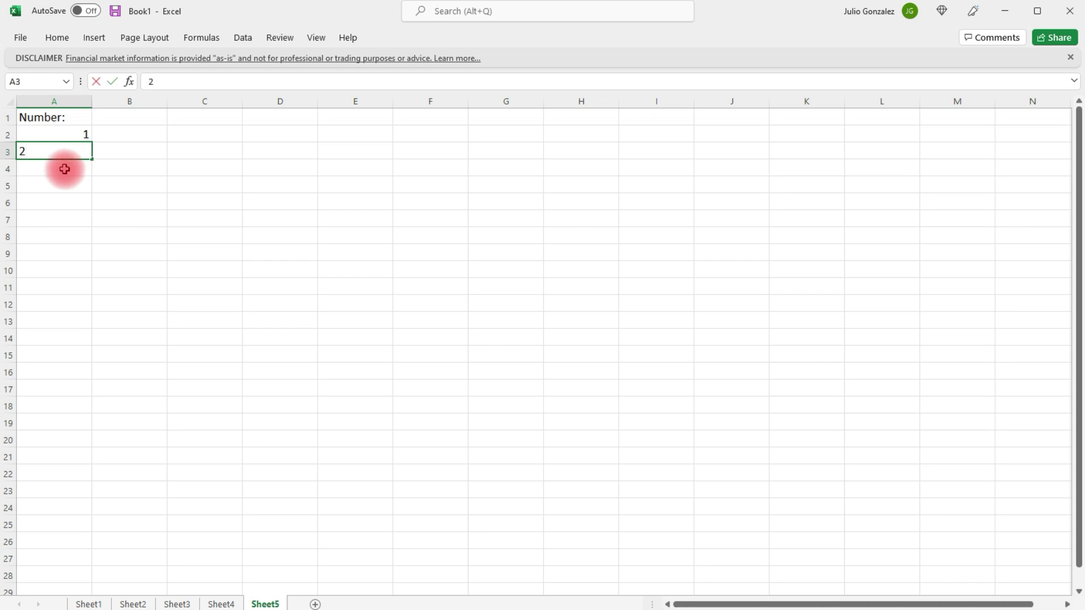
pyautogui.press('Return')
pyautogui.moveTo(73, 131); pyautogui.dragTo(79, 336)
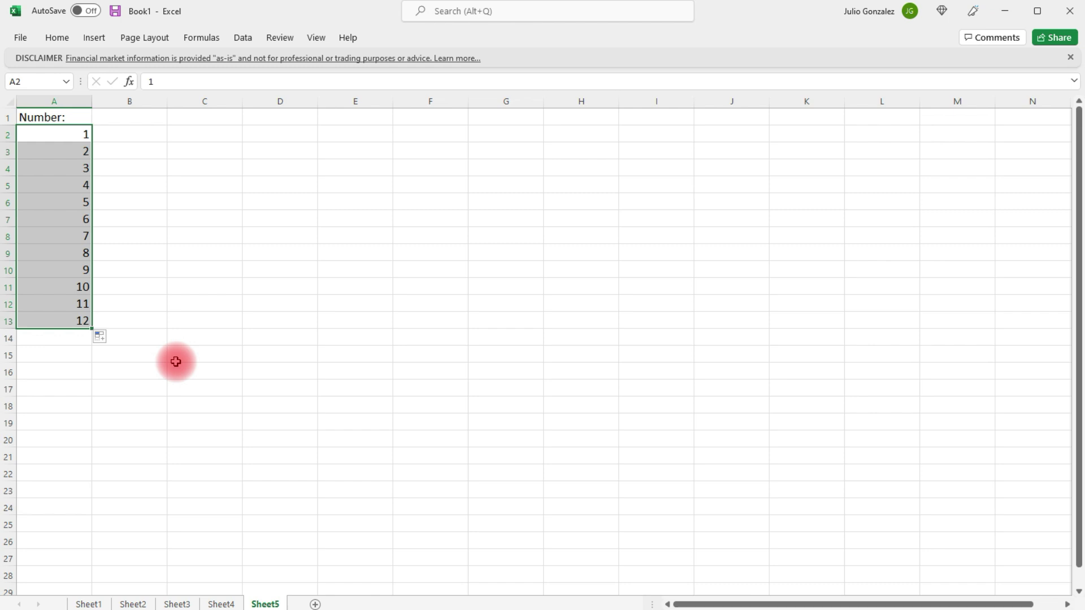
pyautogui.click(135, 137)
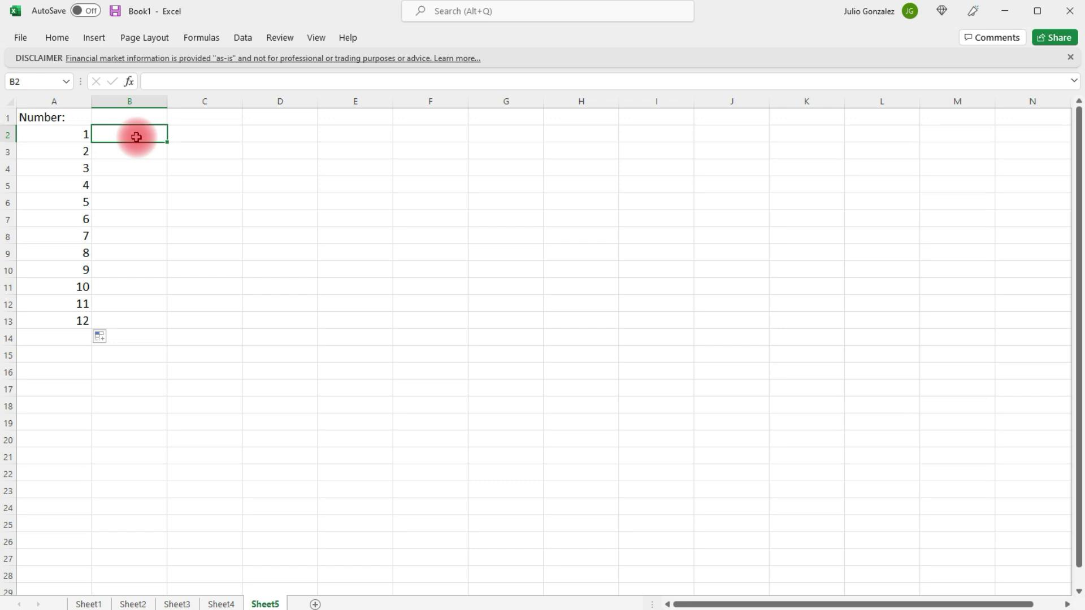
# Step: Enter 1, 3, 5 in B2:B4 and extend the odd series down to 31 in B17
pyautogui.write('1')
pyautogui.press('Return')
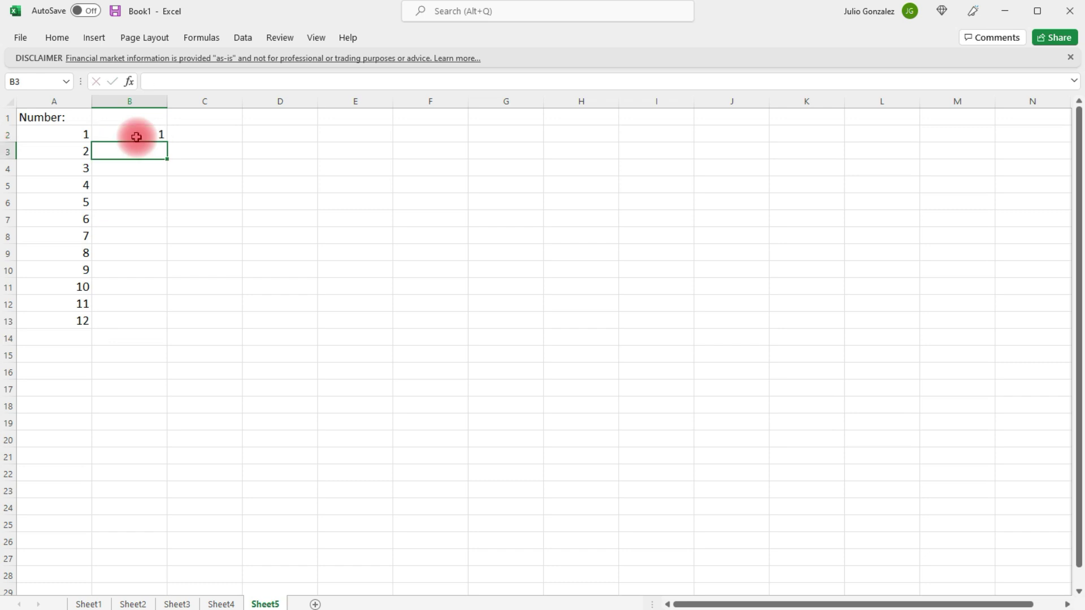
pyautogui.write('3')
pyautogui.press('Return')
pyautogui.write('5')
pyautogui.press('Return')
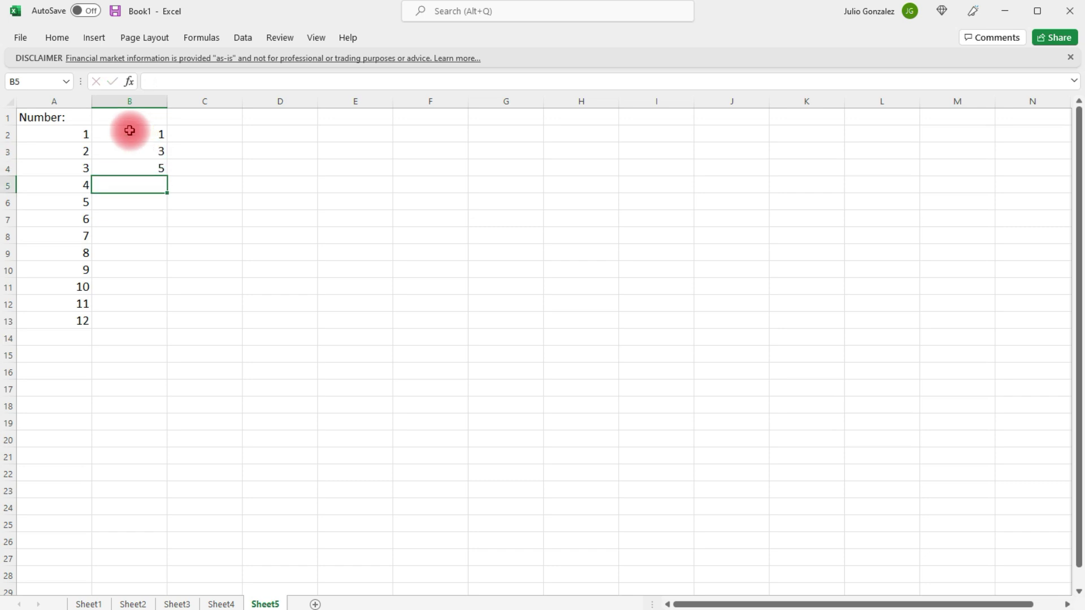
pyautogui.moveTo(131, 129); pyautogui.dragTo(161, 393)
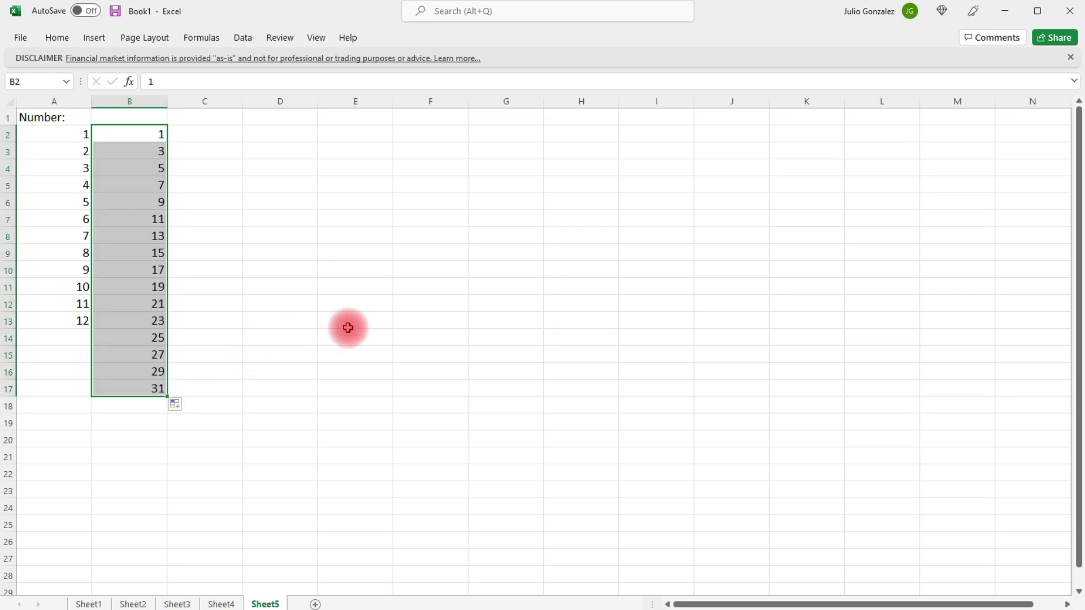
pyautogui.click(215, 139)
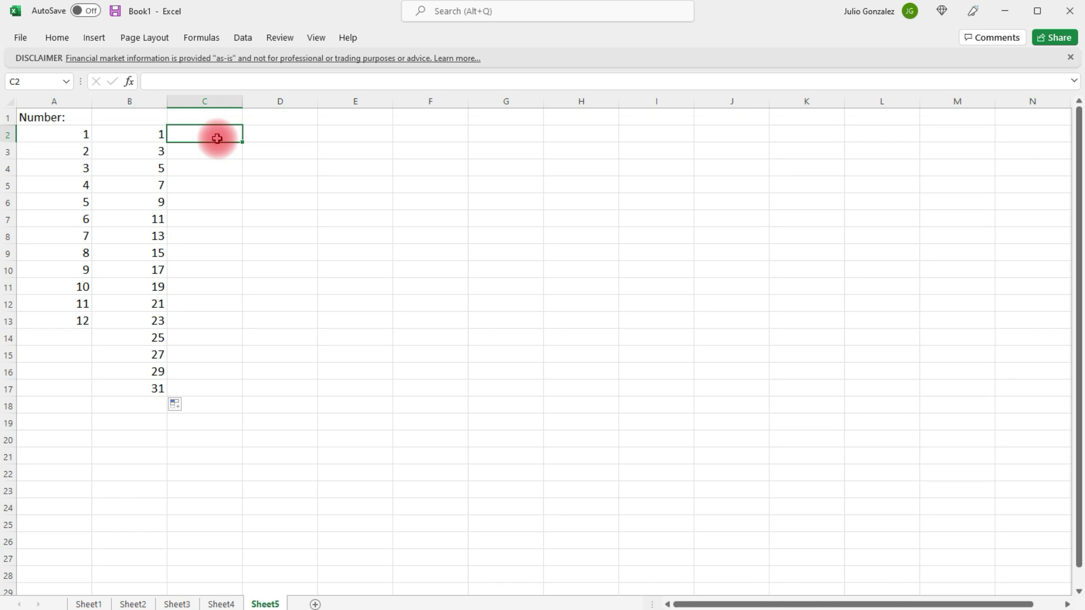
pyautogui.click(295, 138)
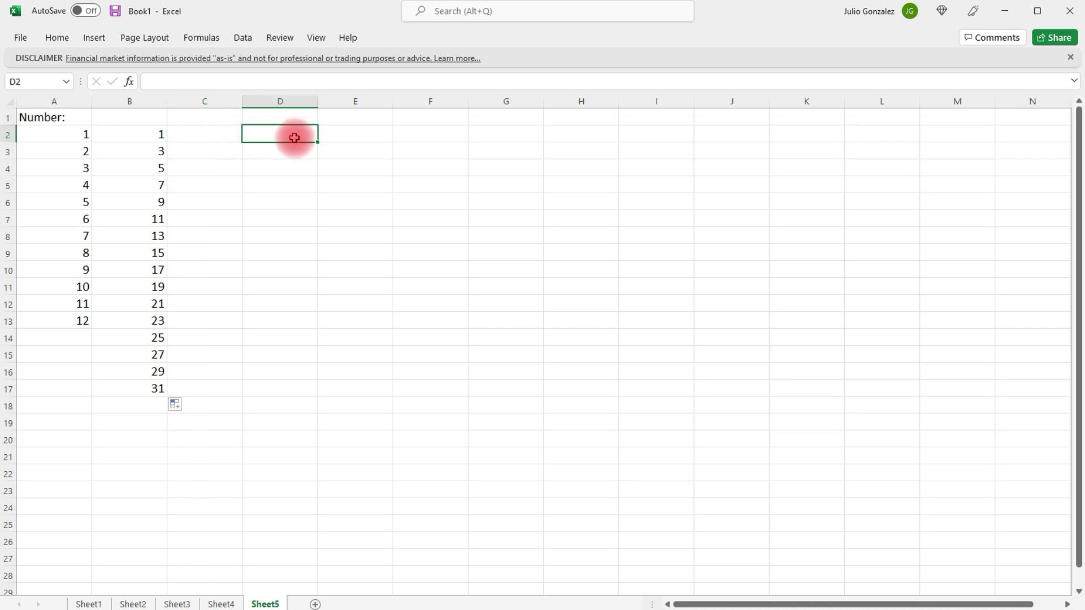
pyautogui.write('3')
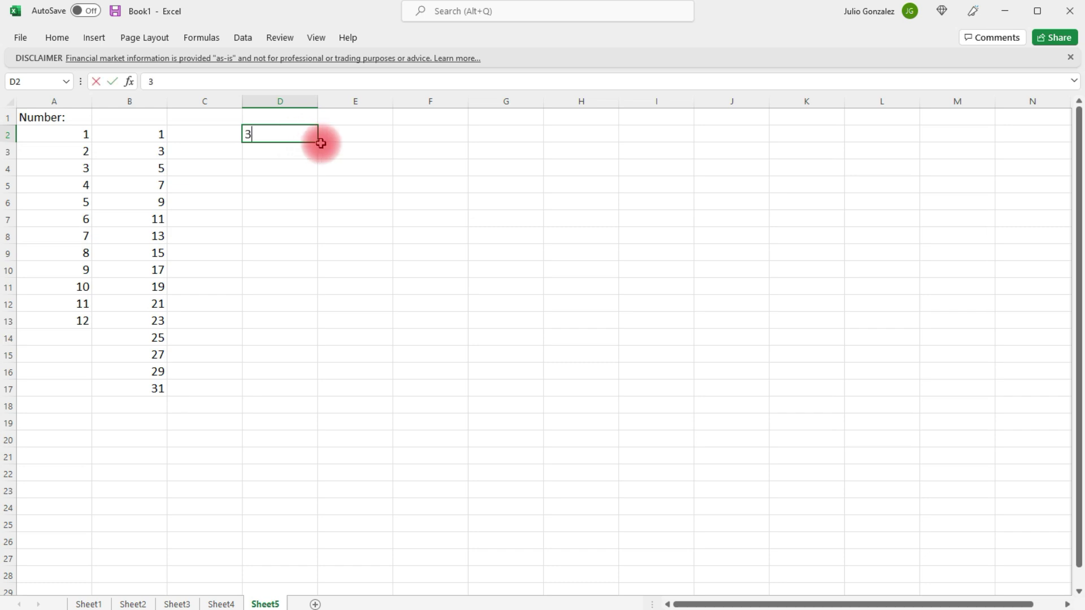
pyautogui.click(357, 133)
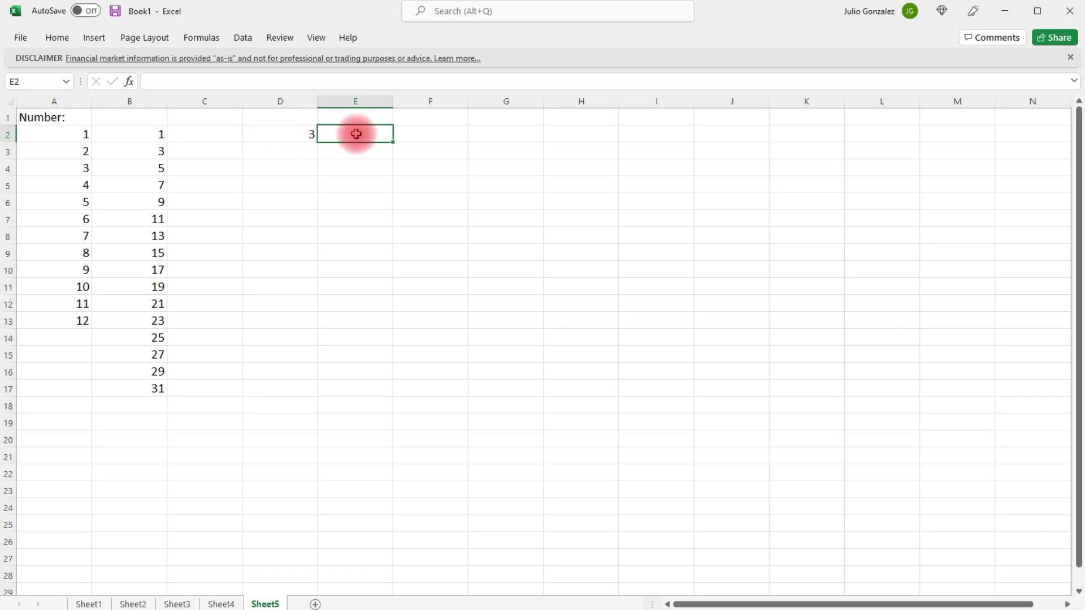
pyautogui.write('7')
pyautogui.click(436, 136)
pyautogui.write('11')
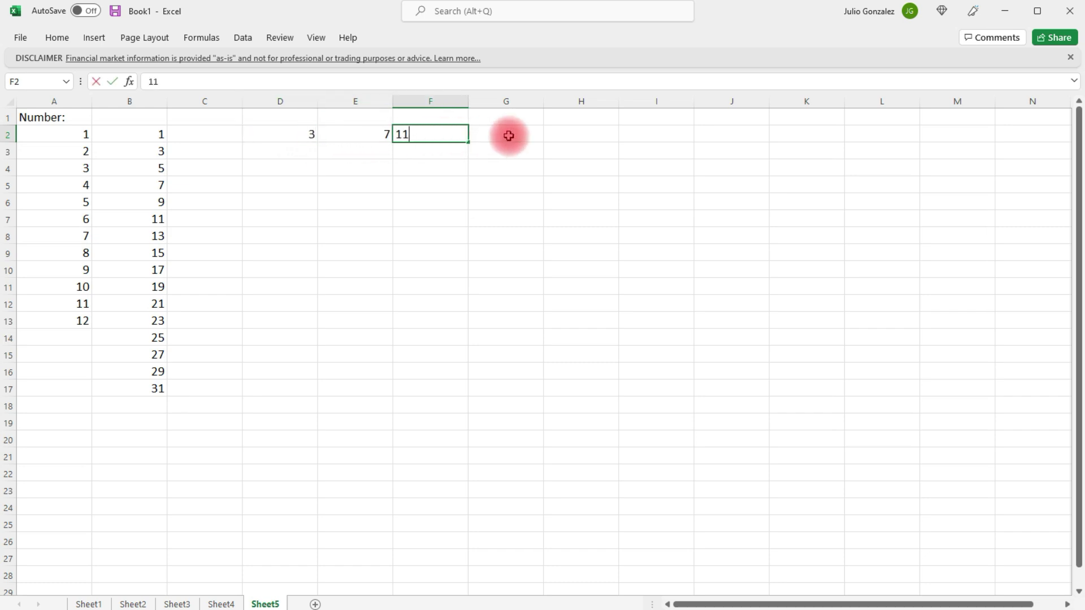
pyautogui.click(509, 136)
pyautogui.moveTo(305, 134); pyautogui.dragTo(904, 142)
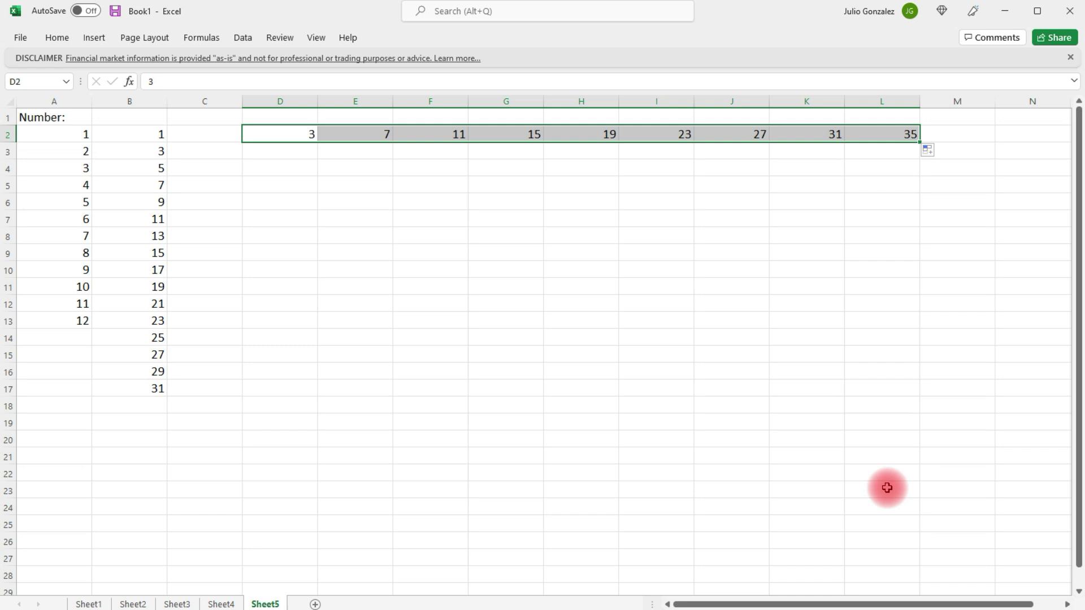
pyautogui.moveTo(264, 133); pyautogui.dragTo(875, 138)
pyautogui.press('Delete')
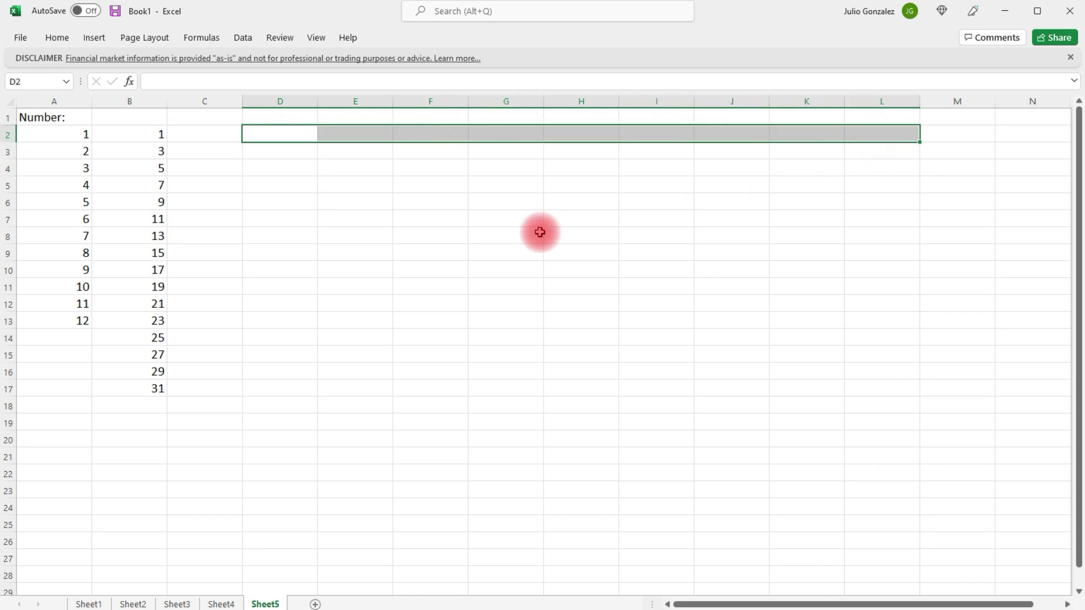
# Step: Enter 2, 4, 8, 16 in C2:C5 and fill to C17 as a linear trend ending at 69.6
pyautogui.click(199, 133)
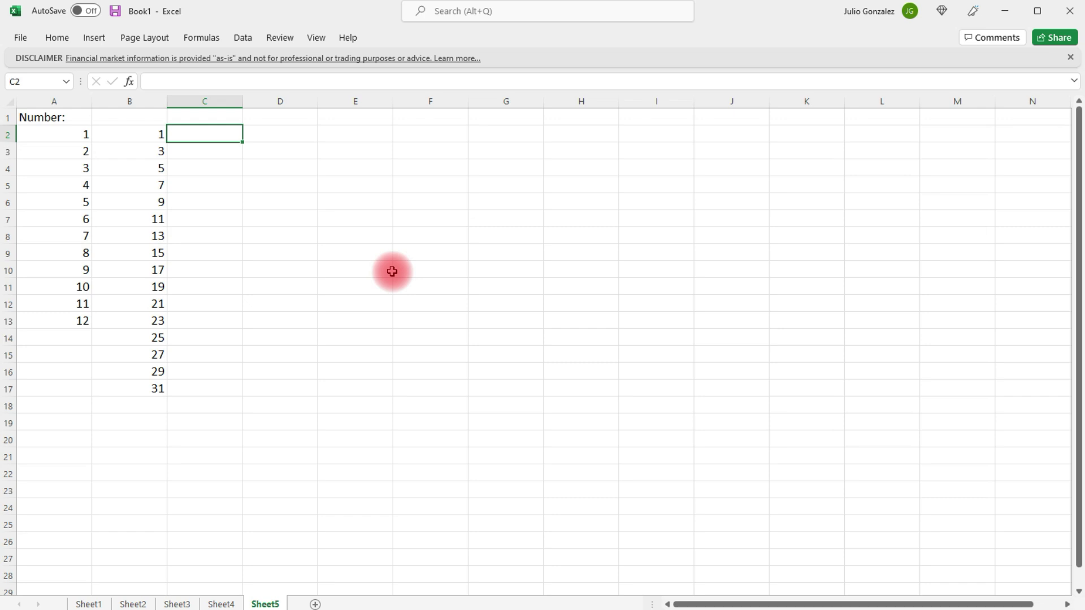
pyautogui.write('2')
pyautogui.press('Return')
pyautogui.write('4')
pyautogui.press('Return')
pyautogui.write('8')
pyautogui.press('Return')
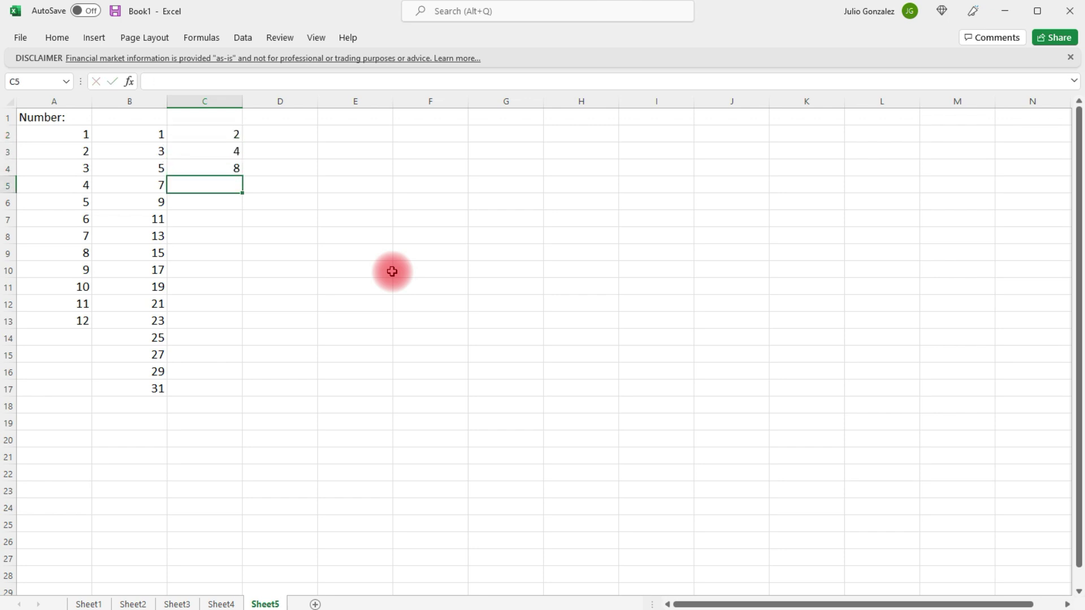
pyautogui.write('16')
pyautogui.press('Return')
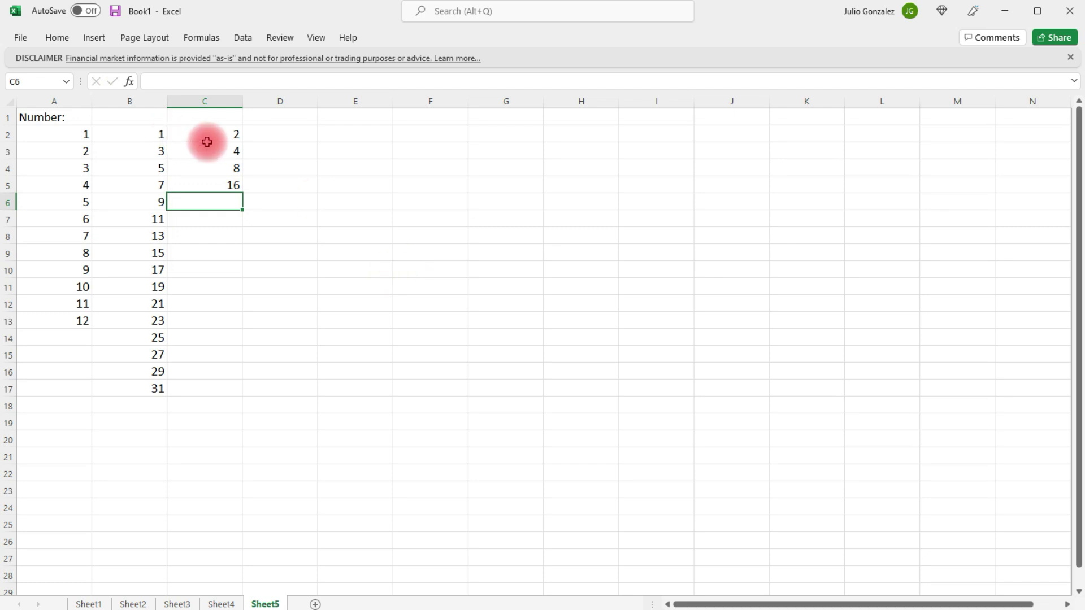
pyautogui.moveTo(207, 142); pyautogui.dragTo(223, 184)
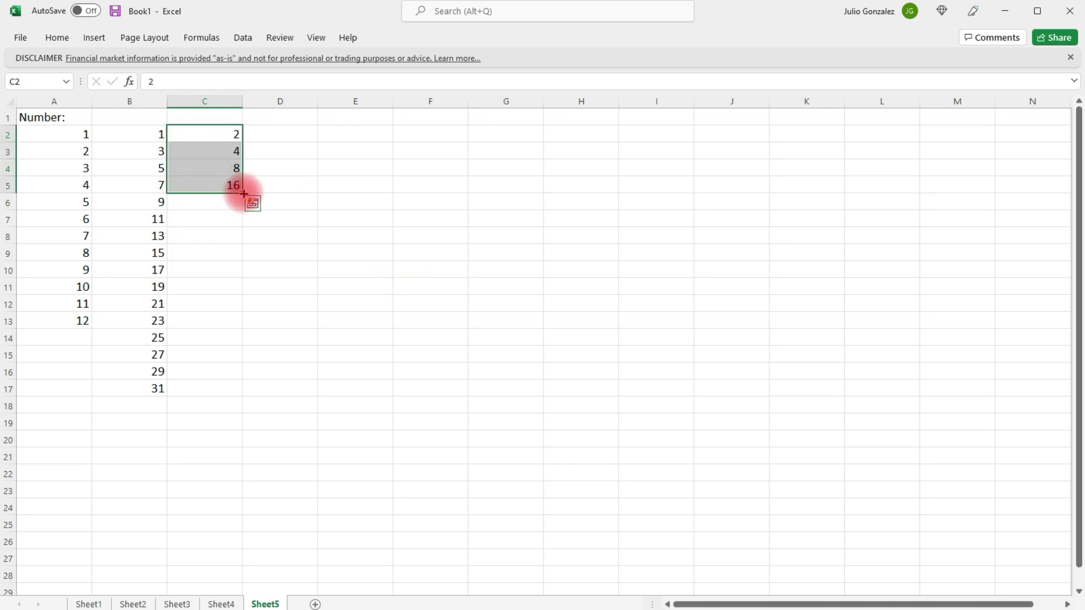
pyautogui.moveTo(243, 194); pyautogui.dragTo(242, 395)
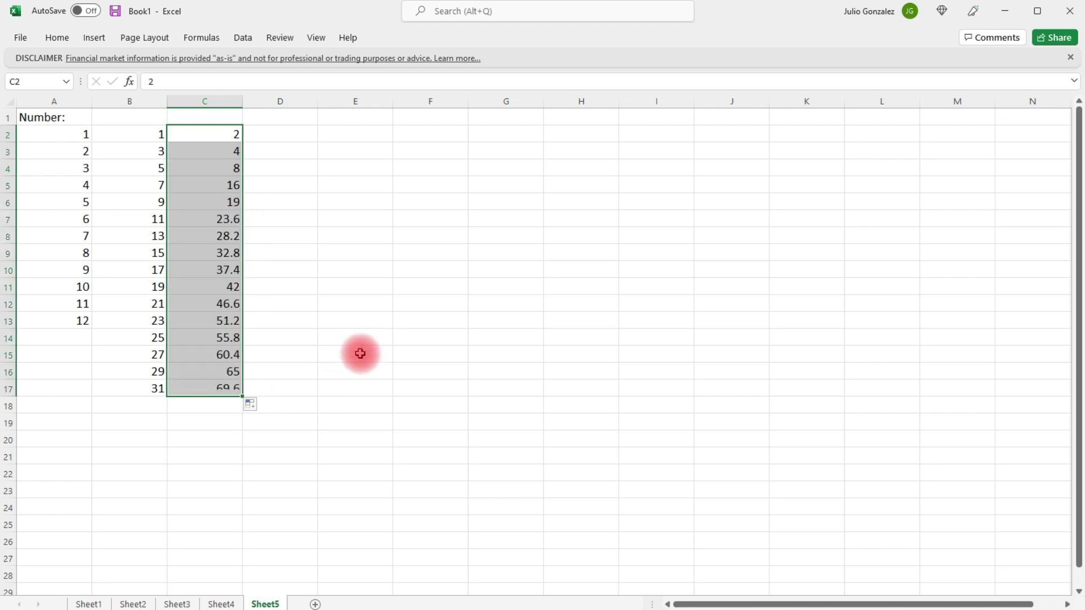
# Step: Undo the straight-line fill in column C
pyautogui.click(56, 38)
pyautogui.click(19, 60)
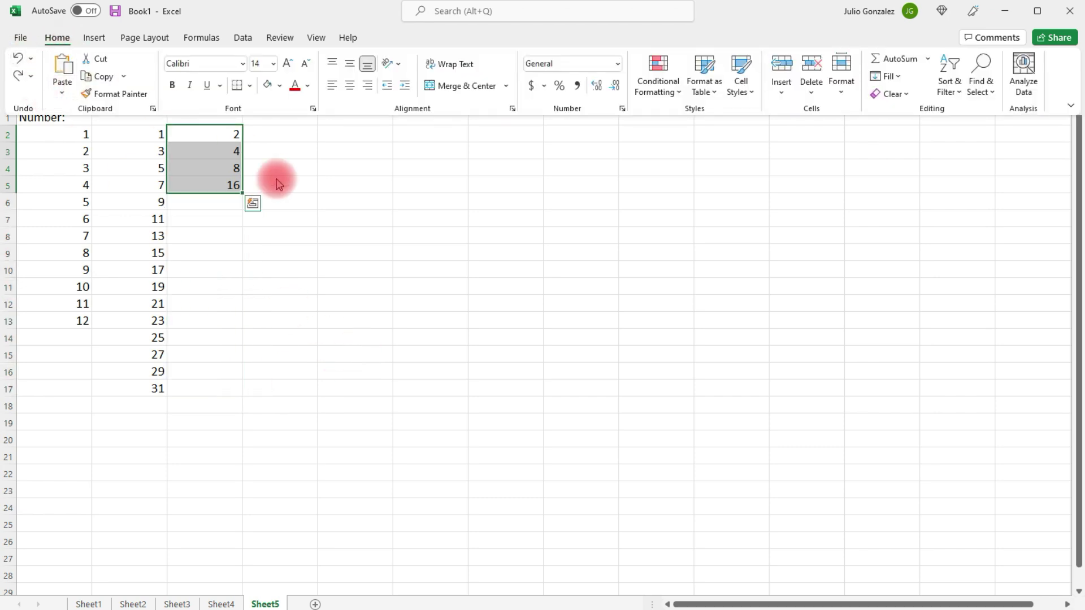
pyautogui.click(225, 133)
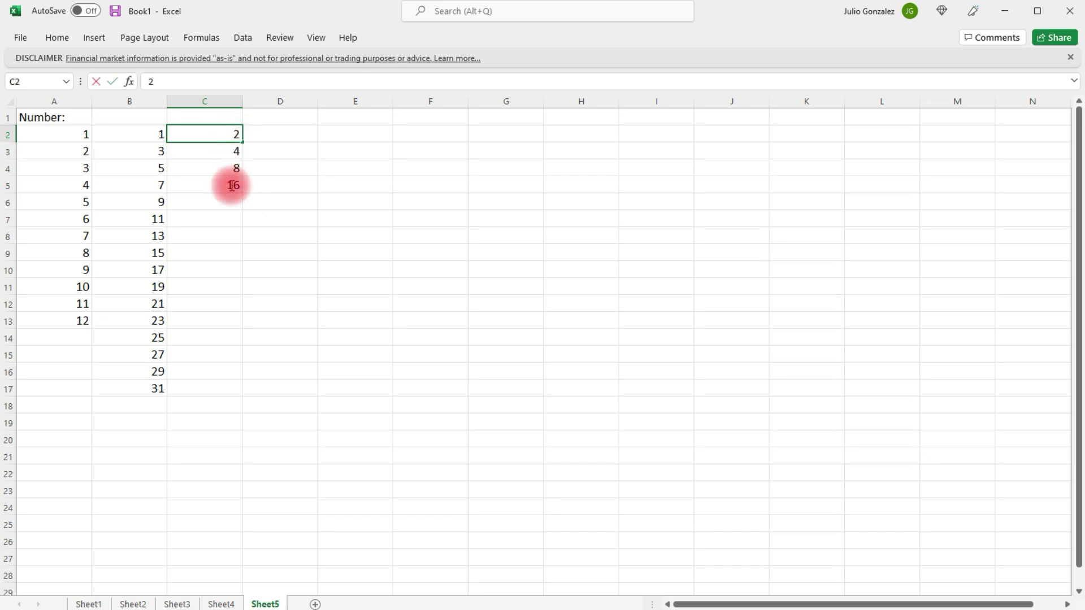
# Step: Fill C2:C5 down to C17 as a Growth Trend, doubling up to 65536
pyautogui.moveTo(208, 134); pyautogui.dragTo(222, 187)
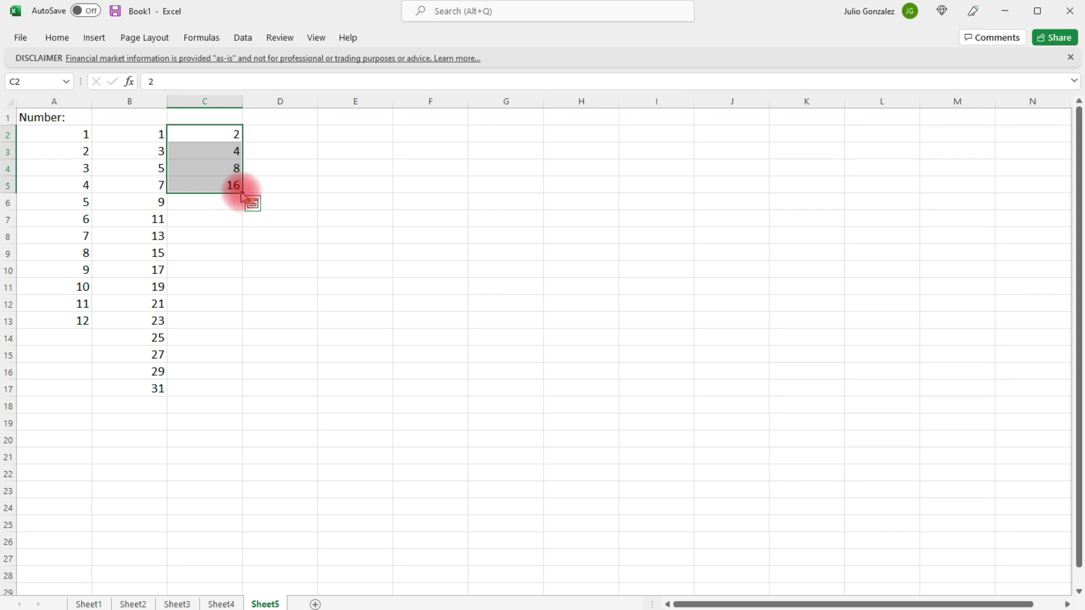
pyautogui.moveTo(242, 193); pyautogui.dragTo(238, 399)
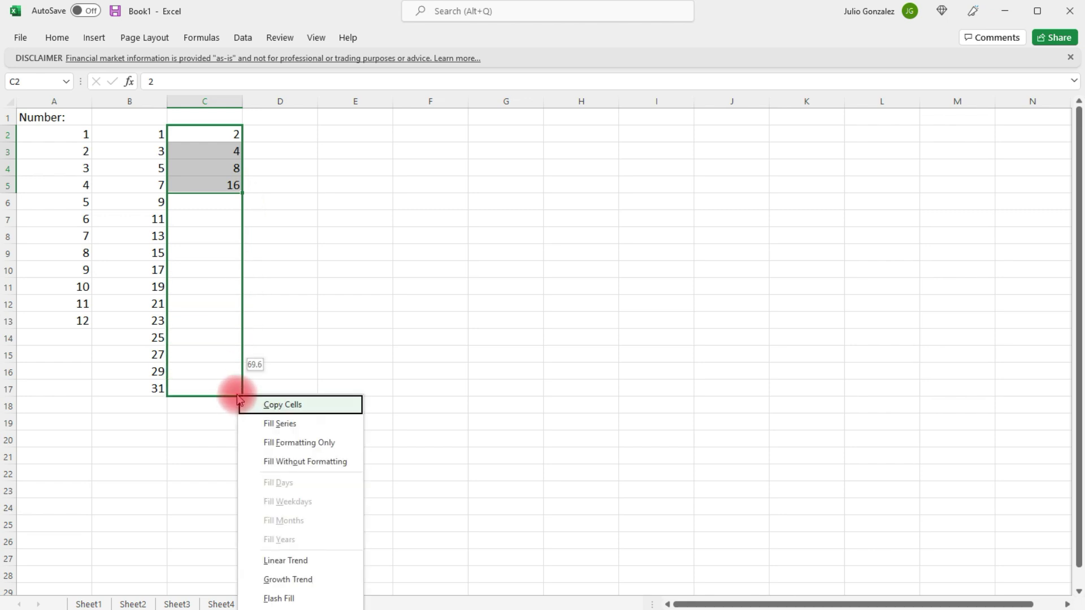
pyautogui.click(321, 582)
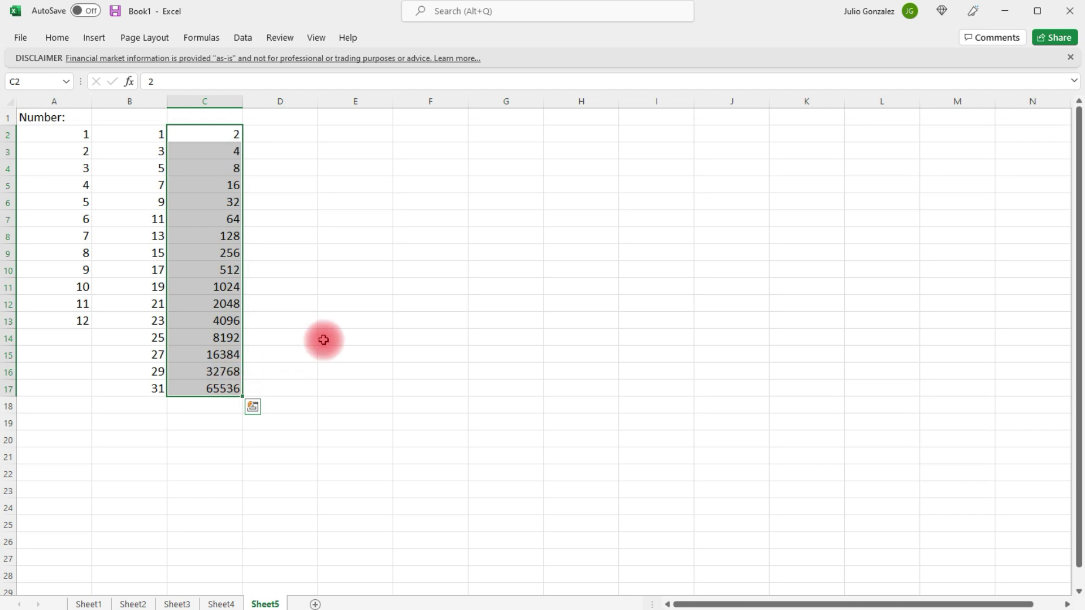
pyautogui.click(277, 118)
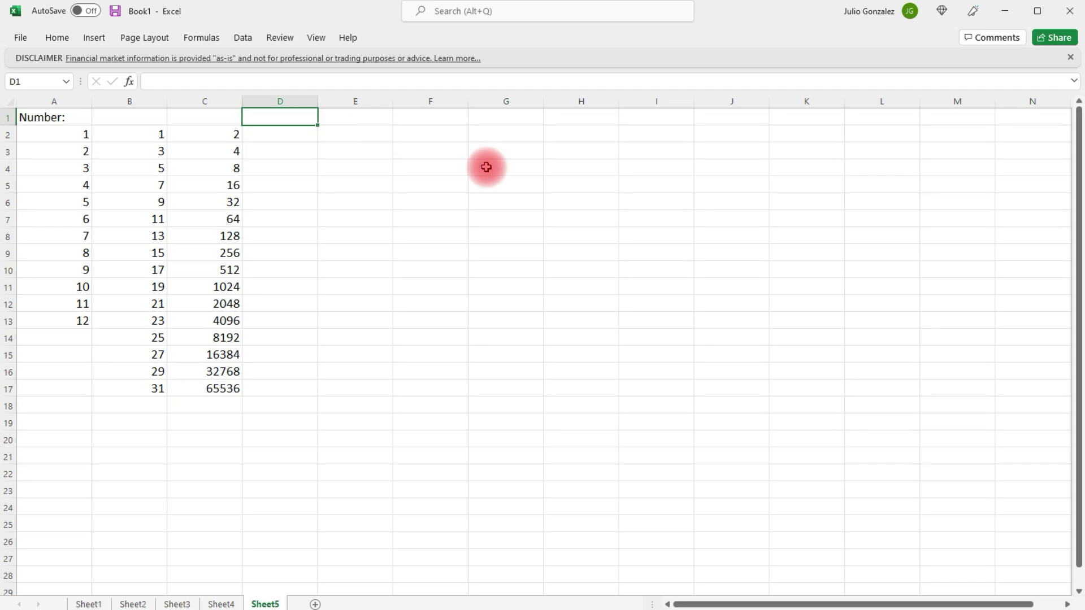
# Step: Add a Month: heading in D1 and fill January through December down D2:D13
pyautogui.write('Month:')
pyautogui.press('Return')
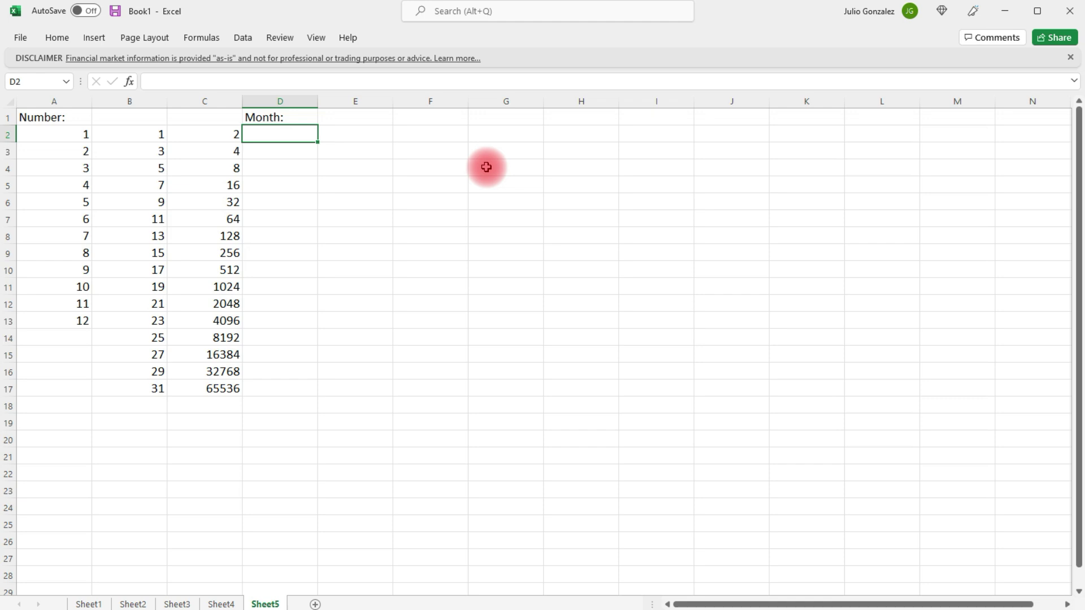
pyautogui.write('January')
pyautogui.press('Return')
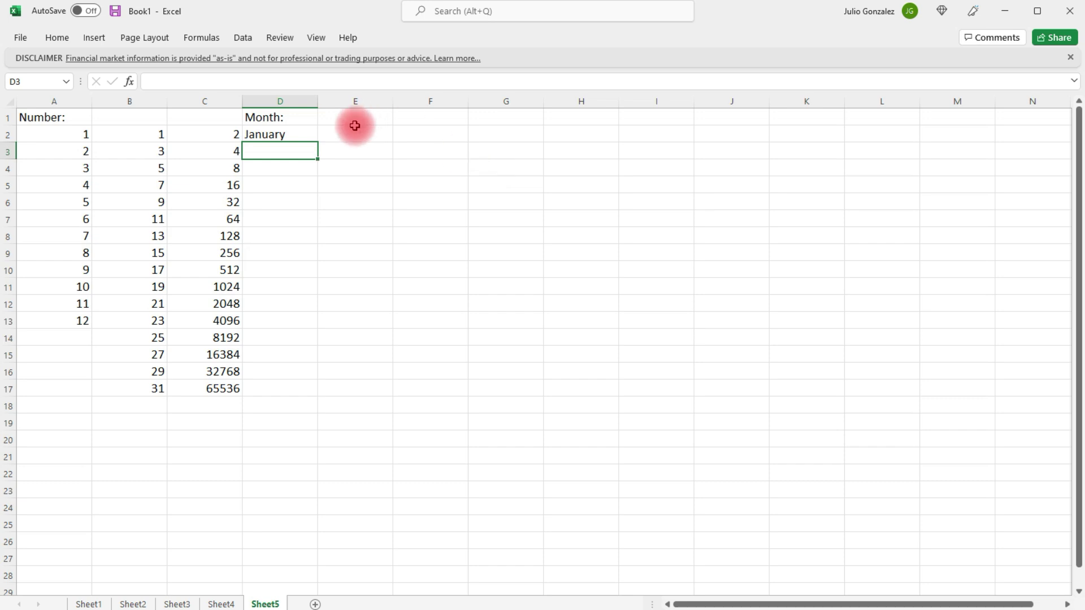
pyautogui.click(302, 135)
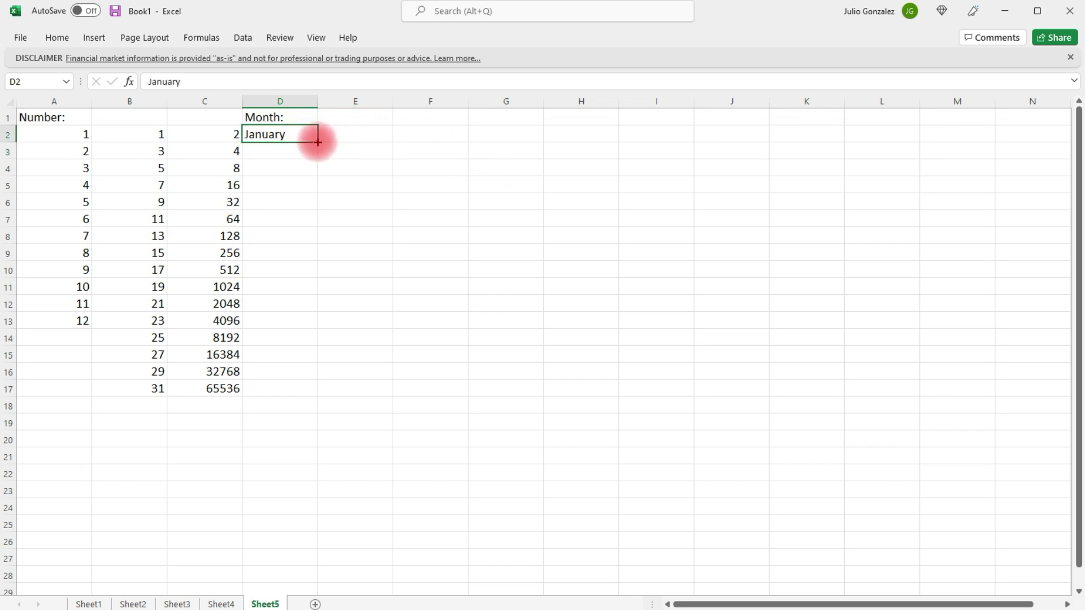
pyautogui.moveTo(318, 142); pyautogui.dragTo(309, 323)
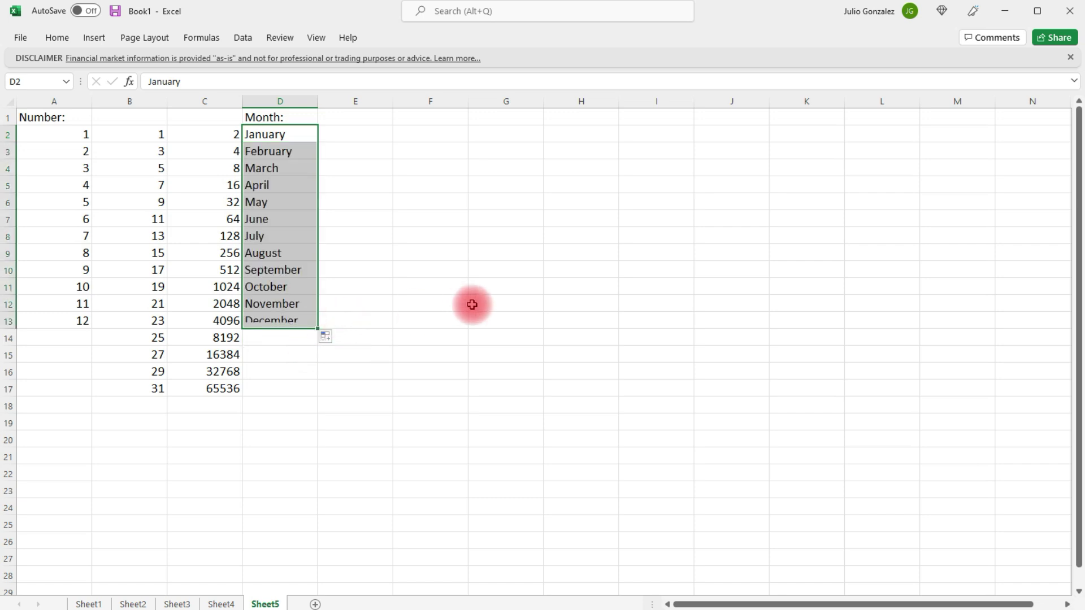
# Step: Enter Jan in E2 and fill the abbreviations Jan through Dec down to E13
pyautogui.click(363, 133)
pyautogui.write('Jan')
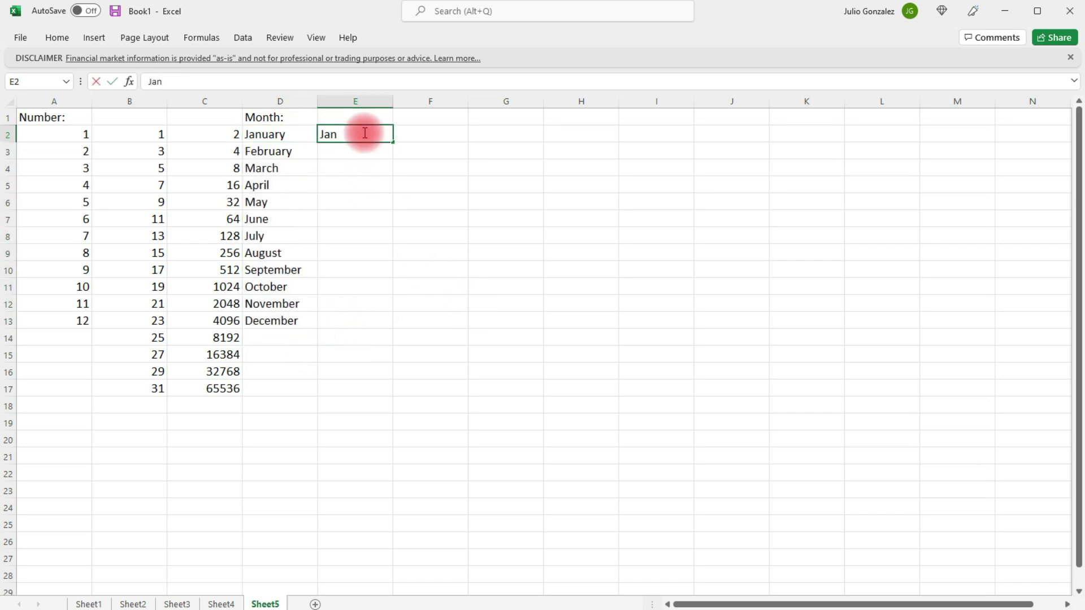
pyautogui.press('Return')
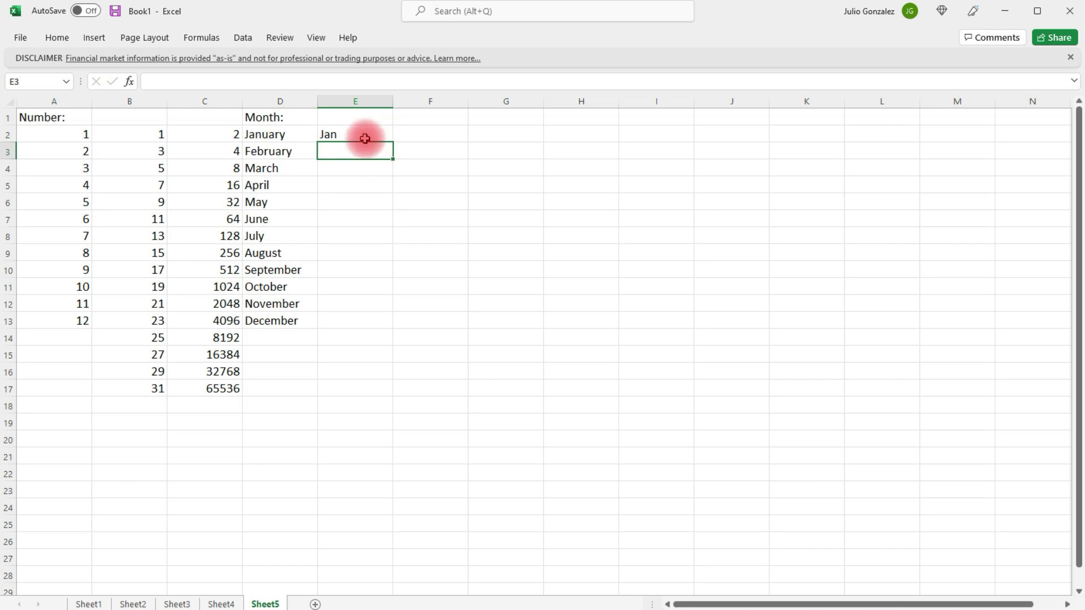
pyautogui.click(366, 139)
pyautogui.moveTo(394, 144); pyautogui.dragTo(392, 327)
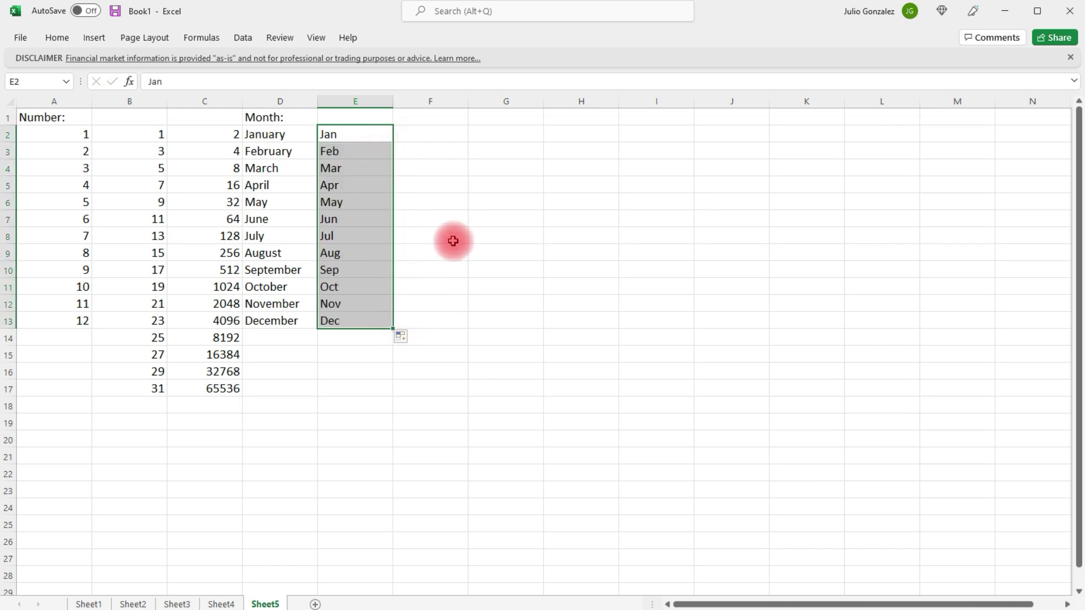
pyautogui.click(431, 136)
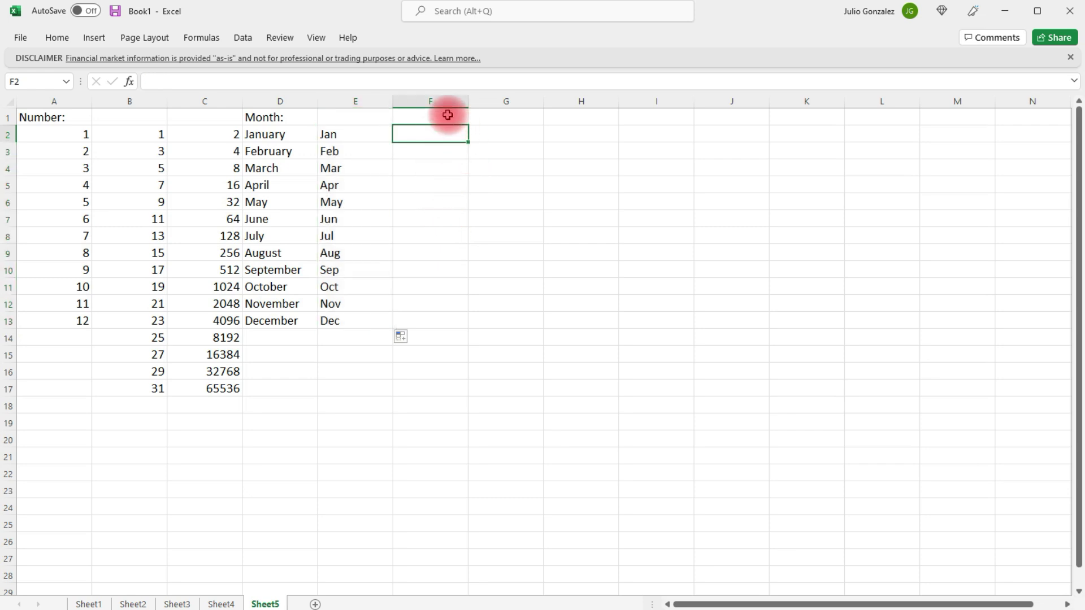
pyautogui.click(449, 115)
# Step: Add a Days: heading in F1 and fill Monday through Sunday down F2:F8
pyautogui.write('Days:')
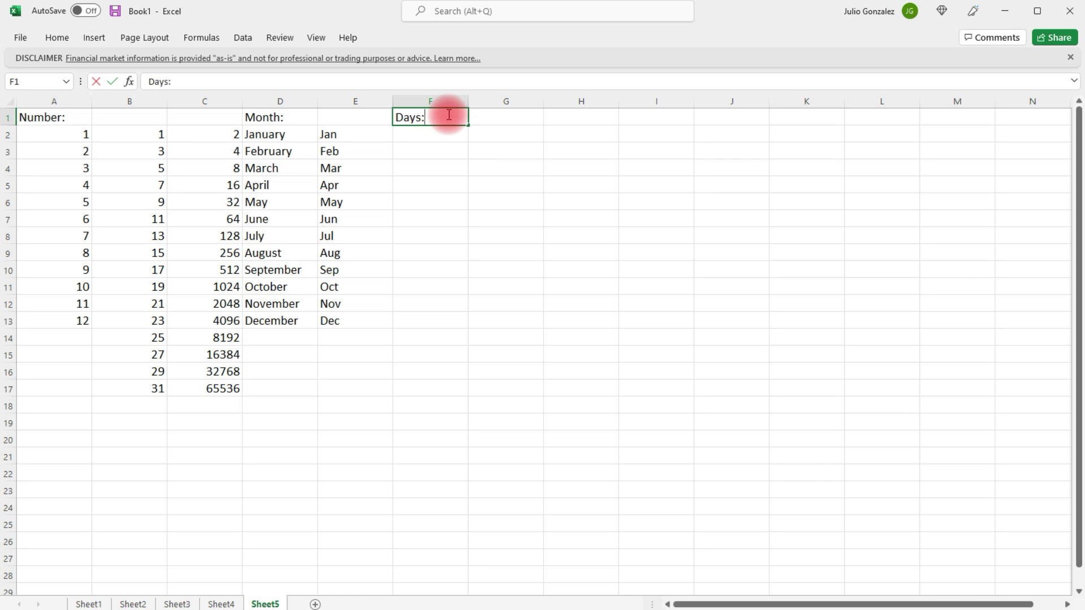
pyautogui.press('Return')
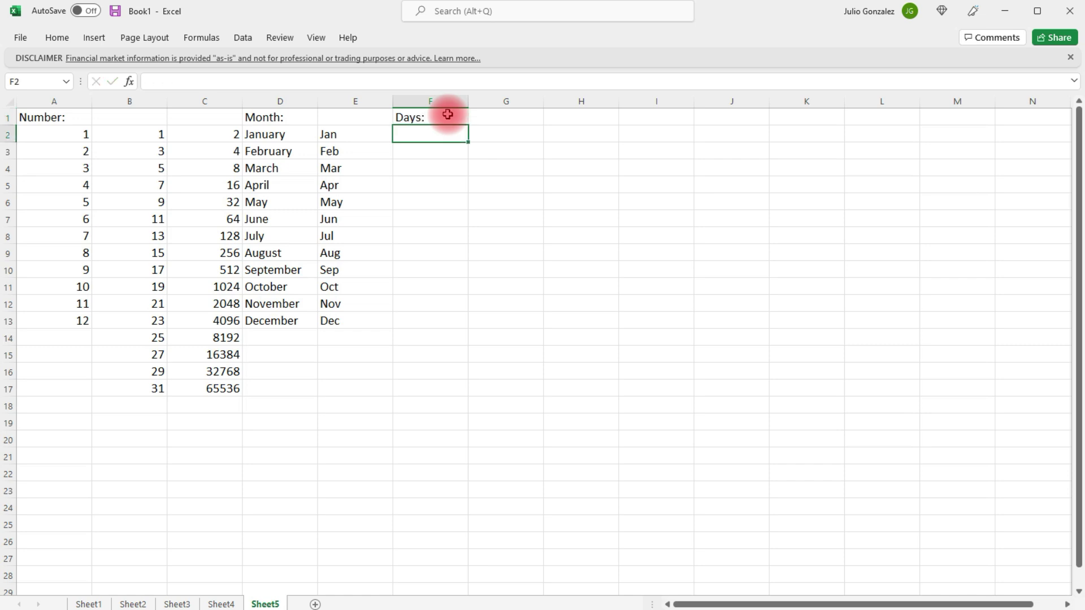
pyautogui.write('Monday')
pyautogui.press('Return')
pyautogui.click(443, 138)
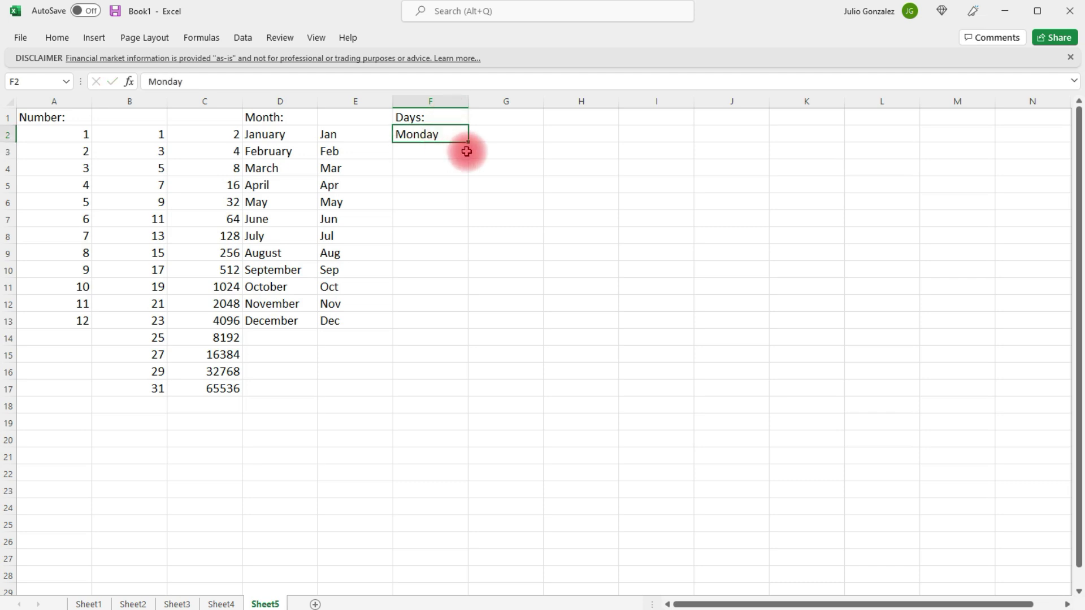
pyautogui.moveTo(467, 142); pyautogui.dragTo(468, 245)
# Step: Enter Mon in G2, undo an accidental move, and fill Mon through Sun to G8
pyautogui.click(509, 132)
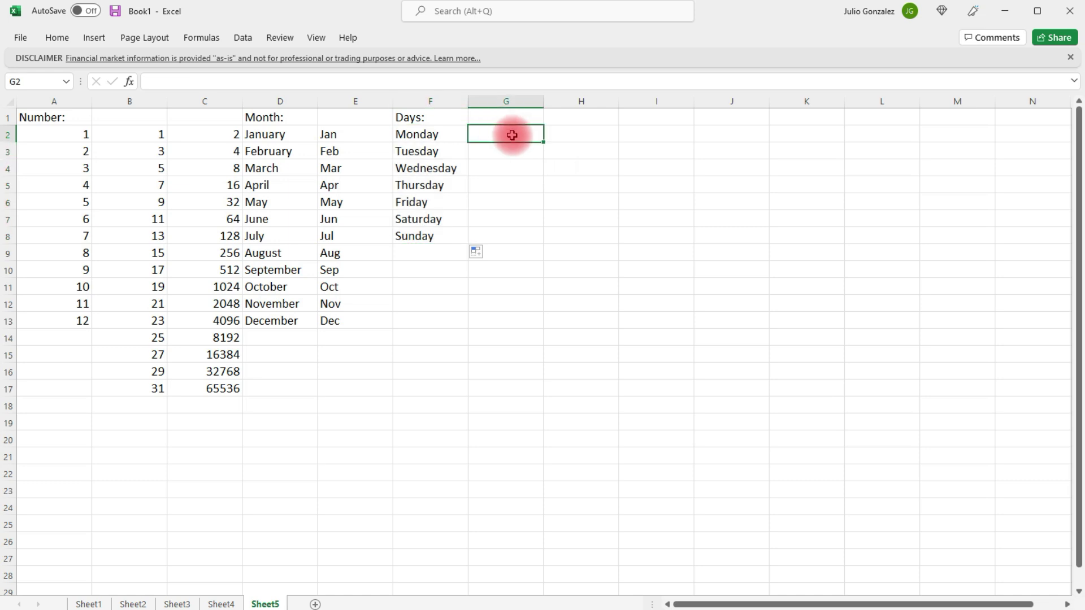
pyautogui.write('Mon')
pyautogui.press('Return')
pyautogui.click(512, 136)
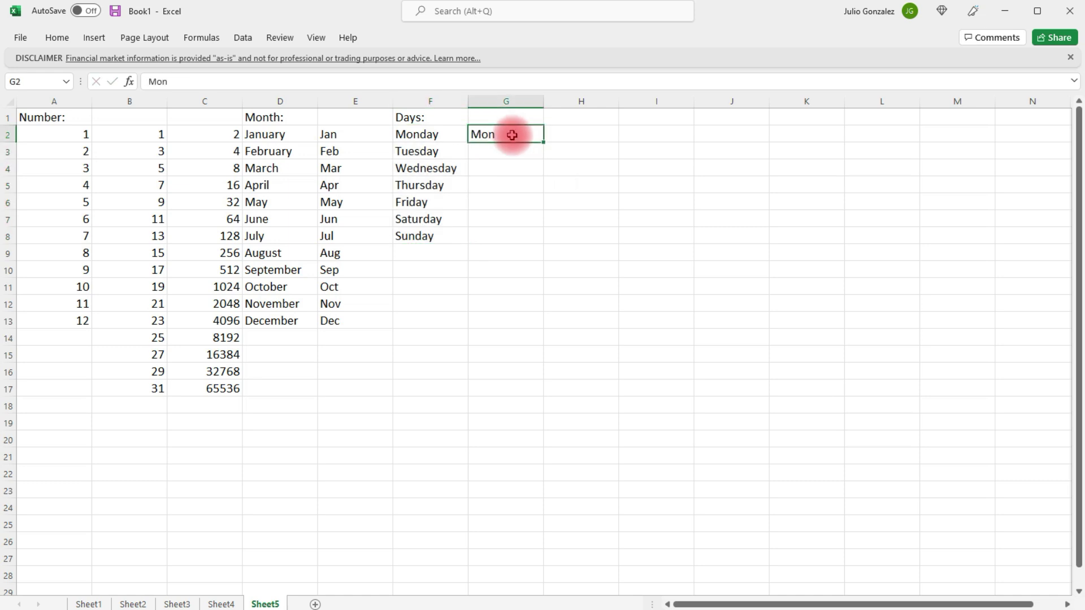
pyautogui.moveTo(542, 139); pyautogui.dragTo(557, 169)
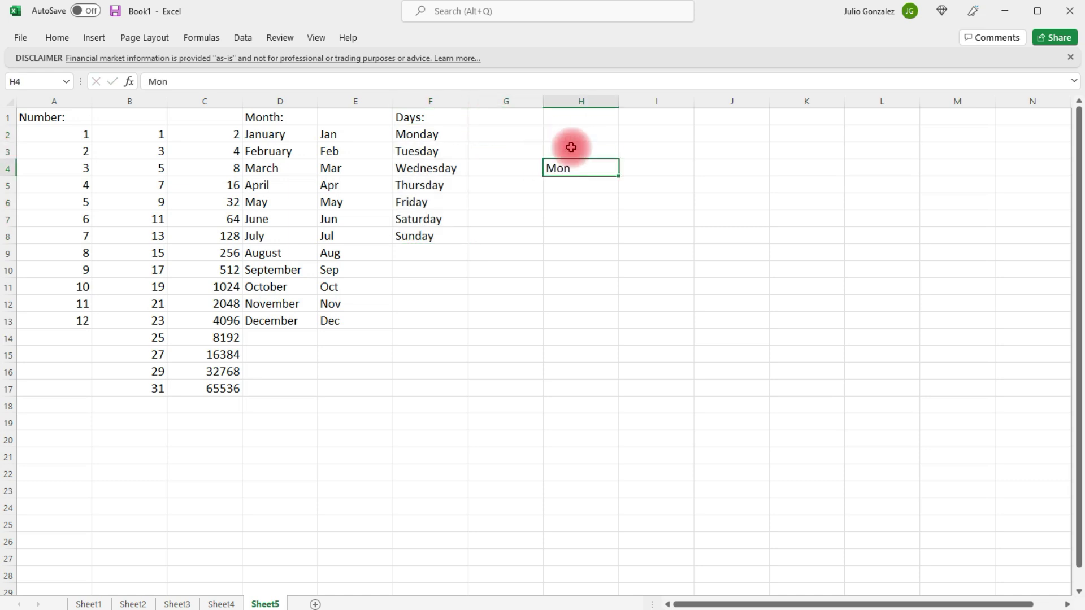
pyautogui.click(58, 37)
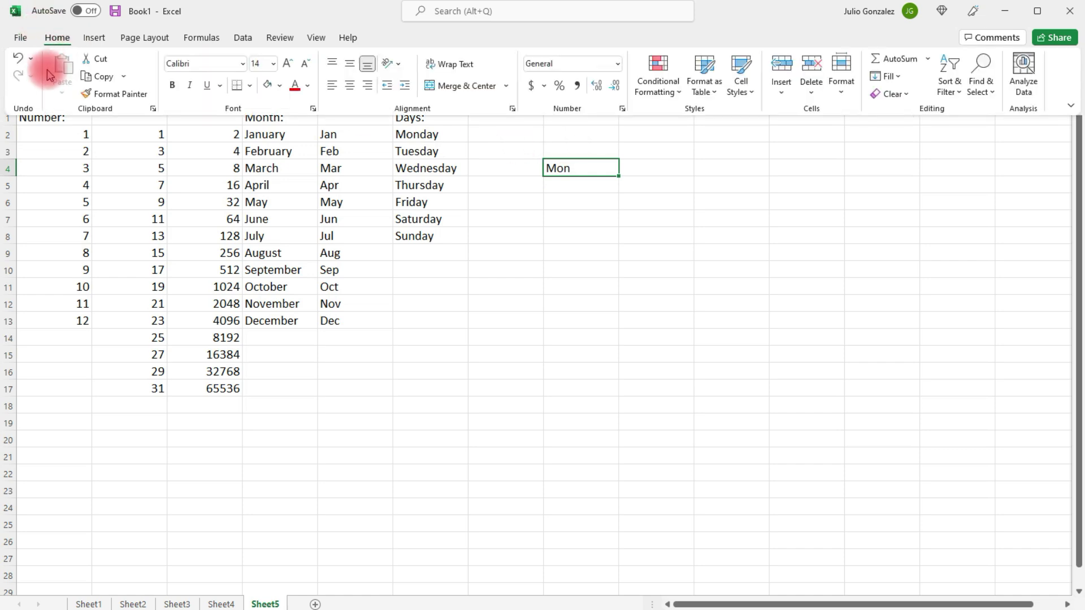
pyautogui.click(21, 62)
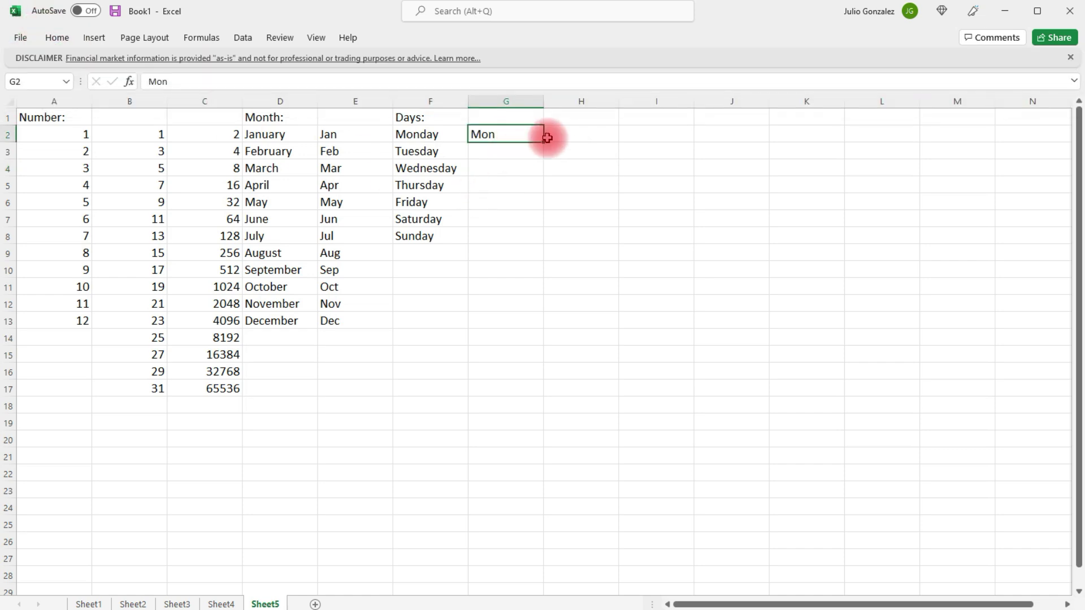
pyautogui.moveTo(543, 141); pyautogui.dragTo(546, 242)
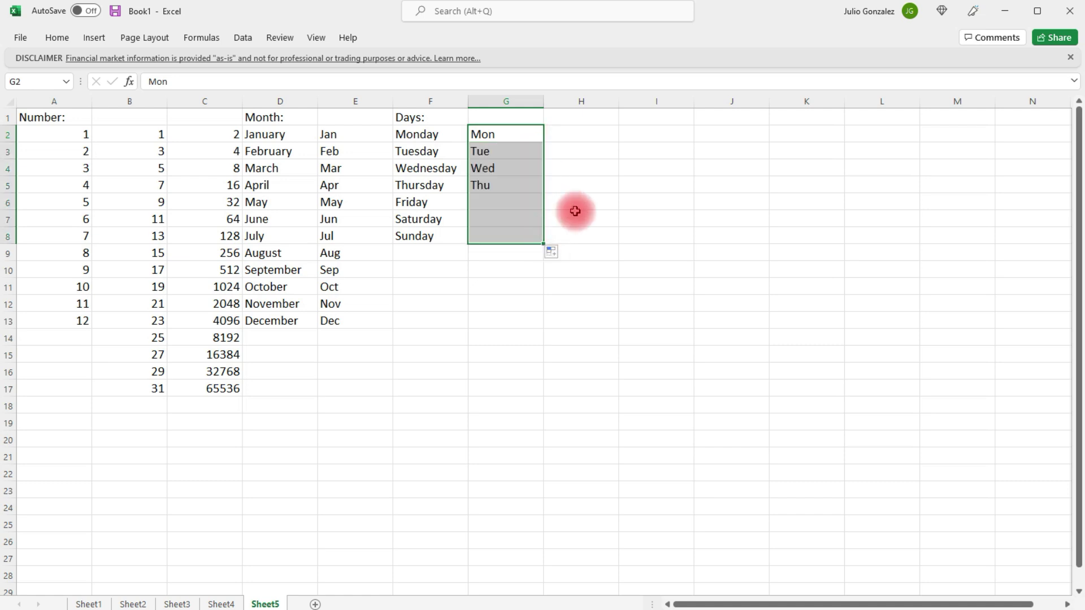
# Step: Type the Dates: heading in H1 and enter 08/01/2022 in H2
pyautogui.click(588, 120)
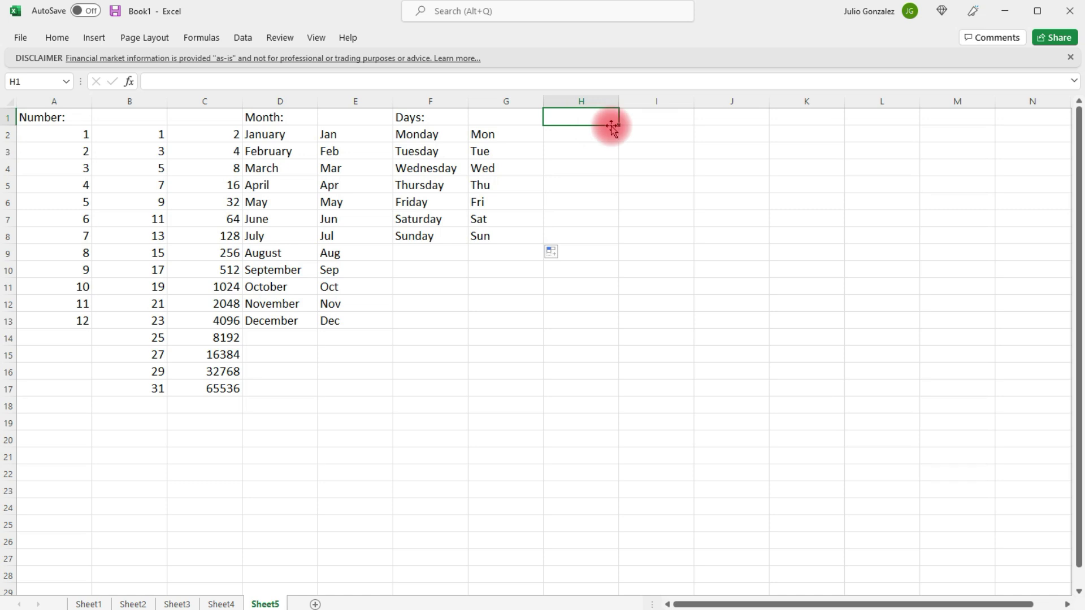
pyautogui.write('Dates:')
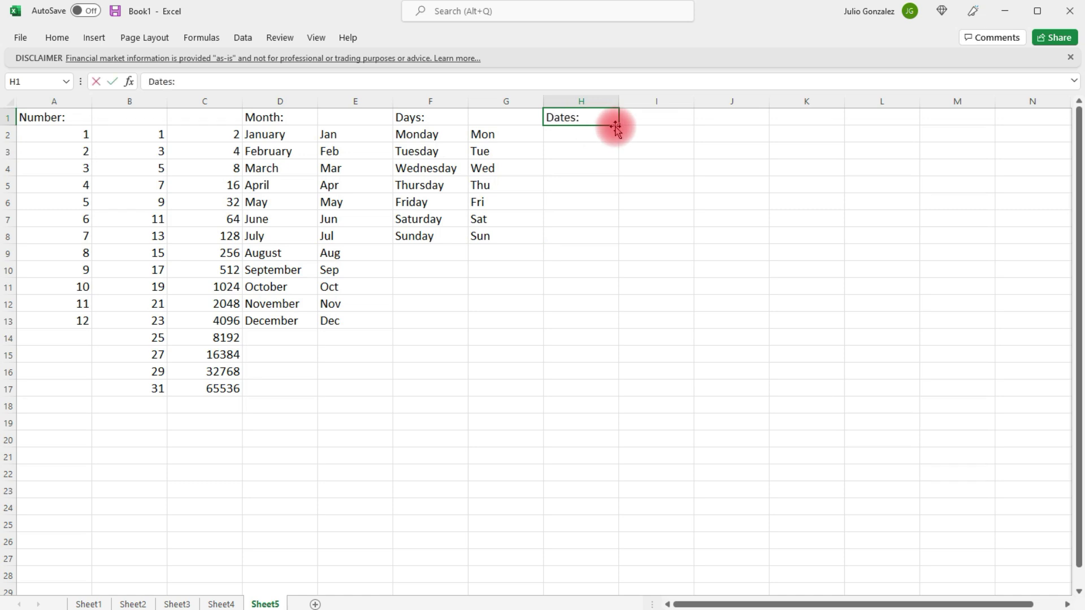
pyautogui.press('Return')
pyautogui.click(581, 148)
pyautogui.click(580, 135)
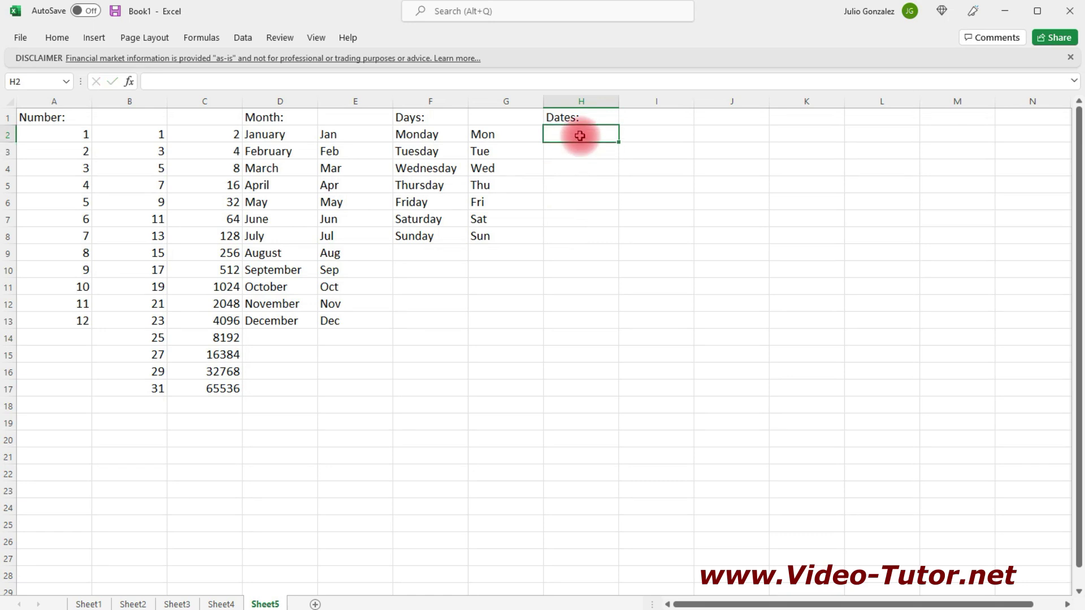
pyautogui.write('08/01/2022')
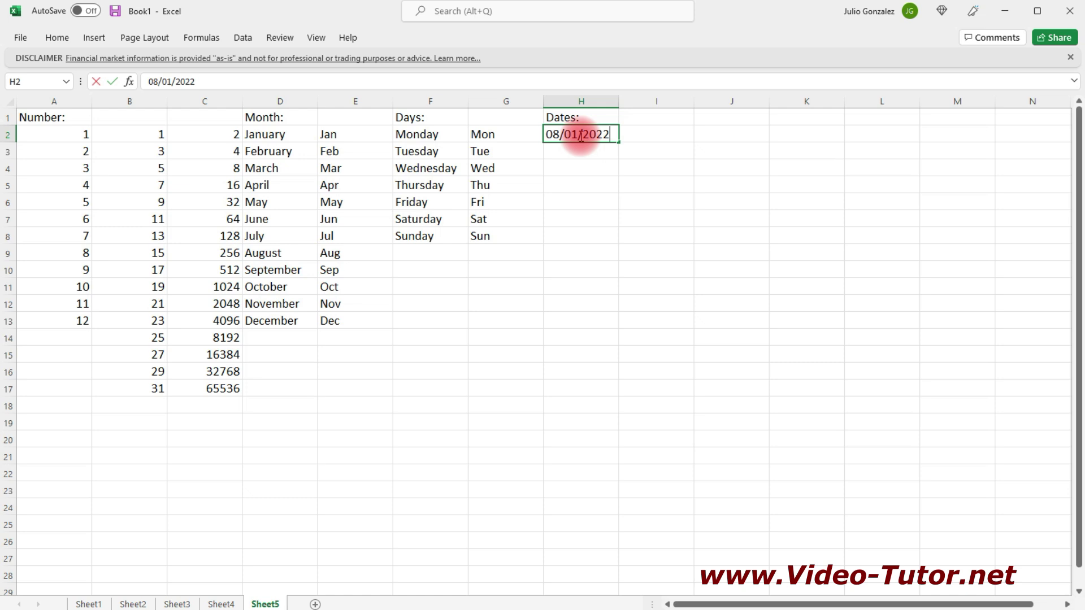
pyautogui.press('Return')
# Step: Enter 08/02/2022 in H3 and fill daily dates down to 8/16/2022 in H17
pyautogui.write('08')
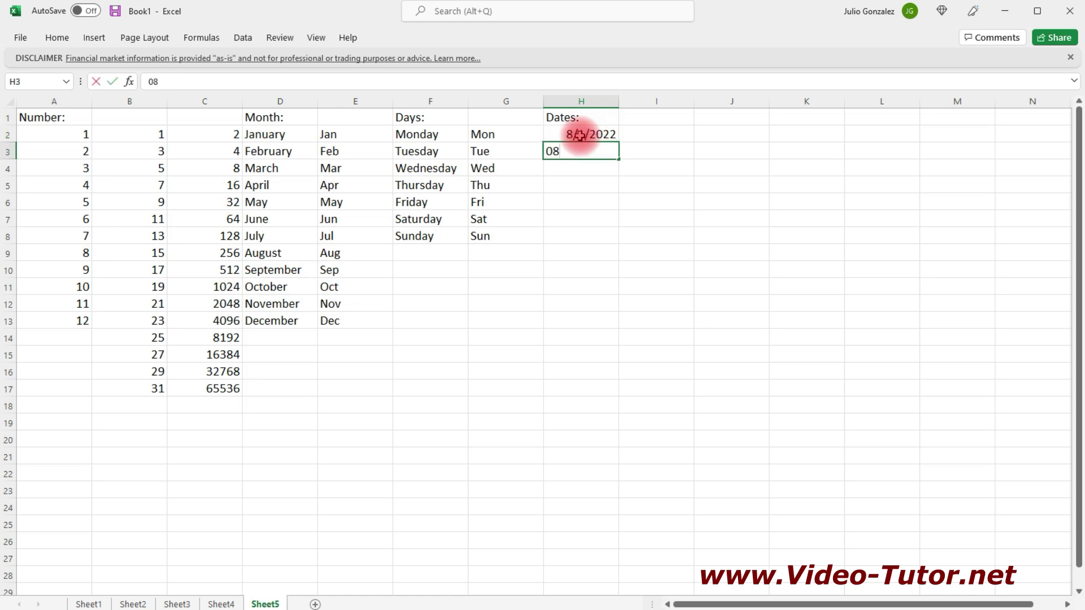
pyautogui.write('/02/2022')
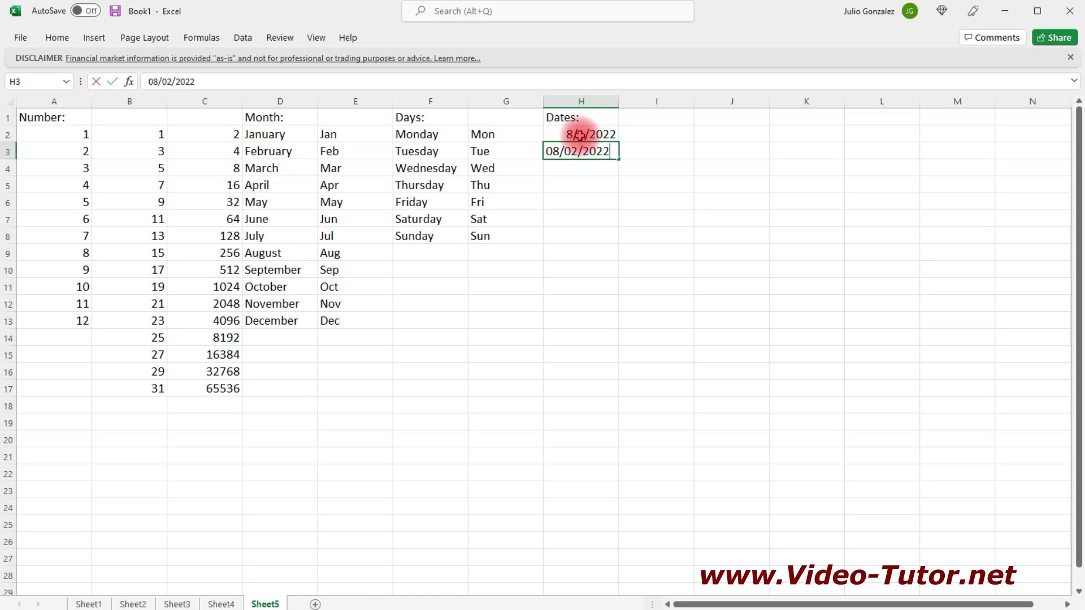
pyautogui.press('Return')
pyautogui.moveTo(581, 135); pyautogui.dragTo(620, 396)
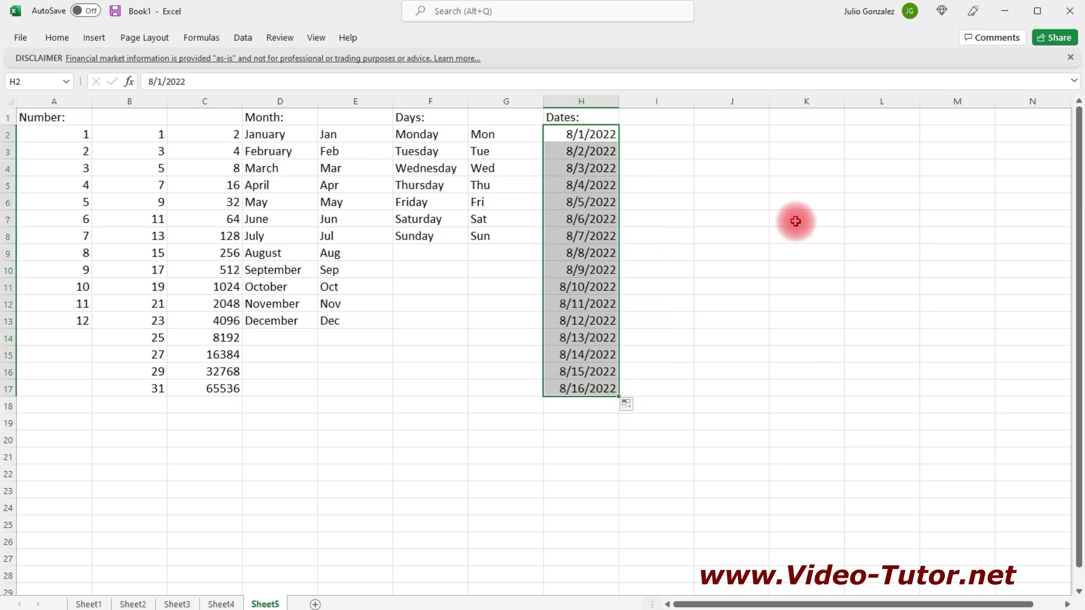
pyautogui.click(662, 136)
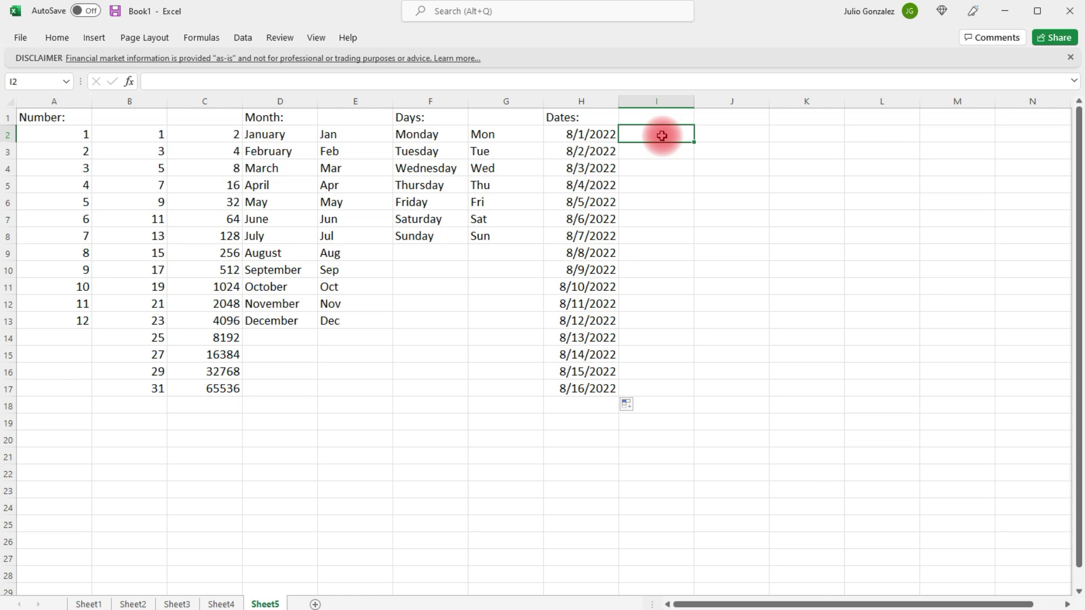
# Step: Enter 1/1/2022 and 2/1/2022 in I2:I3 and fill monthly dates down to 12/1/2022
pyautogui.write('01/01')
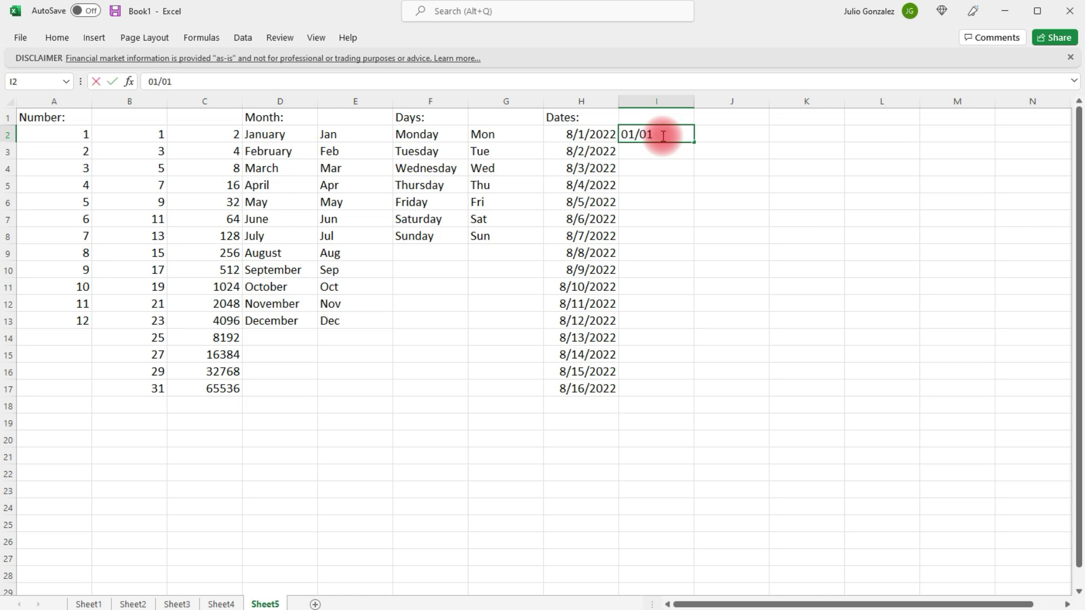
pyautogui.write('/2022')
pyautogui.press('Return')
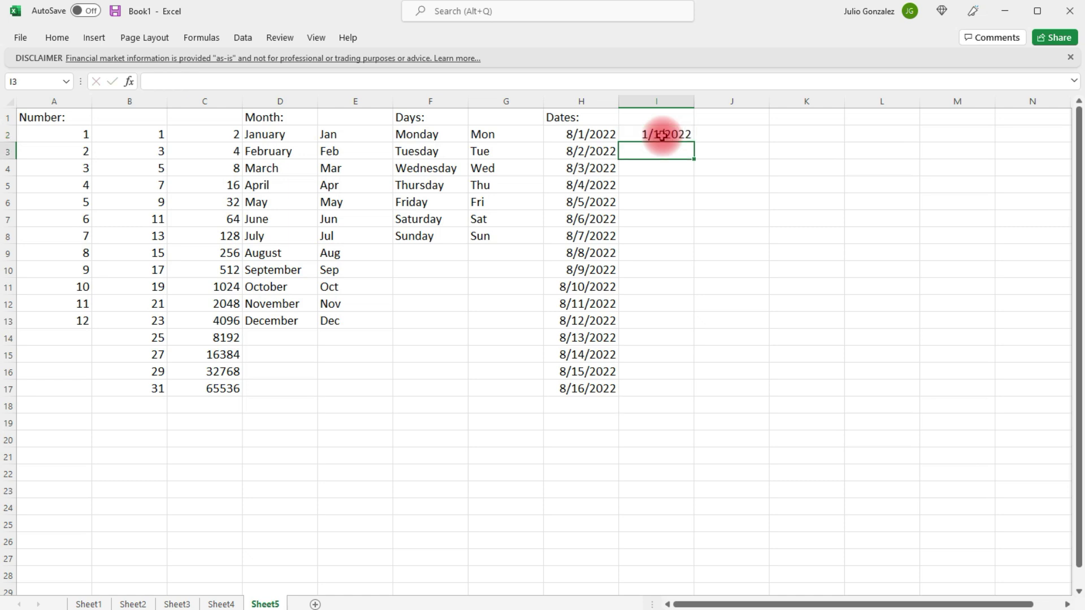
pyautogui.write('2/2/')
pyautogui.write('20')
pyautogui.press('BackSpace')
pyautogui.press('BackSpace')
pyautogui.press('BackSpace')
pyautogui.press('BackSpace')
pyautogui.write('1/2022')
pyautogui.press('Return')
pyautogui.moveTo(661, 135); pyautogui.dragTo(700, 332)
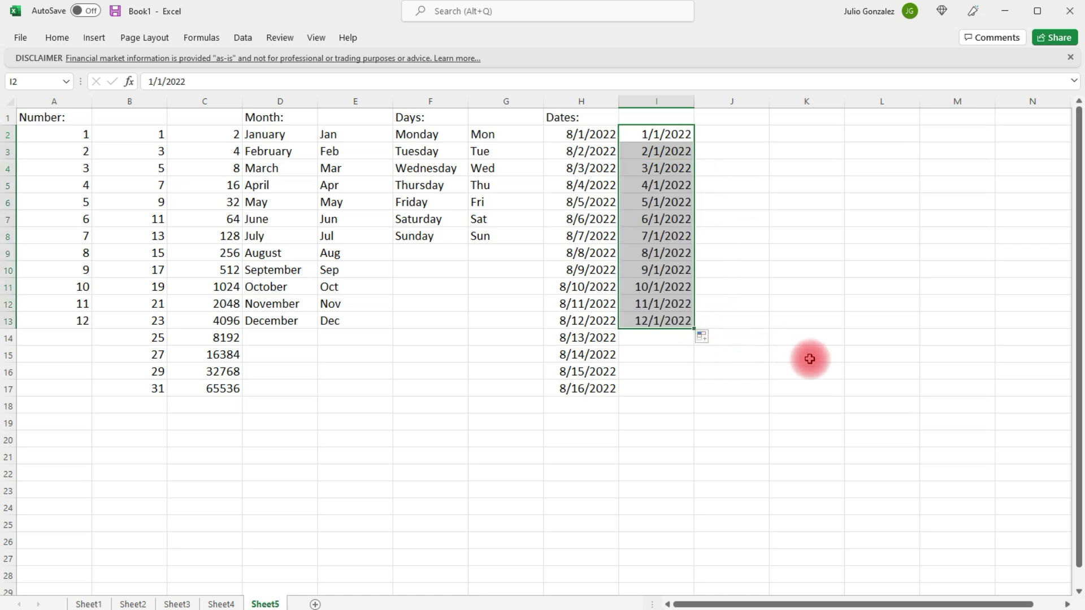
# Step: Enter 1/1/2022 and 1/1/2023 in J2:J3 and fill yearly dates down to 1/1/2040
pyautogui.click(727, 141)
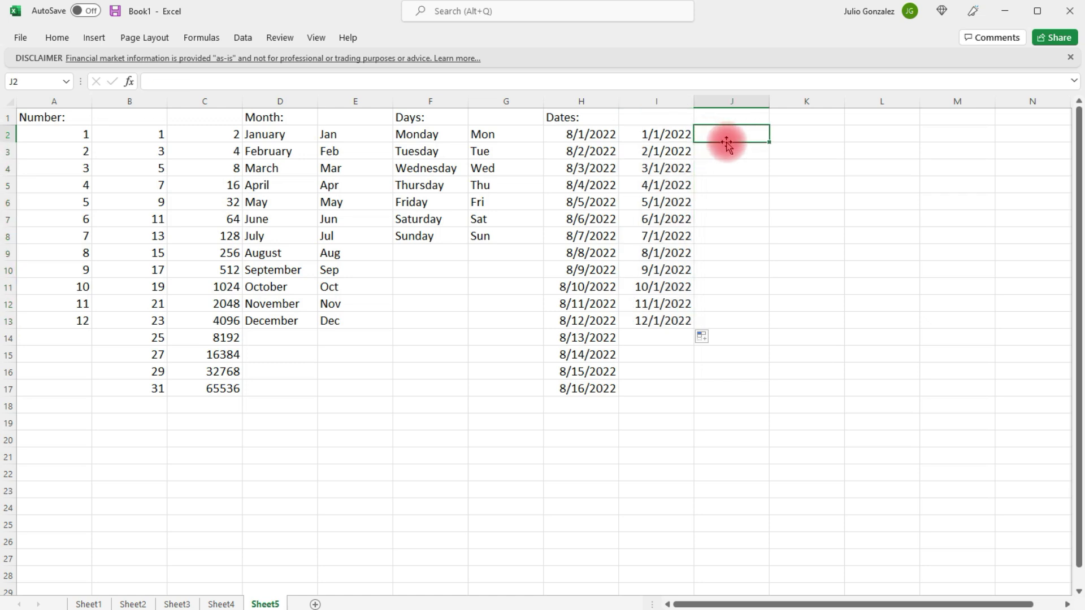
pyautogui.write('1/1/2022')
pyautogui.press('Return')
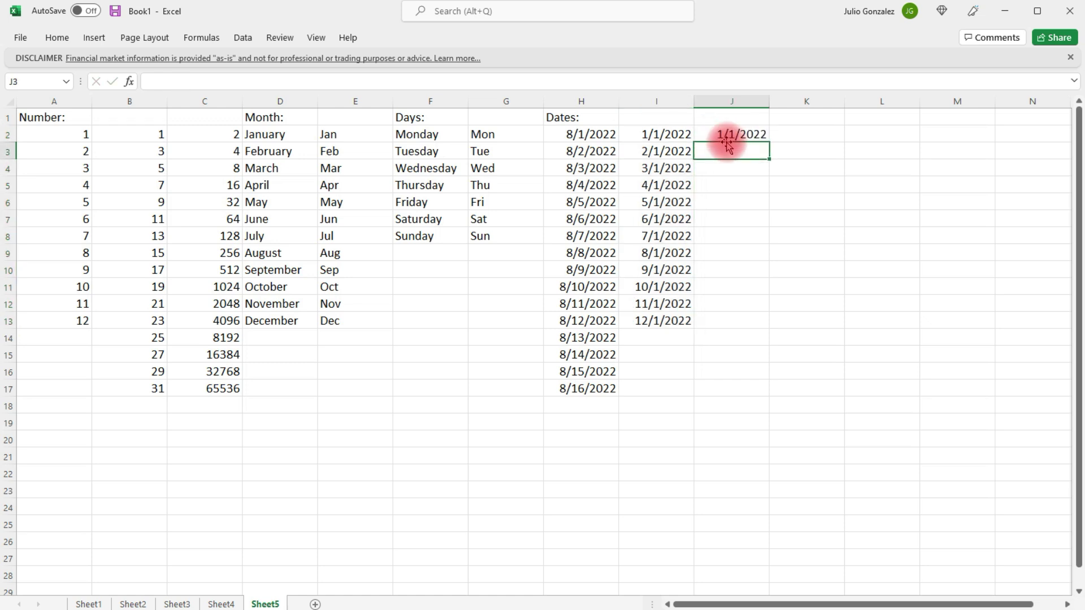
pyautogui.write('1/1/2023')
pyautogui.press('Return')
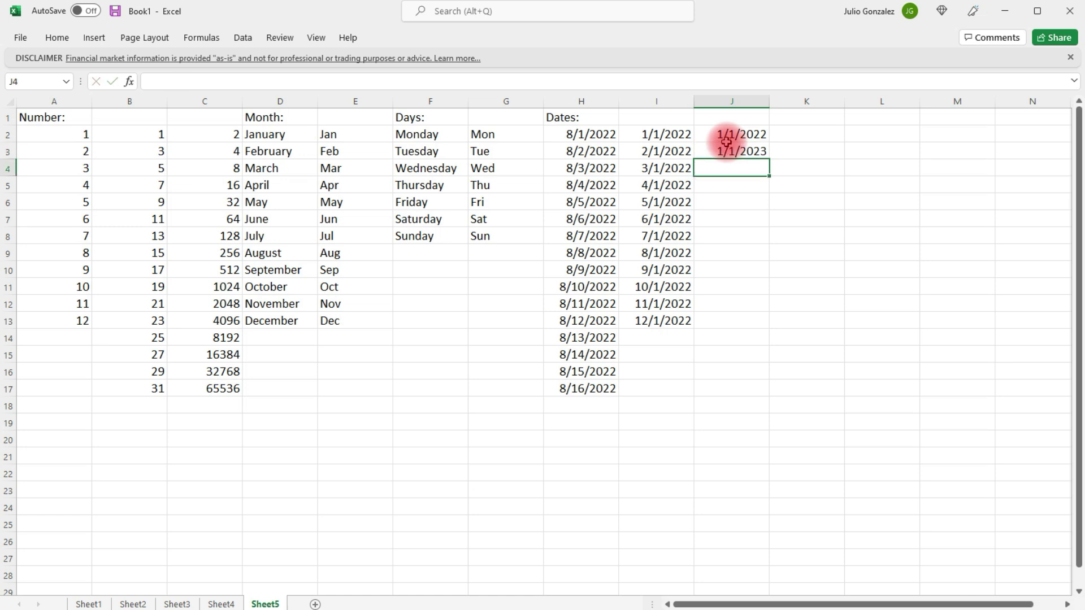
pyautogui.moveTo(727, 136); pyautogui.dragTo(758, 446)
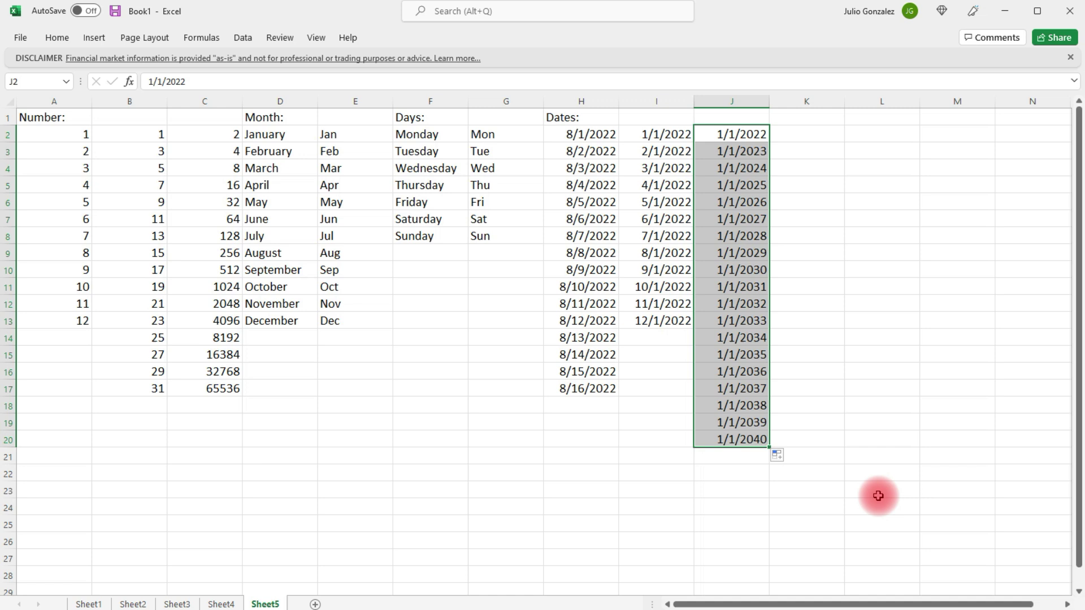
pyautogui.click(876, 305)
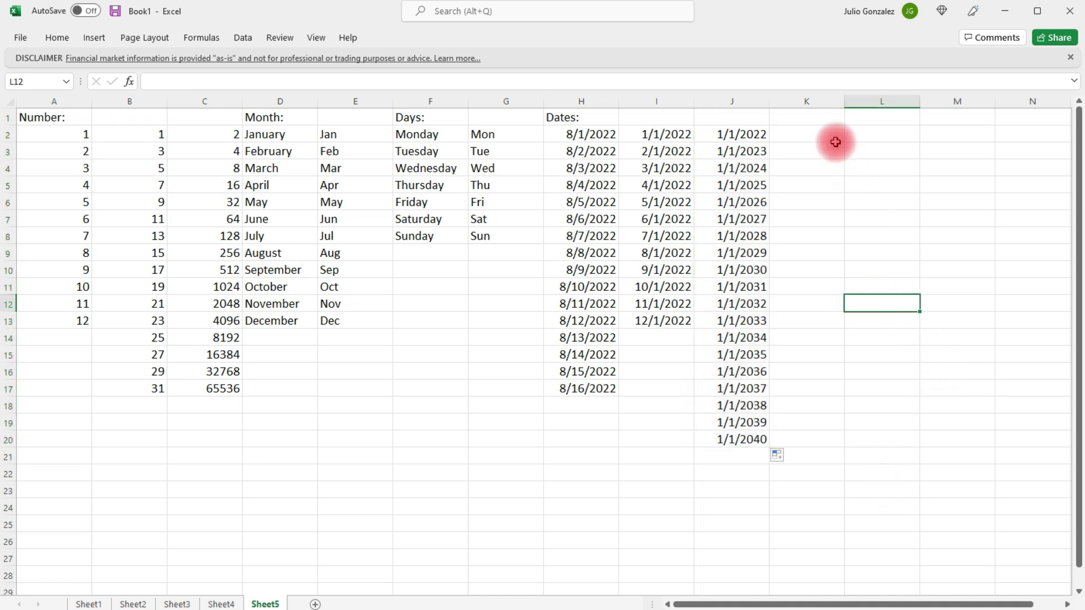
# Step: Type Time: in K1, enter 8:00 AM and 9:00 AM, and fill hourly to 12:00 AM in K18
pyautogui.click(814, 118)
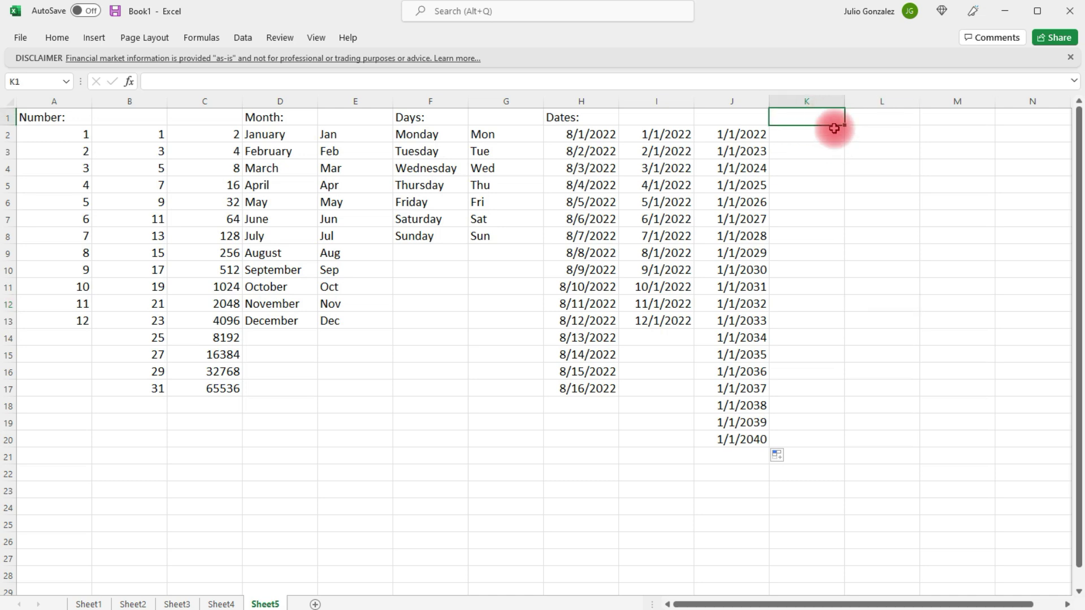
pyautogui.write('Time:')
pyautogui.press('Return')
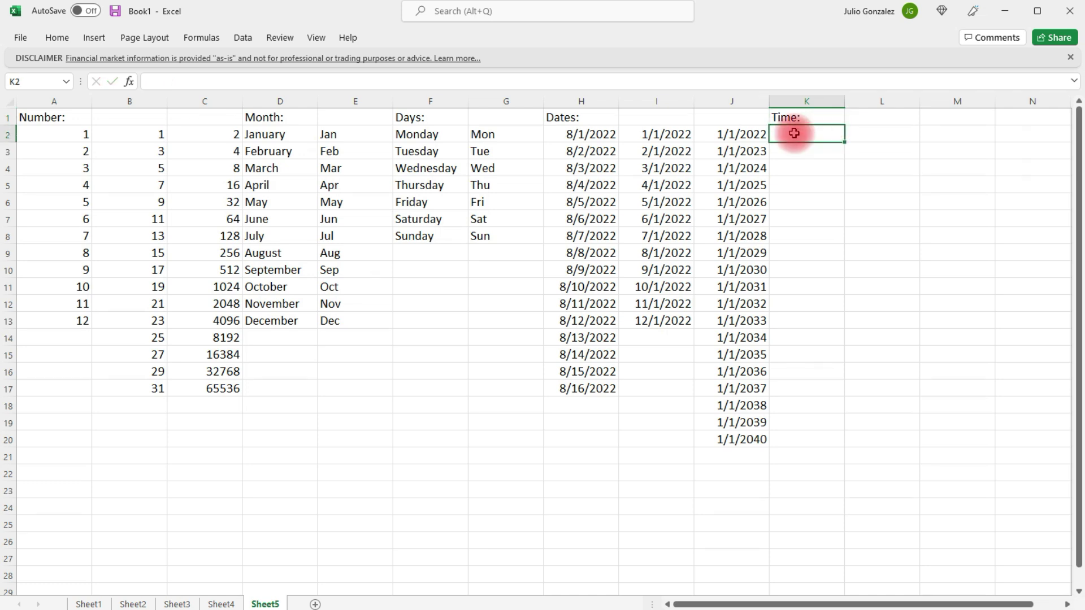
pyautogui.write('8:00 AM')
pyautogui.press('Return')
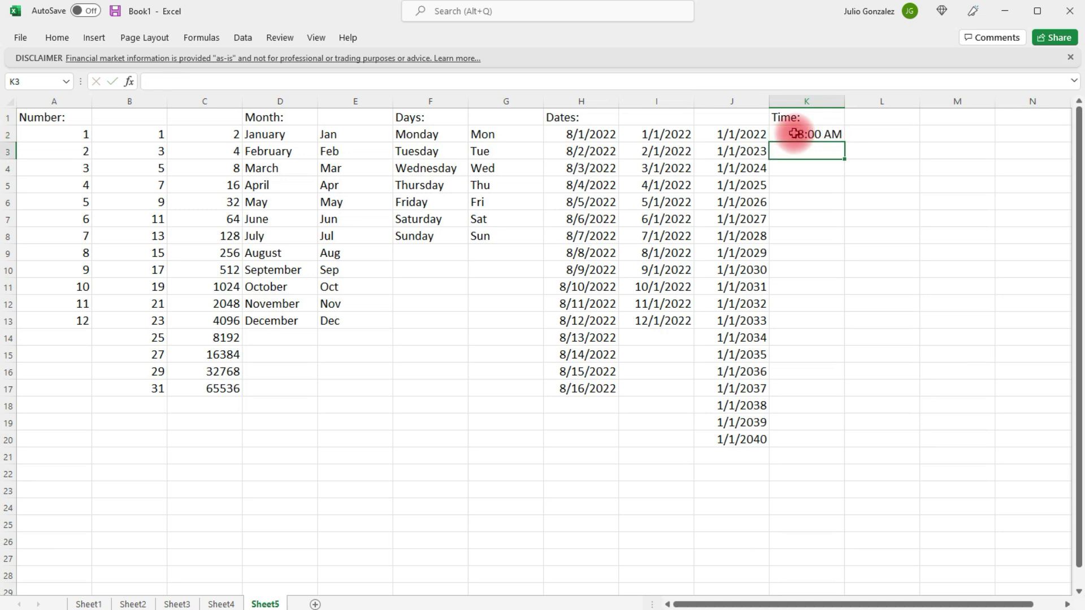
pyautogui.write('9:00 Am')
pyautogui.press('BackSpace')
pyautogui.write('M')
pyautogui.press('Return')
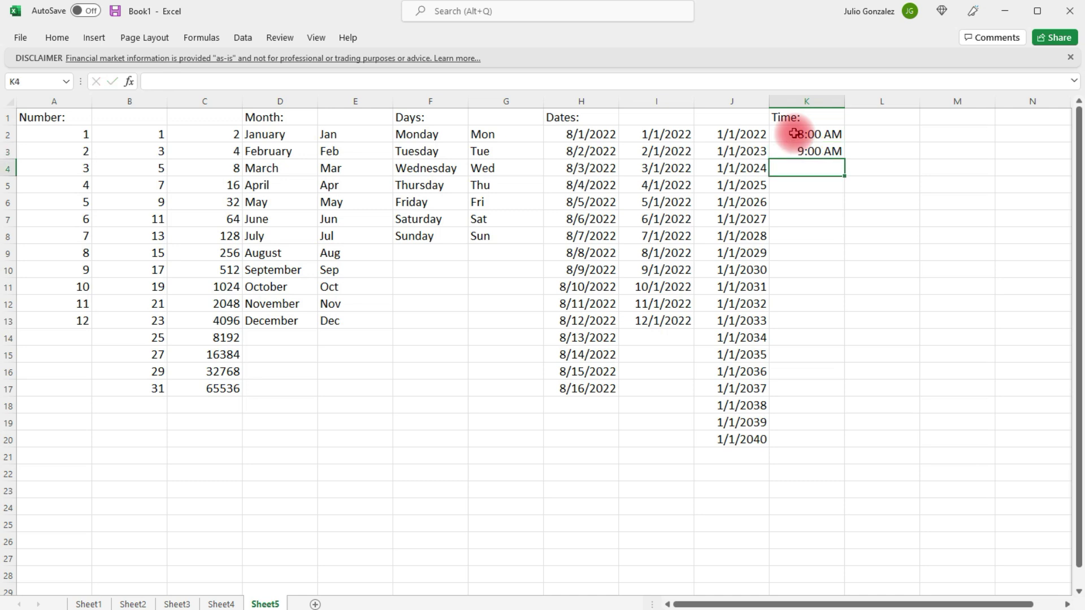
pyautogui.moveTo(797, 134); pyautogui.dragTo(840, 417)
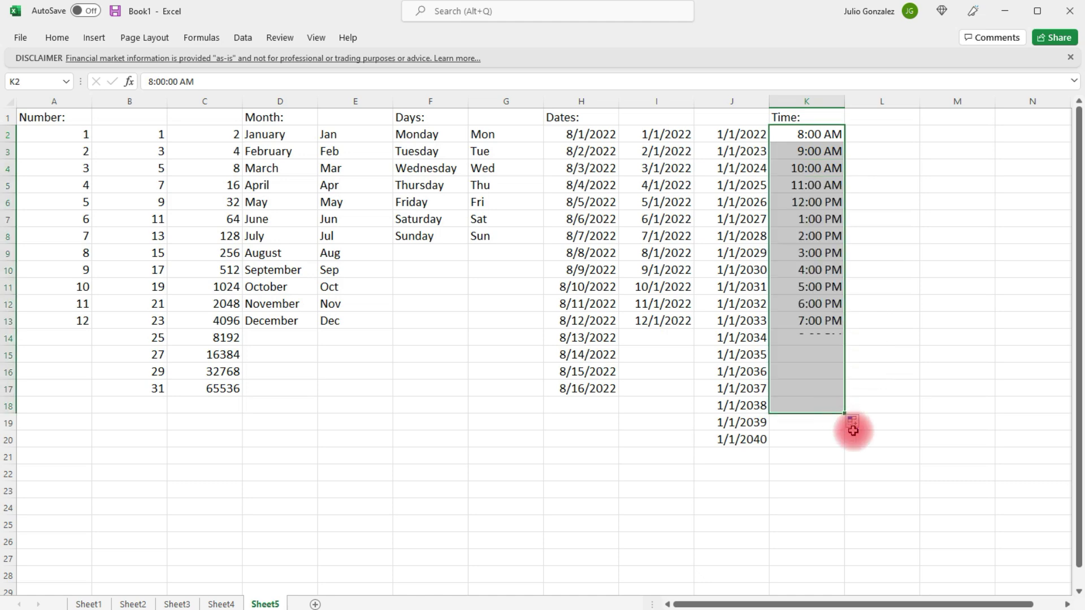
pyautogui.click(872, 131)
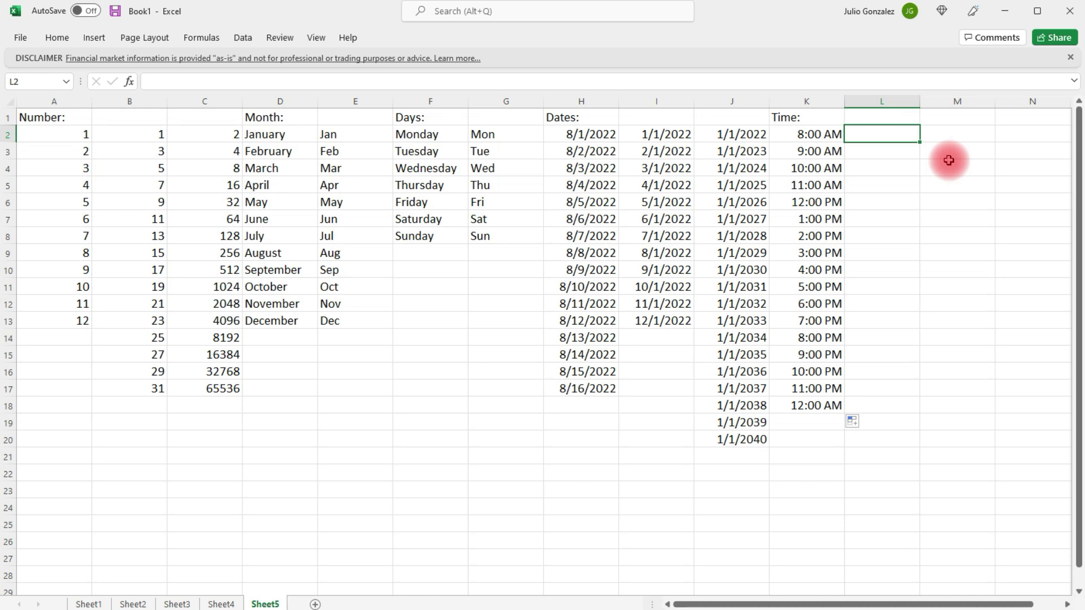
# Step: Enter 8:00, 8:30 and 9:00 AM in L2:L4 and extend half-hourly to 9:00 PM in L28
pyautogui.write('8:00 AM')
pyautogui.press('Return')
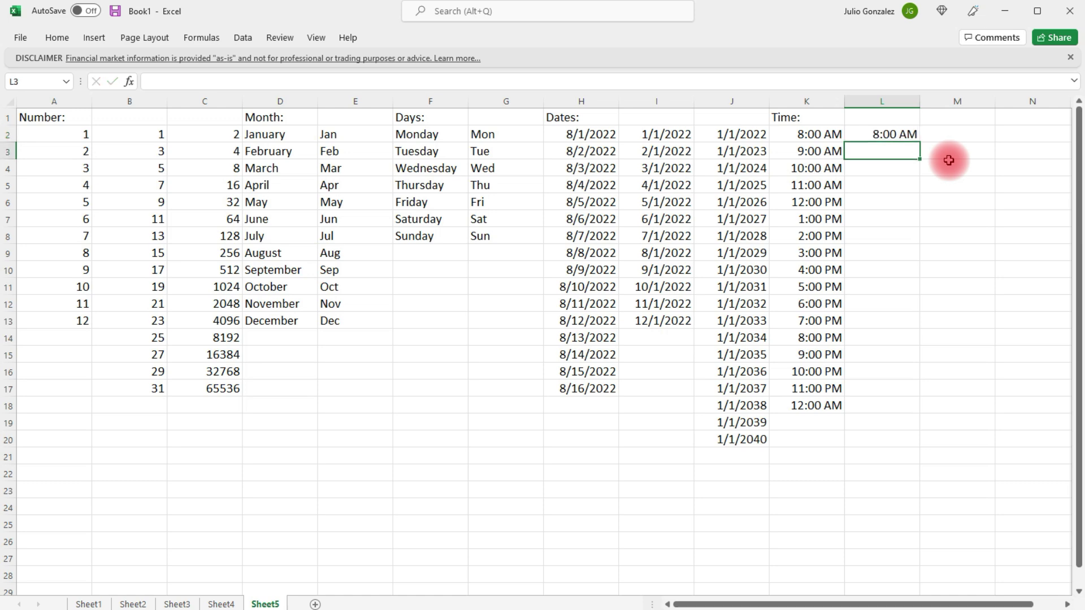
pyautogui.write('8:30 AM')
pyautogui.press('Return')
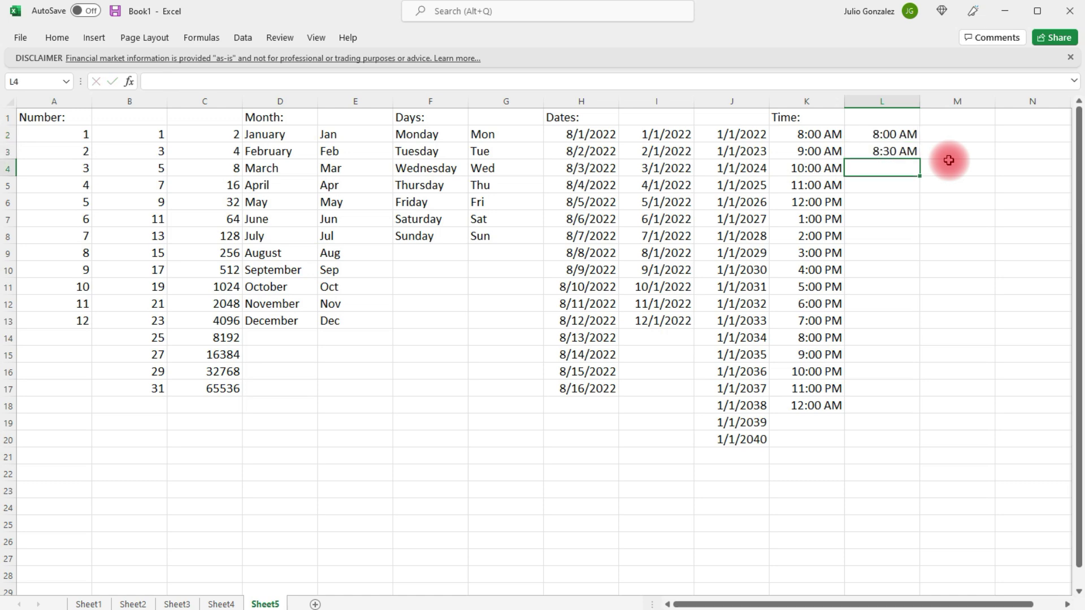
pyautogui.write('9:00 AM')
pyautogui.press('Return')
pyautogui.moveTo(888, 134); pyautogui.dragTo(914, 576)
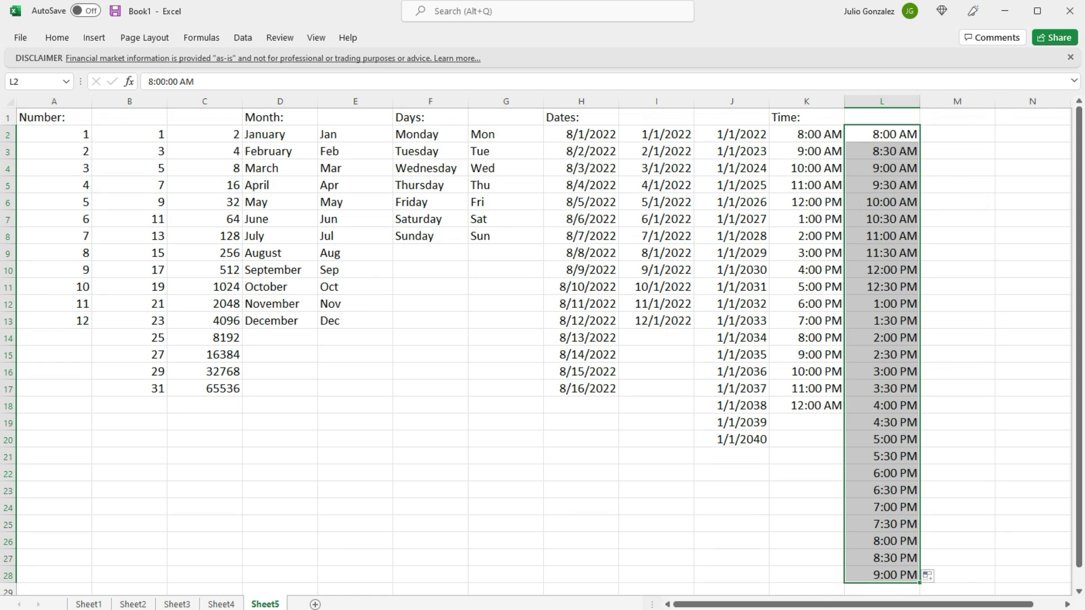
# Step: Clear the old example data and enter the Month heading in A1
pyautogui.moveTo(54, 116); pyautogui.dragTo(879, 568)
pyautogui.press('Delete')
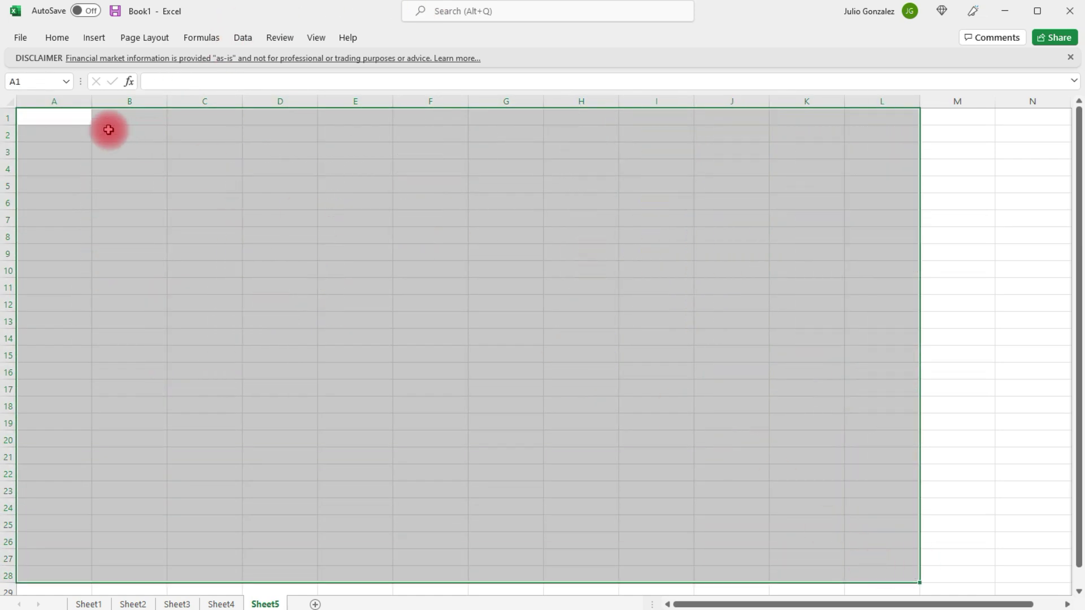
pyautogui.click(66, 119)
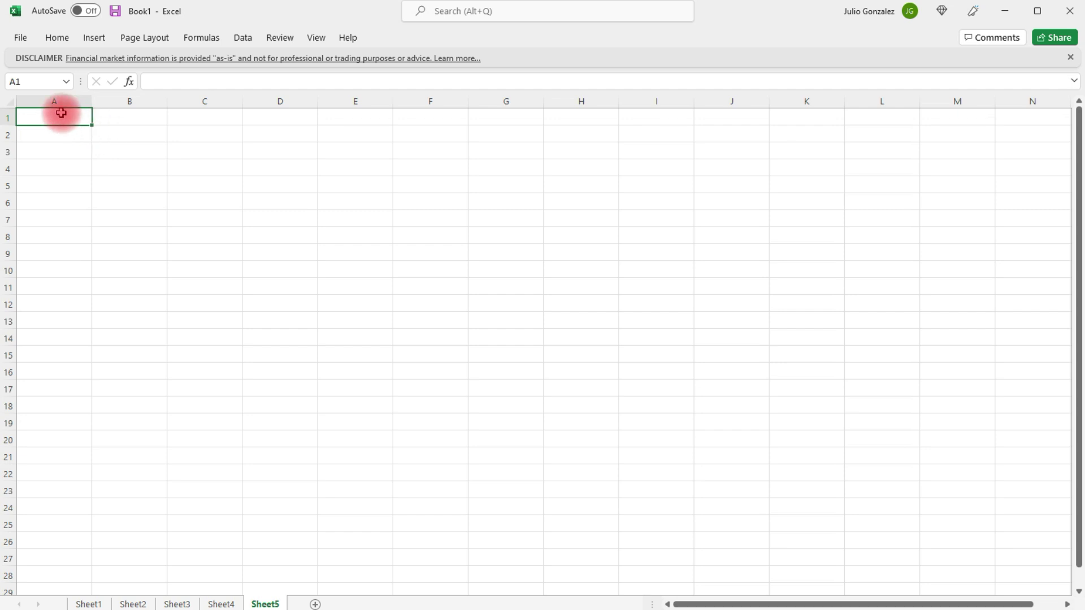
pyautogui.write('Month')
pyautogui.press('Tab')
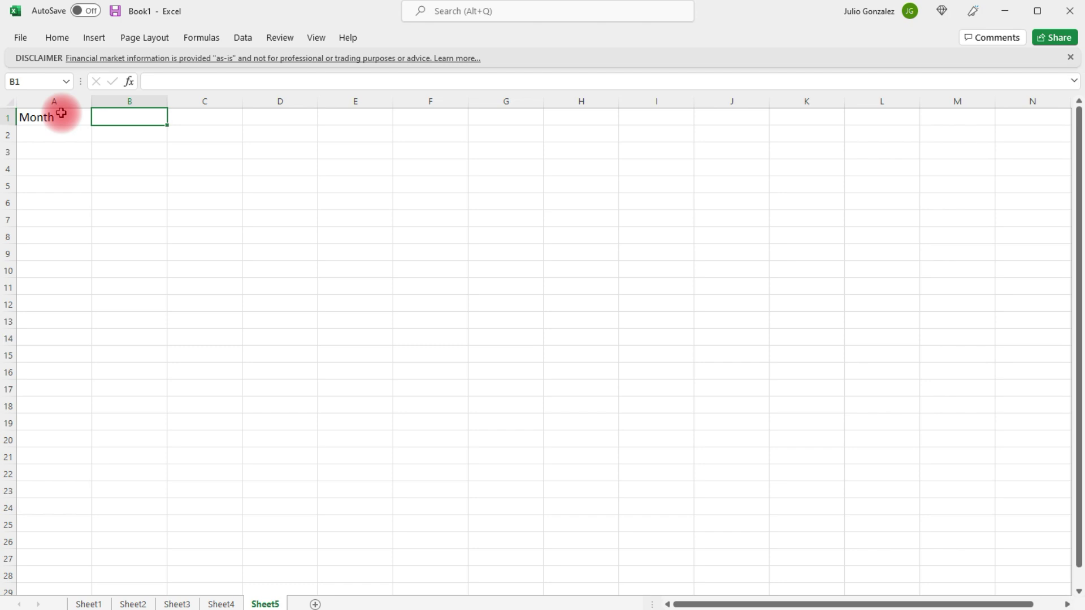
pyautogui.press('Return')
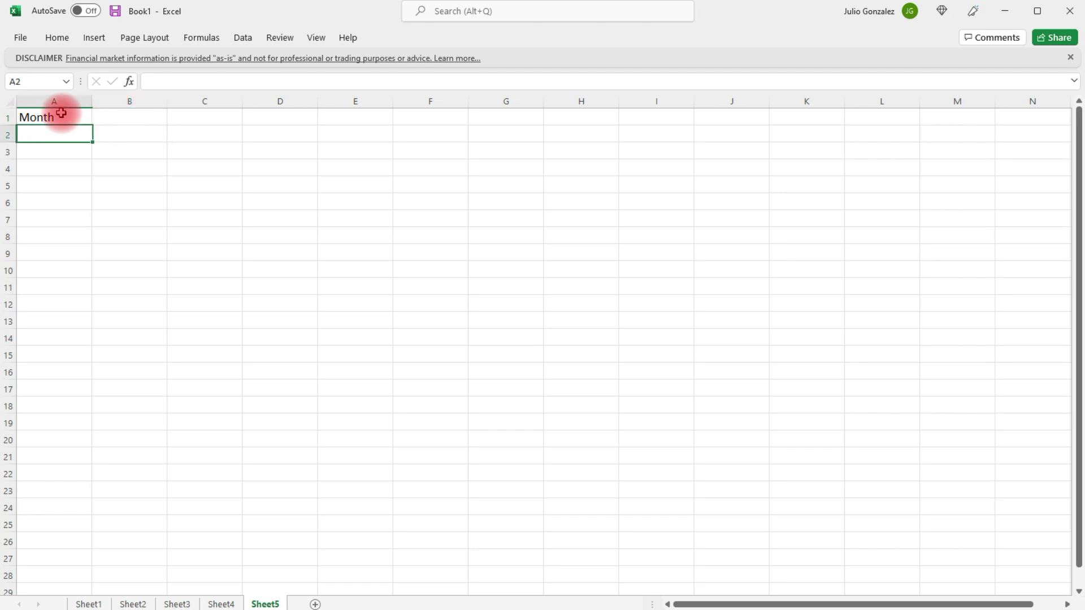
# Step: Enter January in A2 and fill February through December down to A13
pyautogui.write('January')
pyautogui.press('Return')
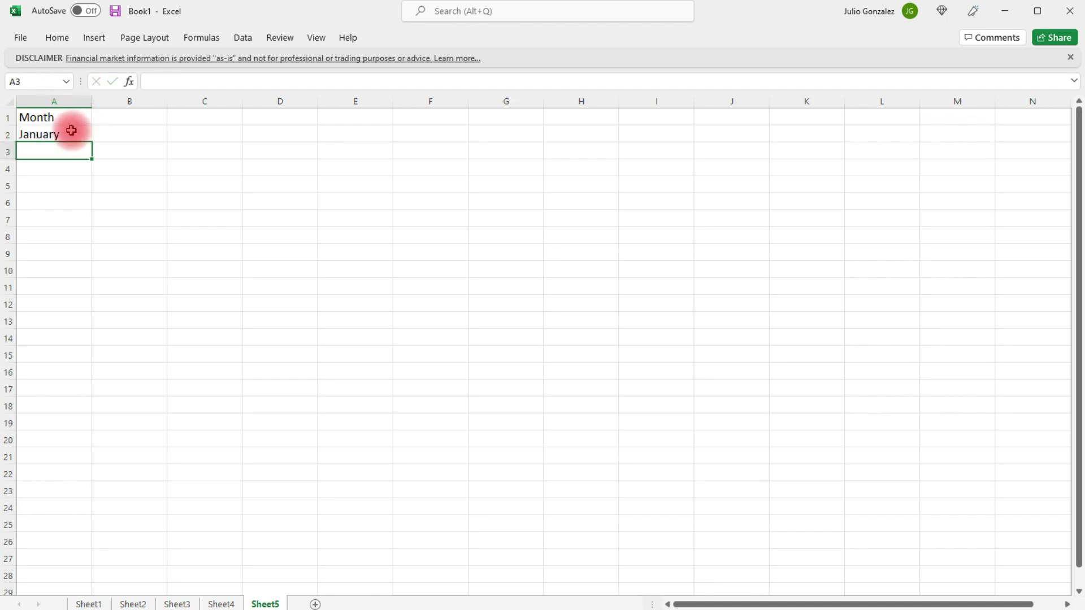
pyautogui.click(71, 130)
pyautogui.moveTo(90, 141); pyautogui.dragTo(88, 324)
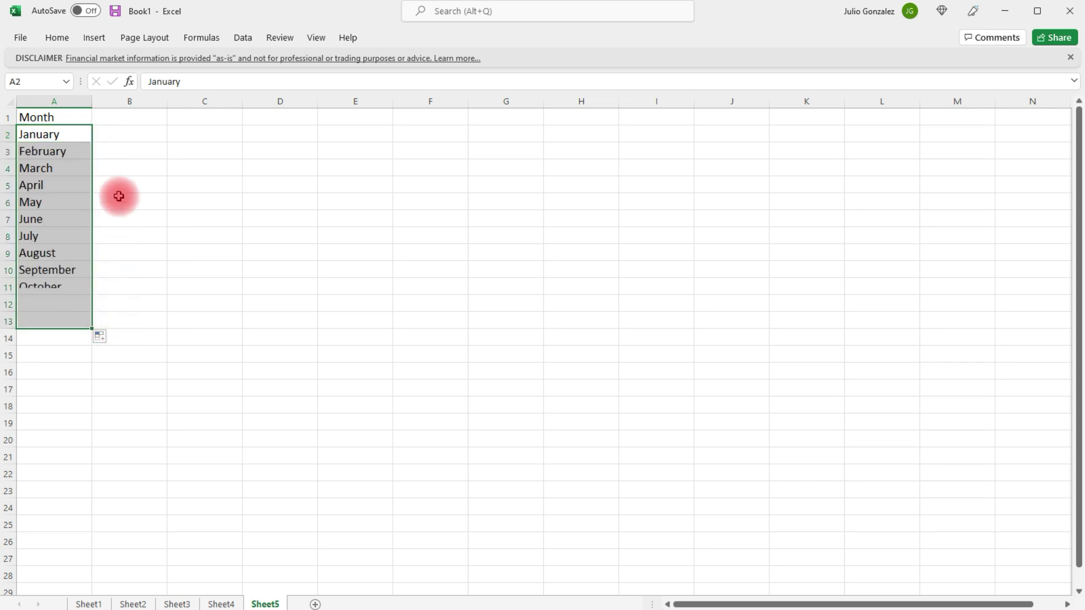
# Step: Add the headings Units Sold in B1 and Price: in C1
pyautogui.click(122, 117)
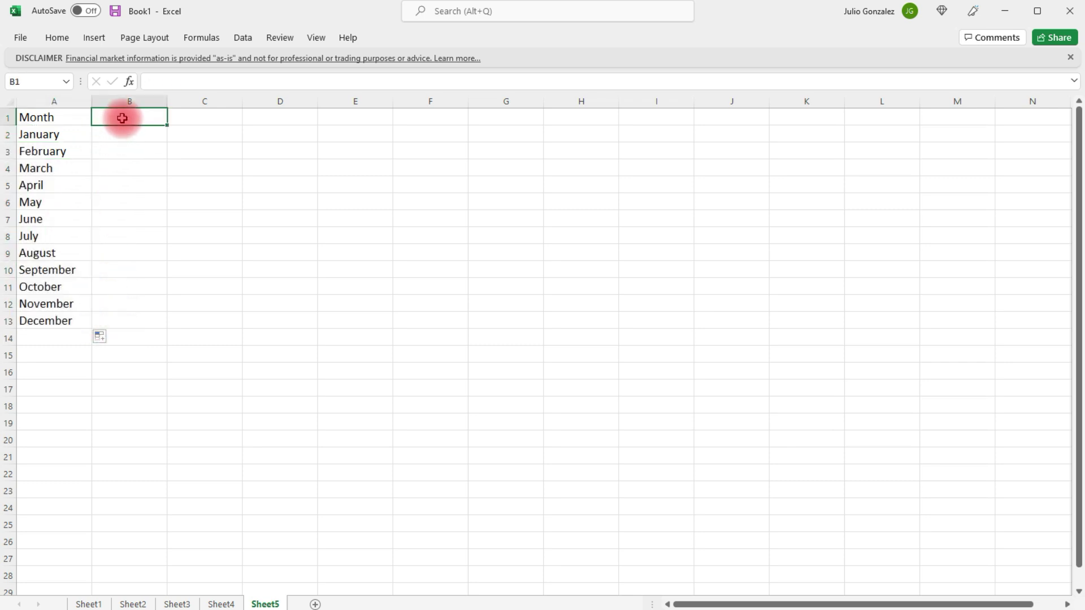
pyautogui.write('Units Sold')
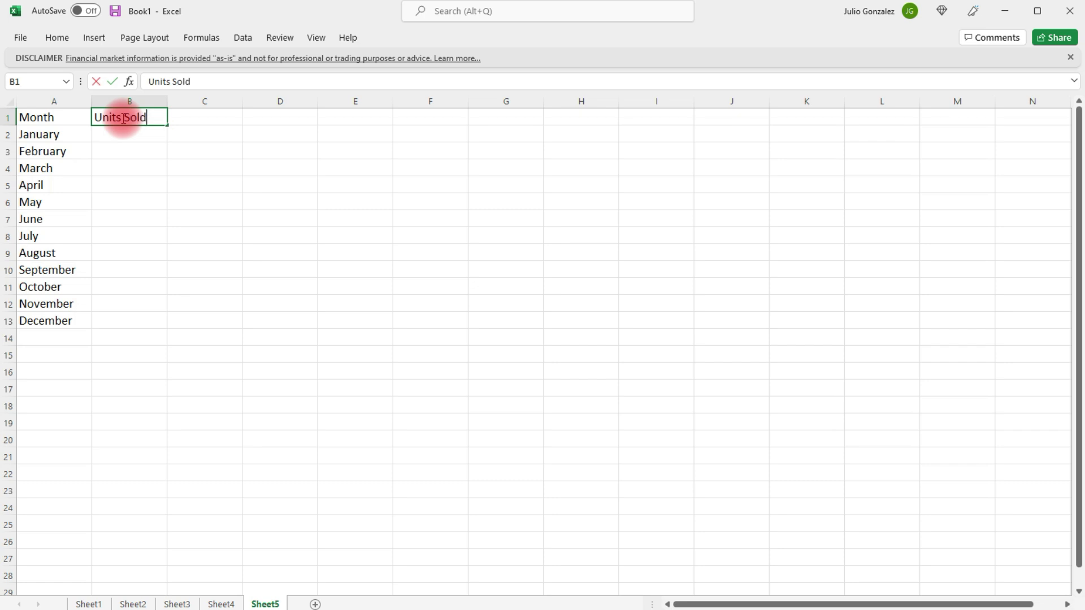
pyautogui.press('Tab')
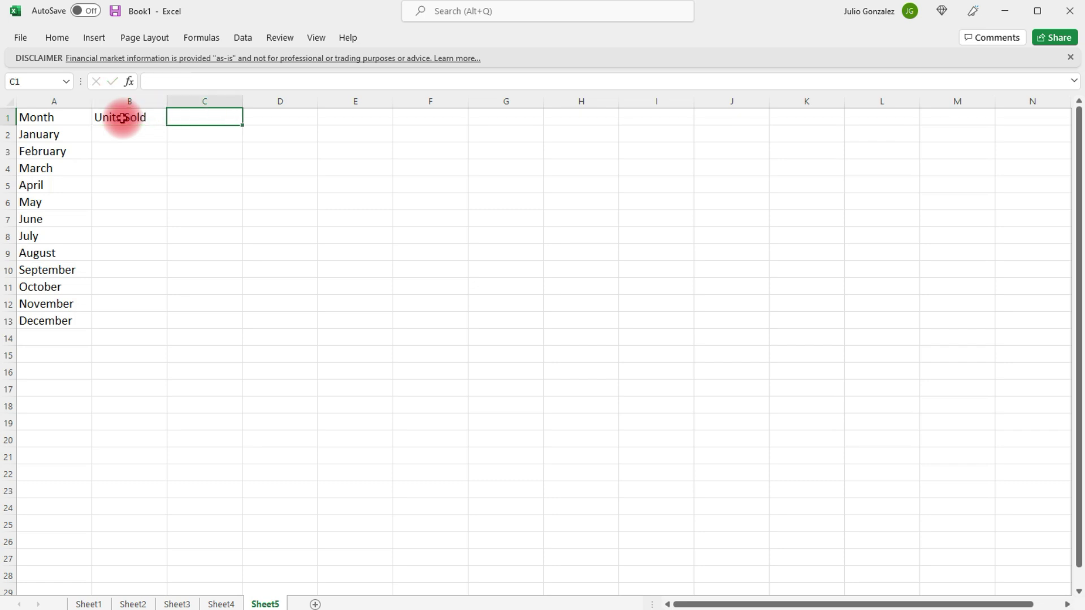
pyautogui.click(138, 135)
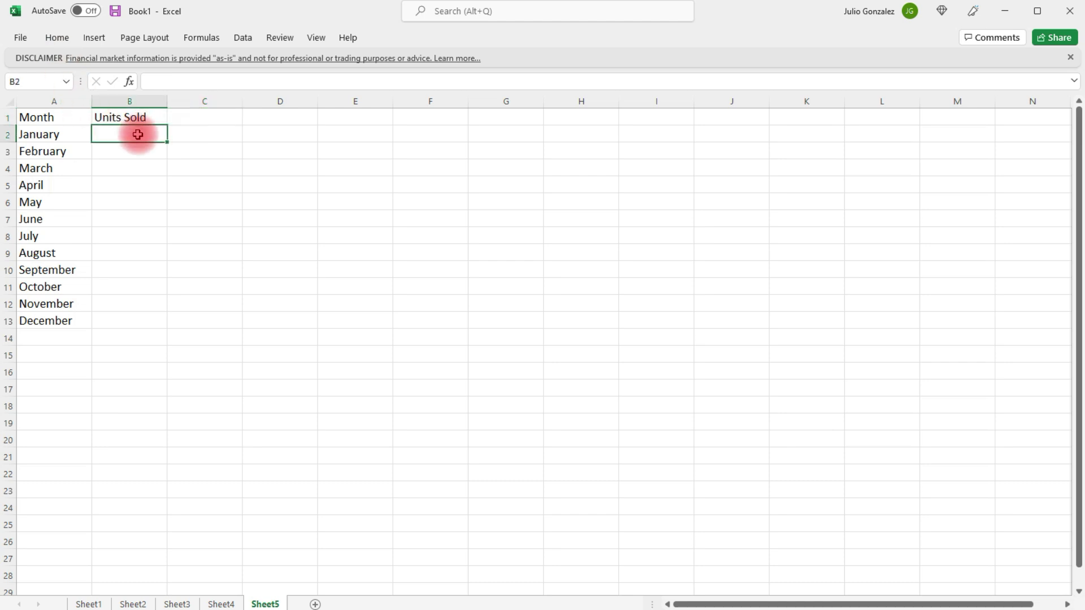
pyautogui.click(194, 117)
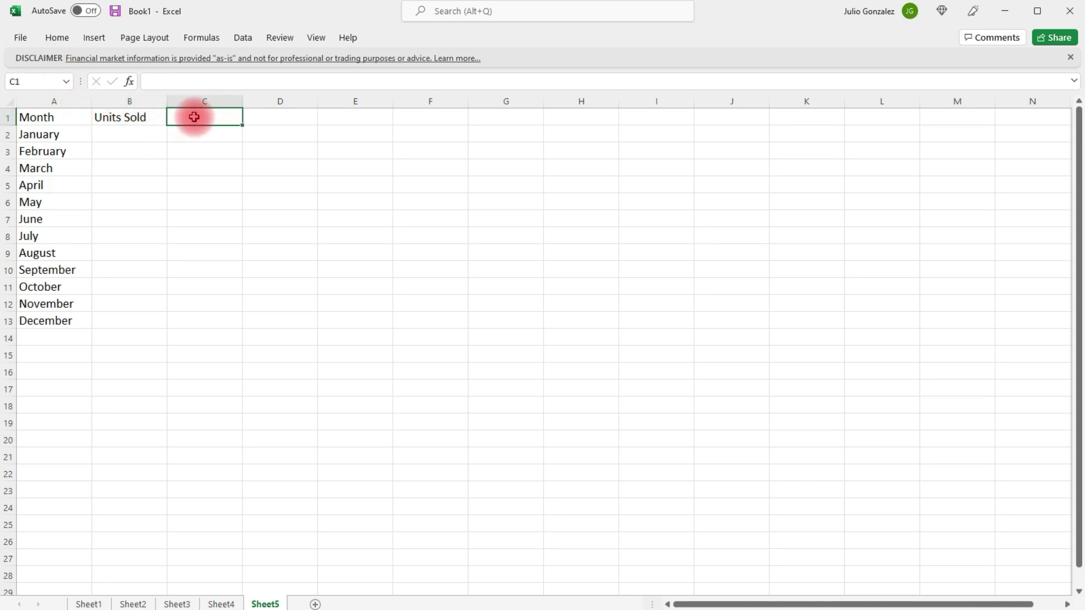
pyautogui.write('Price:')
pyautogui.press('Left')
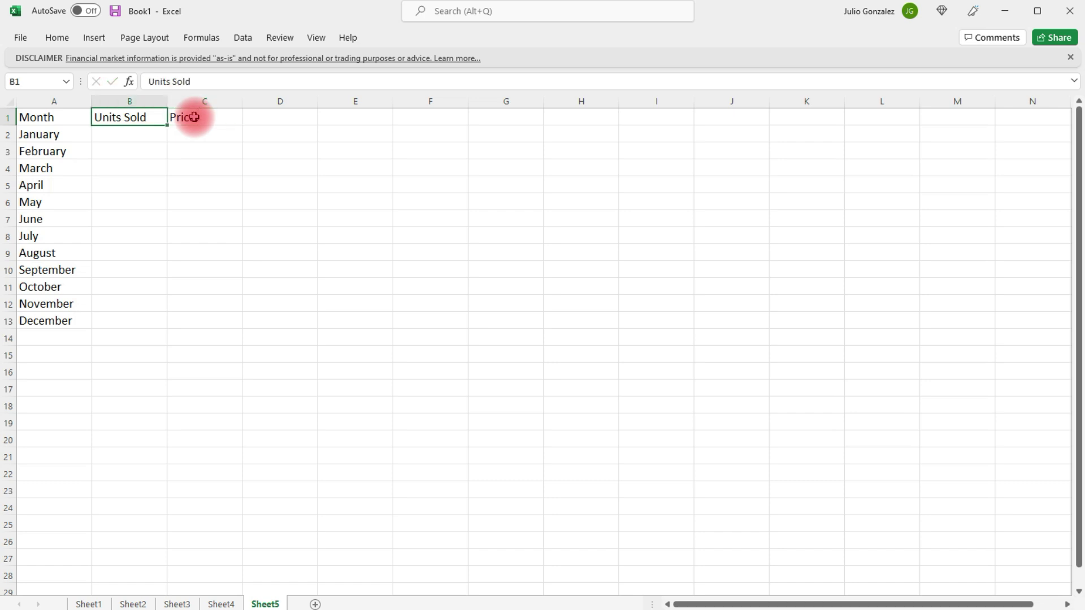
pyautogui.doubleClick(155, 117)
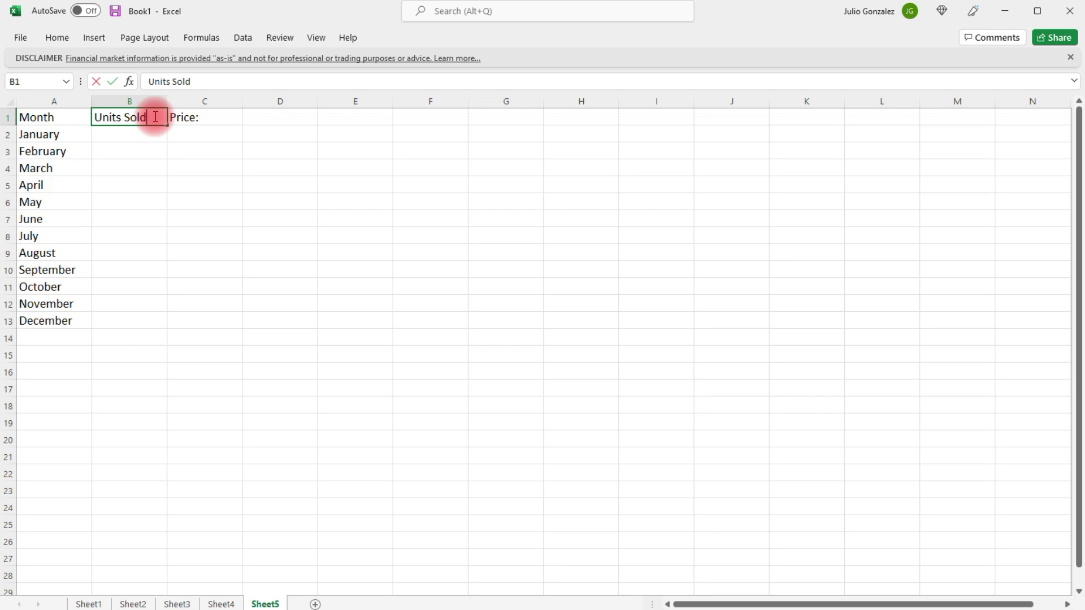
# Step: Price January at $75 in C2 and fill it down to C13
pyautogui.click(188, 134)
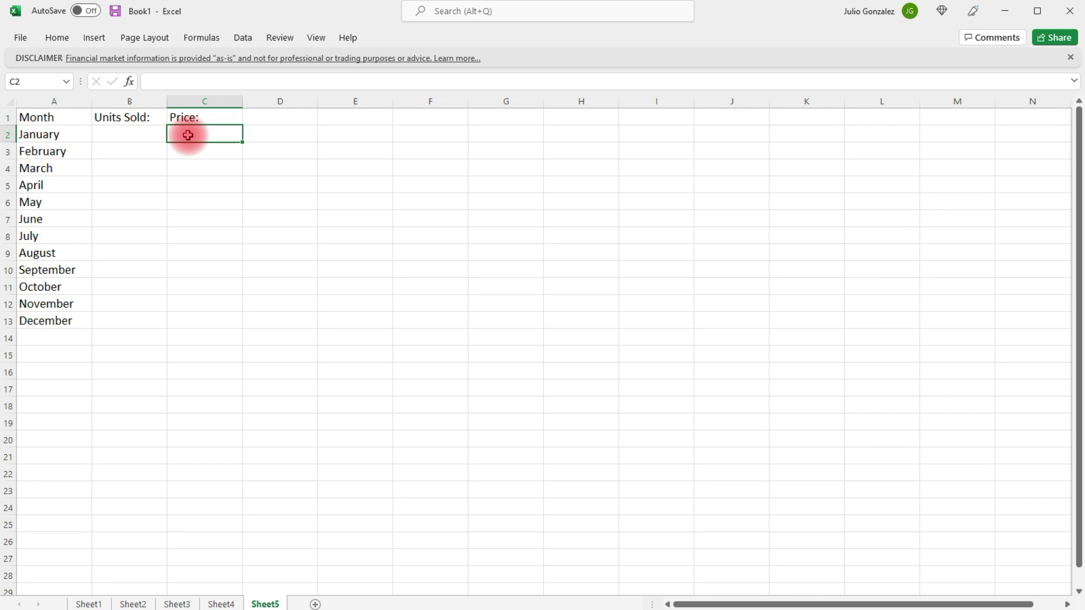
pyautogui.write('$75')
pyautogui.press('Return')
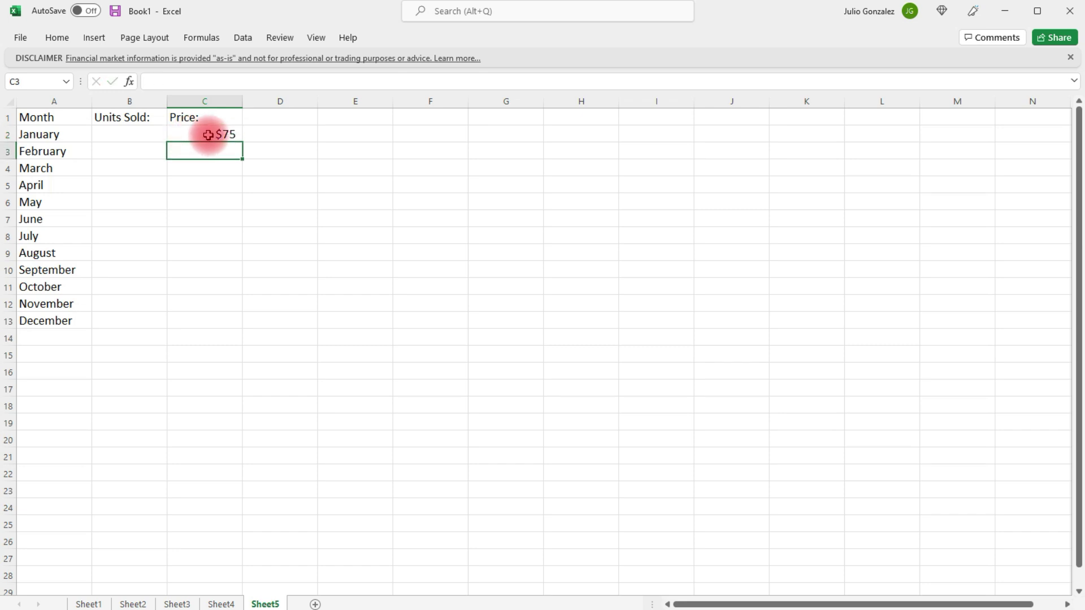
pyautogui.click(214, 137)
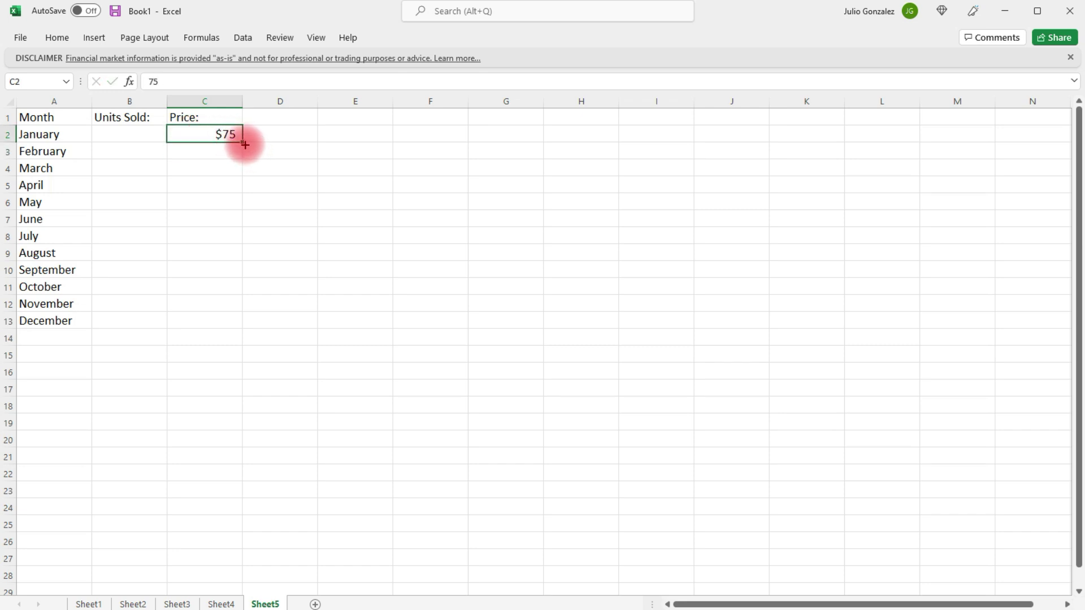
pyautogui.moveTo(245, 144); pyautogui.dragTo(247, 325)
# Step: Enter units sold for January through July: 400, 320, 280, 250, 240, 150, 120
pyautogui.moveTo(112, 150); pyautogui.dragTo(124, 138)
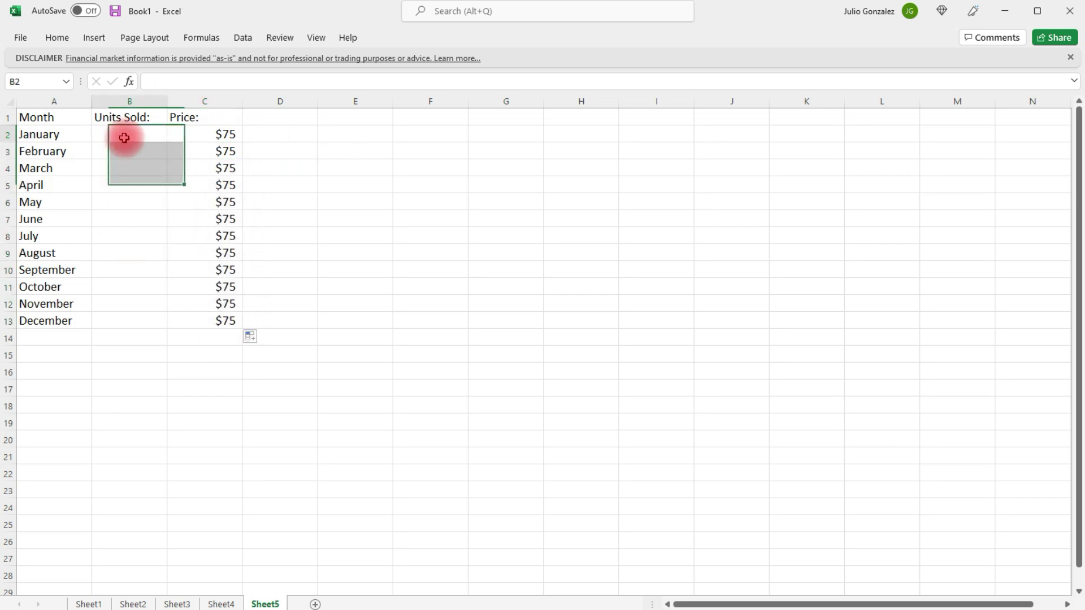
pyautogui.click(143, 140)
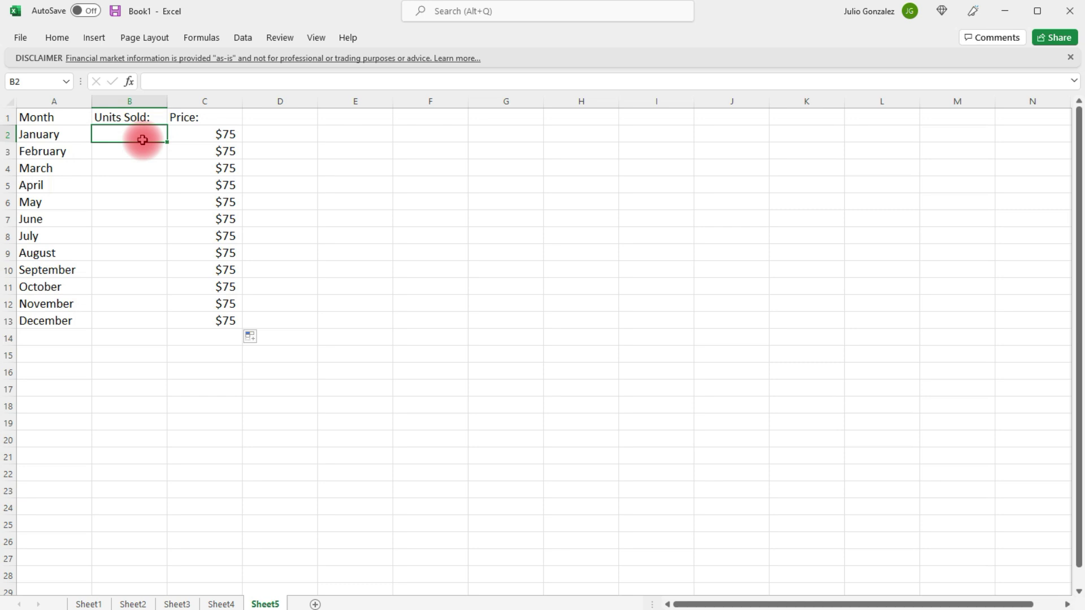
pyautogui.write('400')
pyautogui.press('Return')
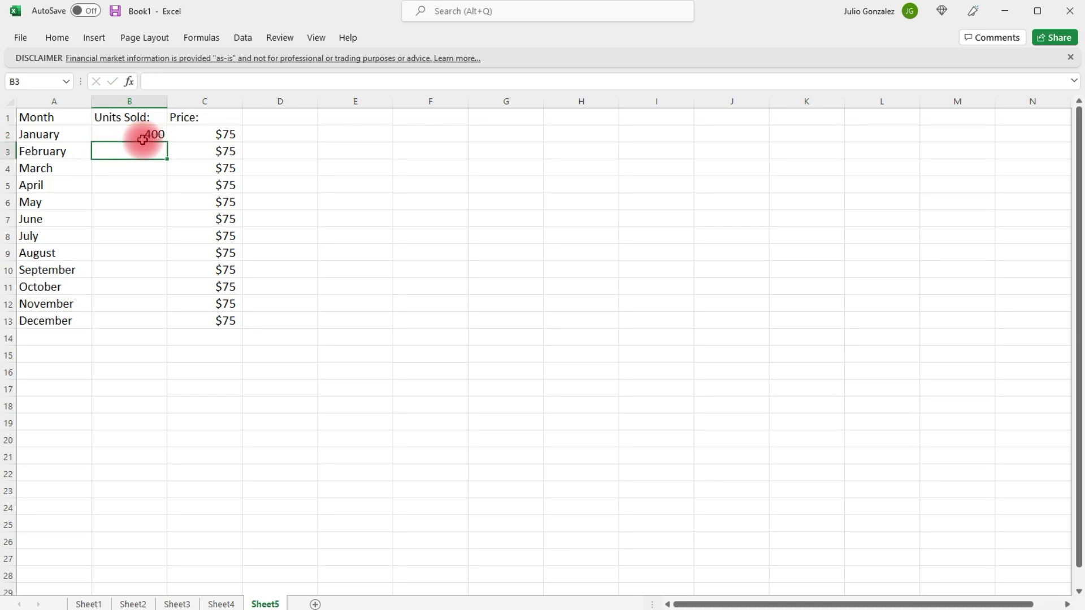
pyautogui.write('320')
pyautogui.press('Return')
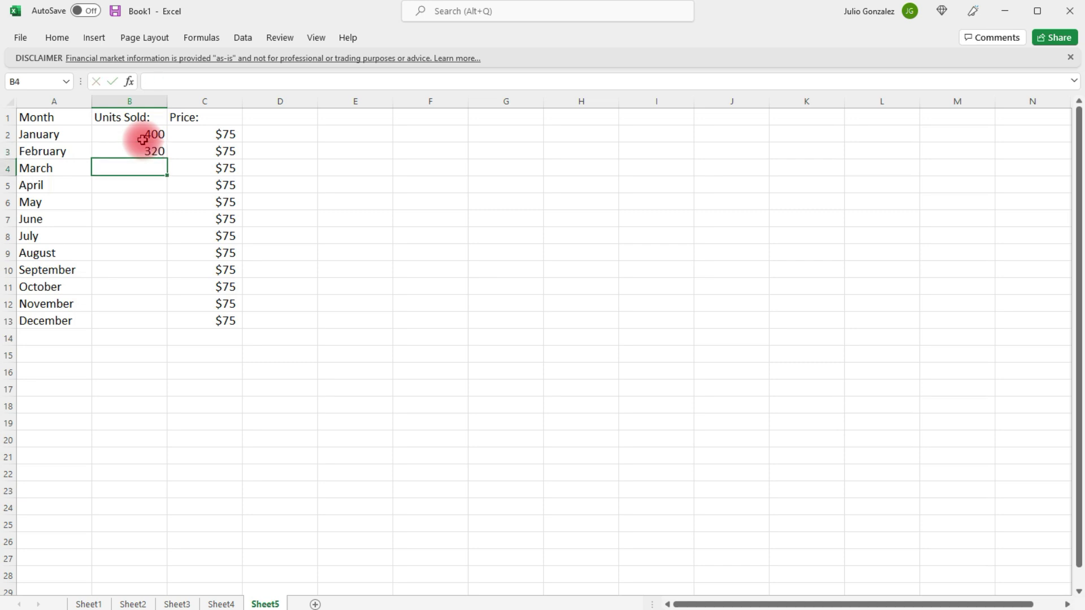
pyautogui.write('280')
pyautogui.press('Return')
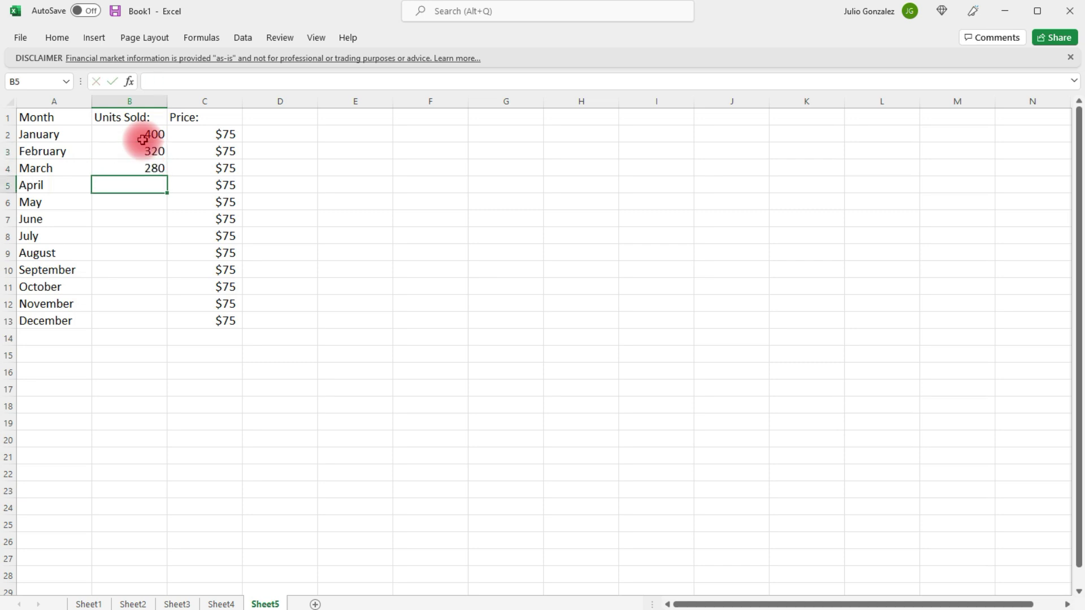
pyautogui.write('250')
pyautogui.press('Return')
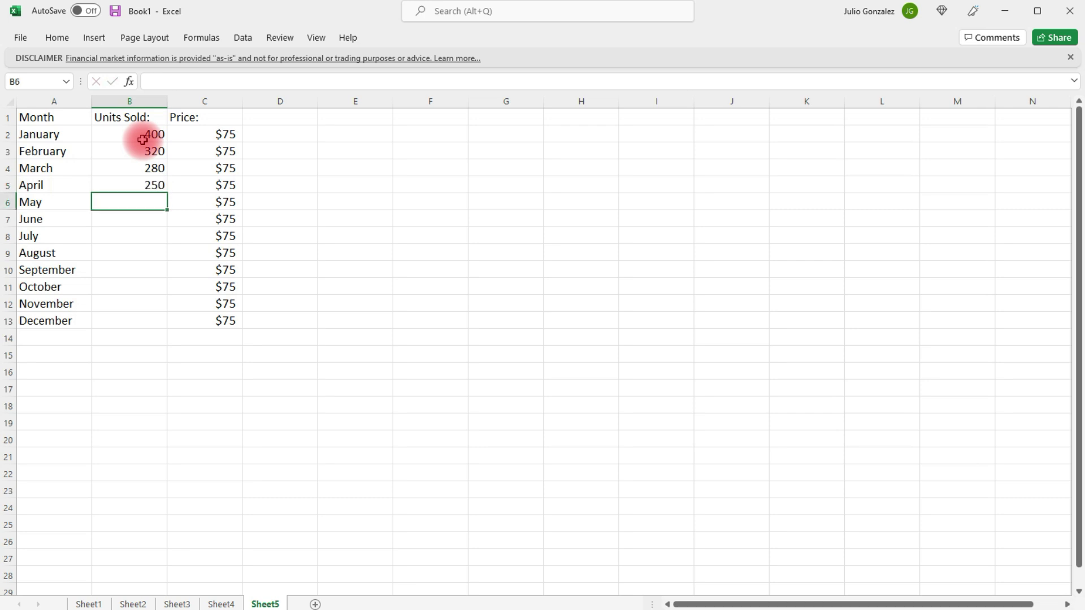
pyautogui.write('240')
pyautogui.press('Return')
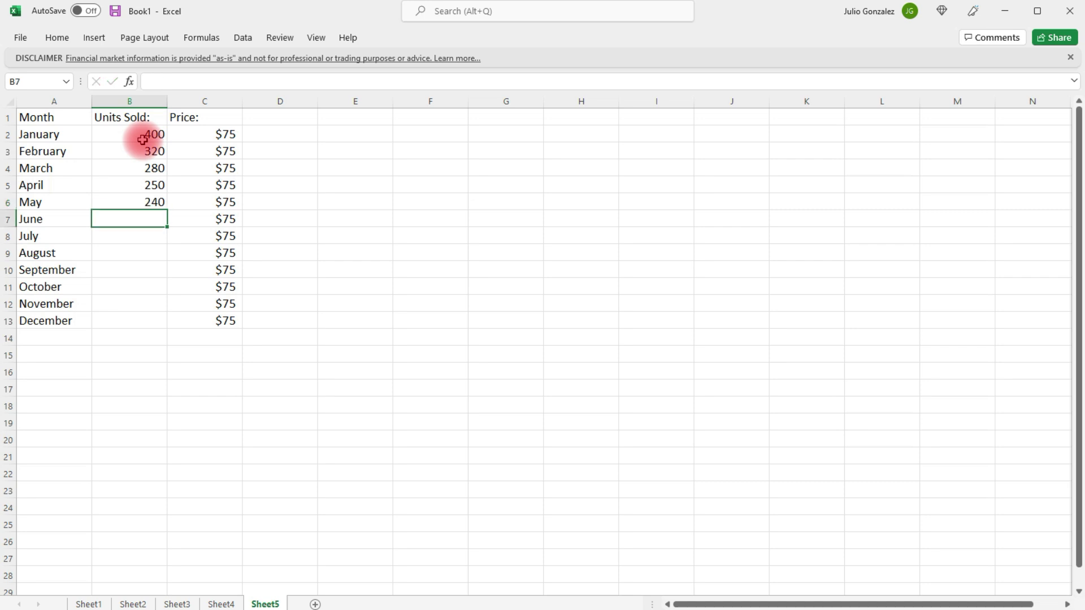
pyautogui.write('150')
pyautogui.press('Return')
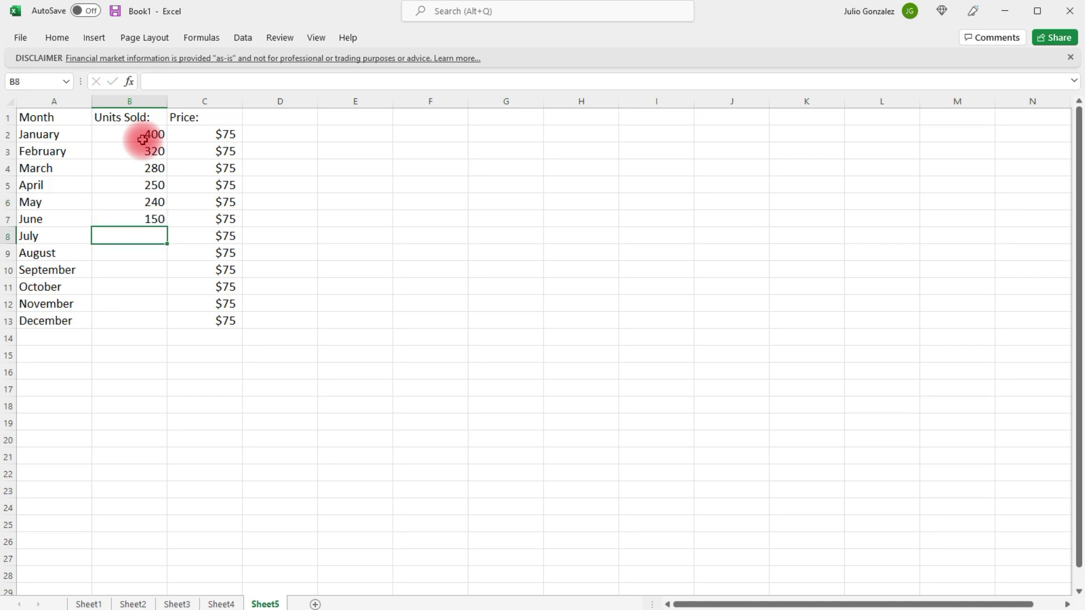
pyautogui.write('120')
pyautogui.press('Return')
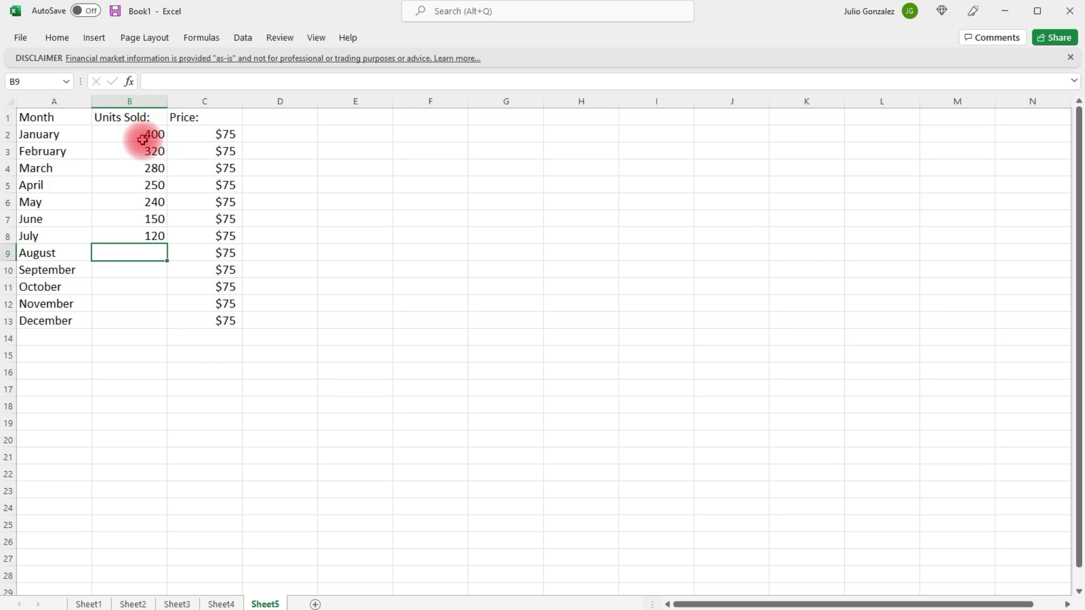
# Step: Correct July to 300 and enter the later months' units: 800, 750, 500, 450
pyautogui.write('800')
pyautogui.press('Up')
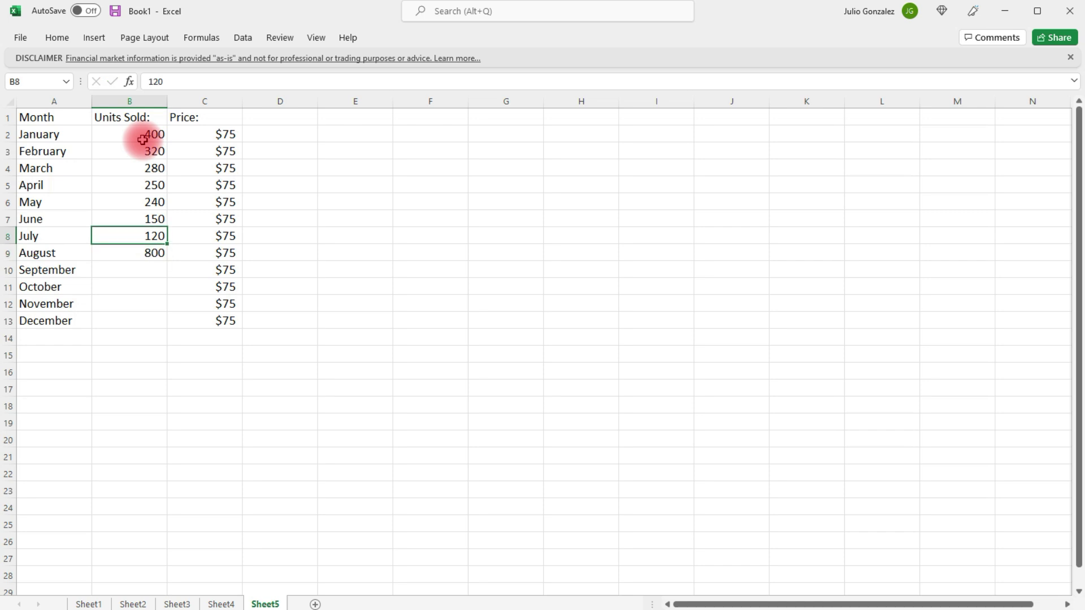
pyautogui.write('300')
pyautogui.press('Return')
pyautogui.press('Return')
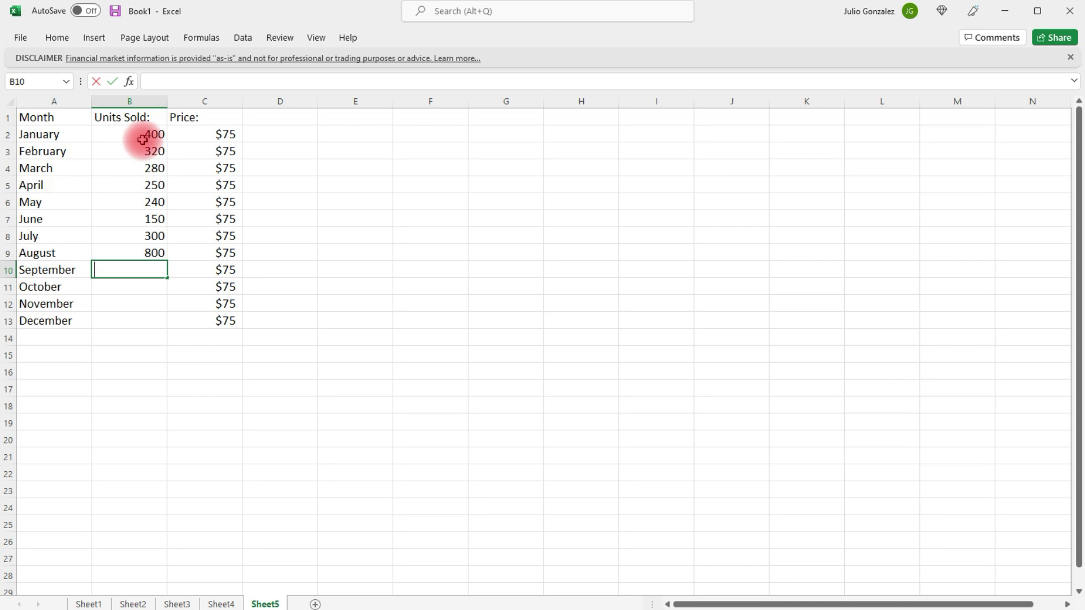
pyautogui.write('750')
pyautogui.press('Return')
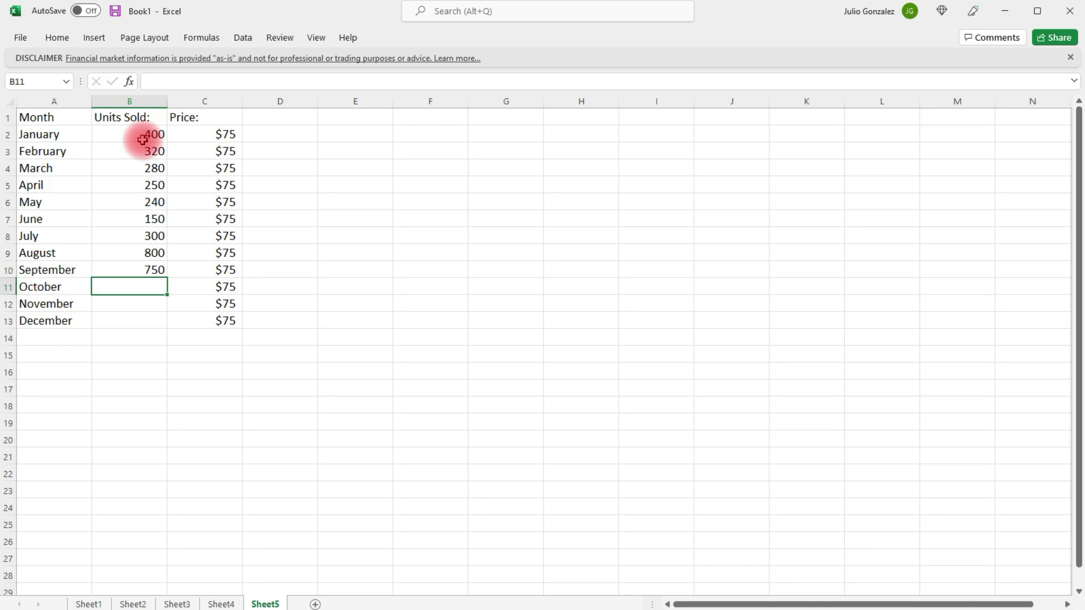
pyautogui.write('500')
pyautogui.press('Return')
pyautogui.write('450')
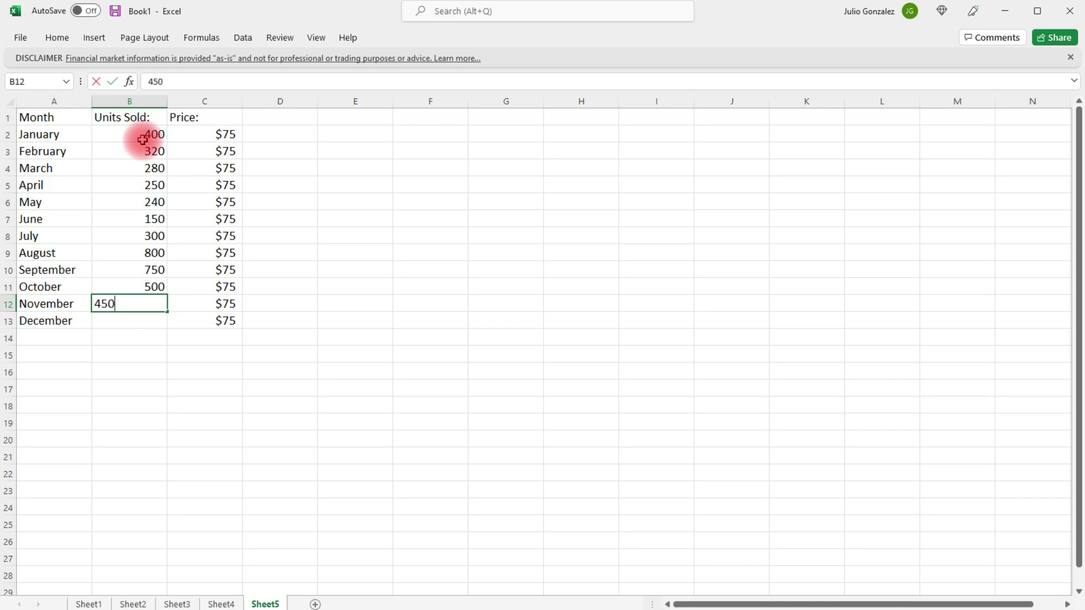
pyautogui.press('Return')
pyautogui.press('Return')
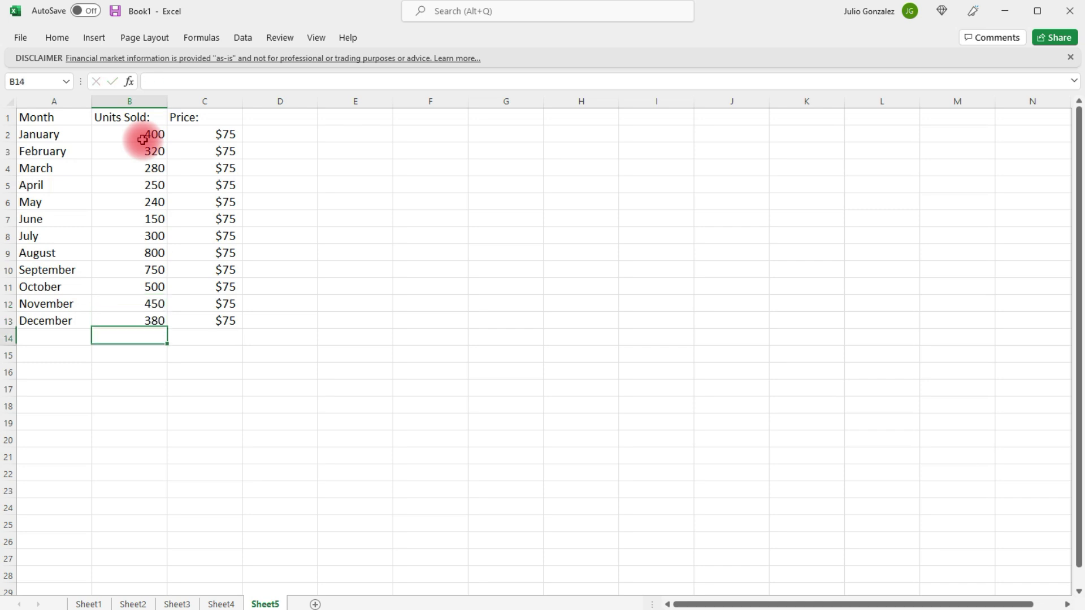
# Step: Add the Sales: heading in D1
pyautogui.click(291, 114)
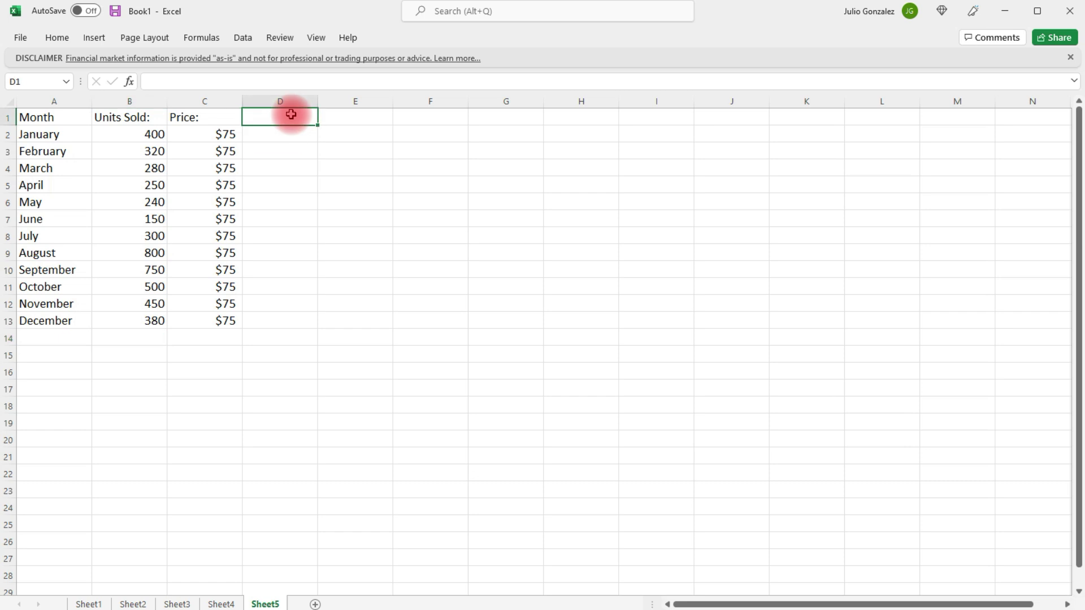
pyautogui.write('Sales:')
pyautogui.press('Return')
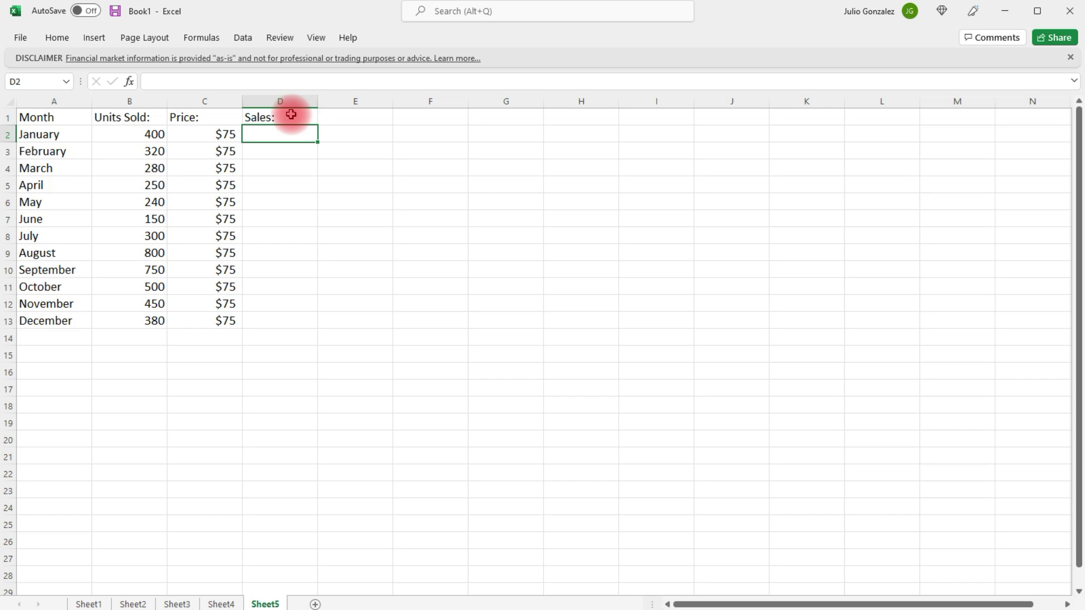
# Step: Enter =B2*C2 in D2 ($30,000) and =B3*C3 in D3 ($24,000)
pyautogui.click(140, 133)
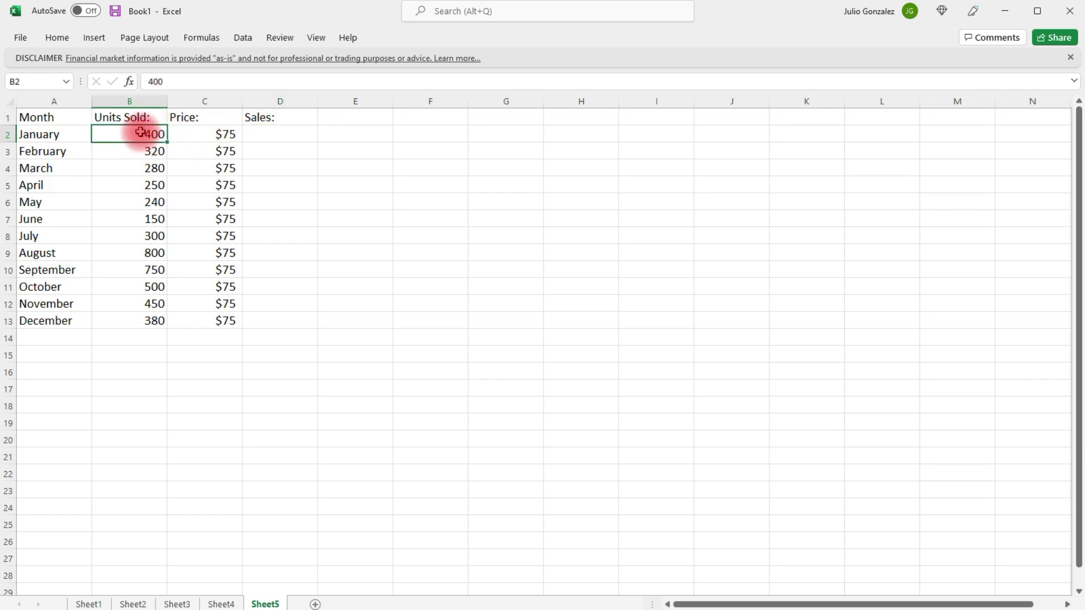
pyautogui.click(221, 133)
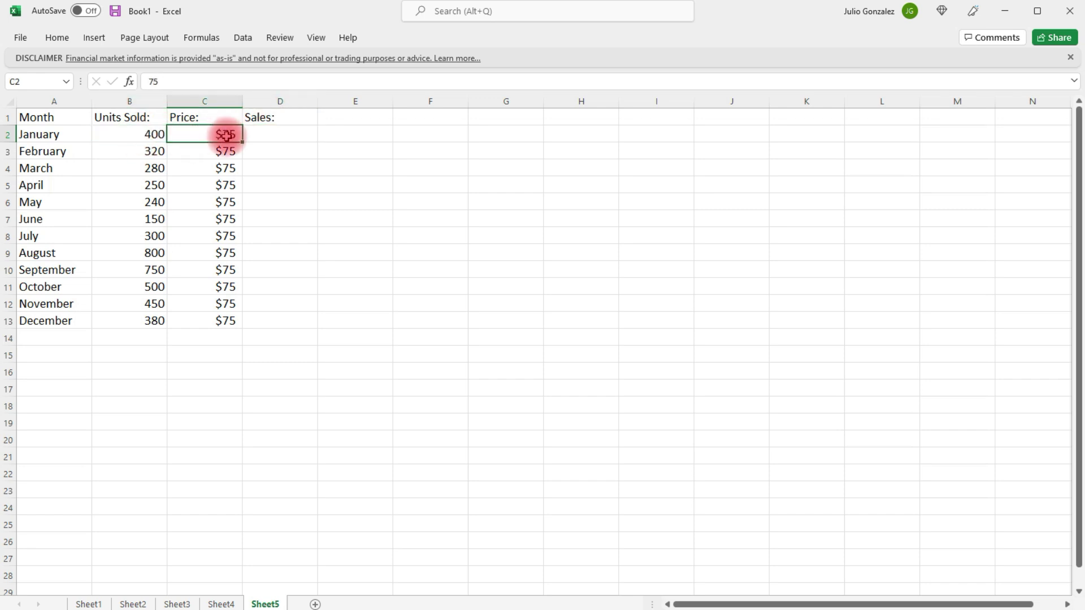
pyautogui.click(282, 136)
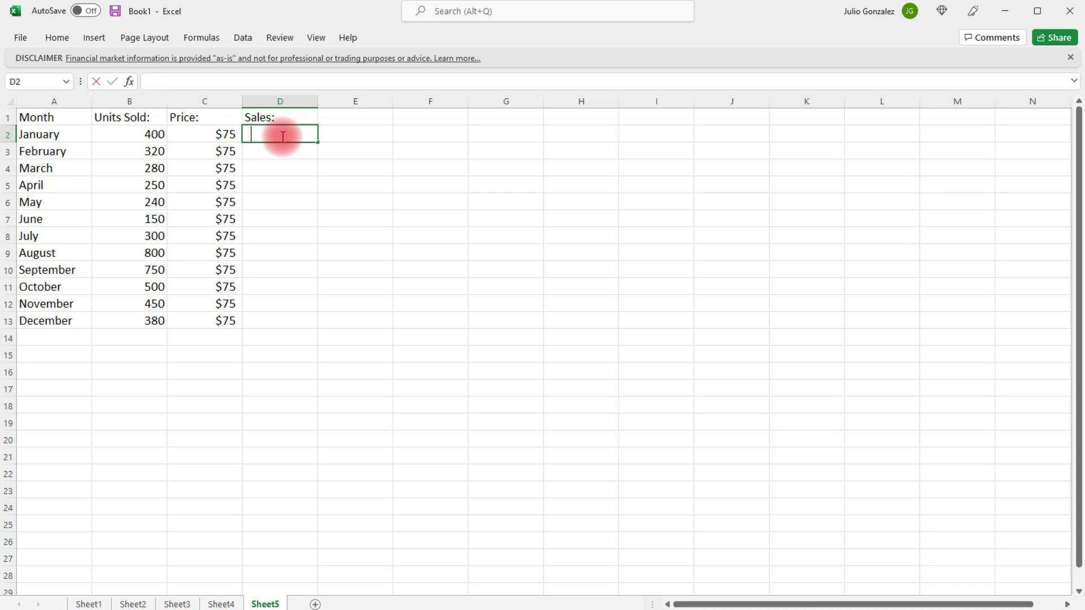
pyautogui.write('=B2')
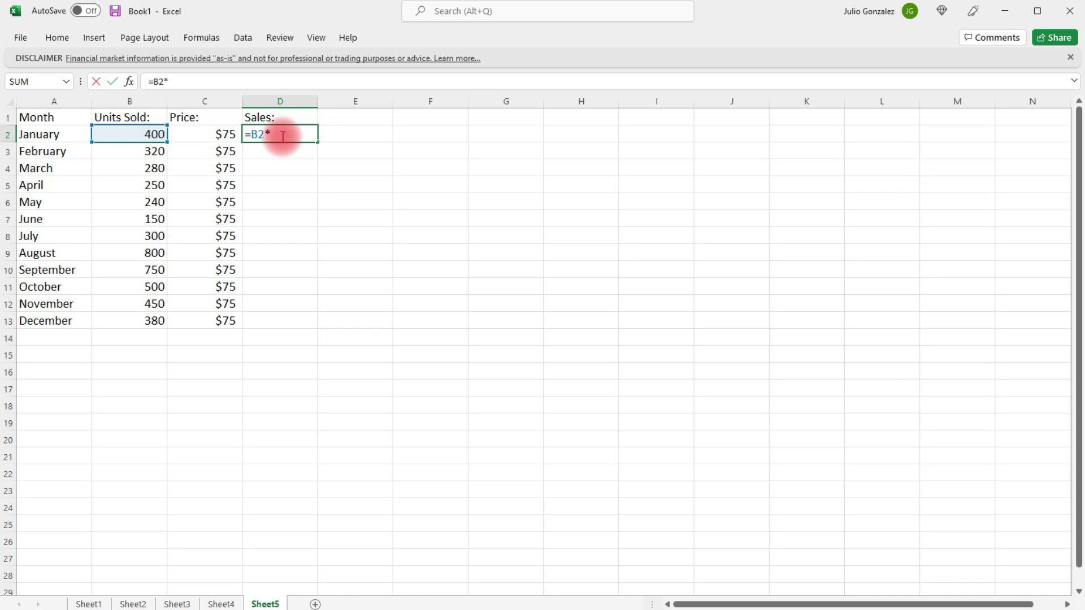
pyautogui.write('*C2')
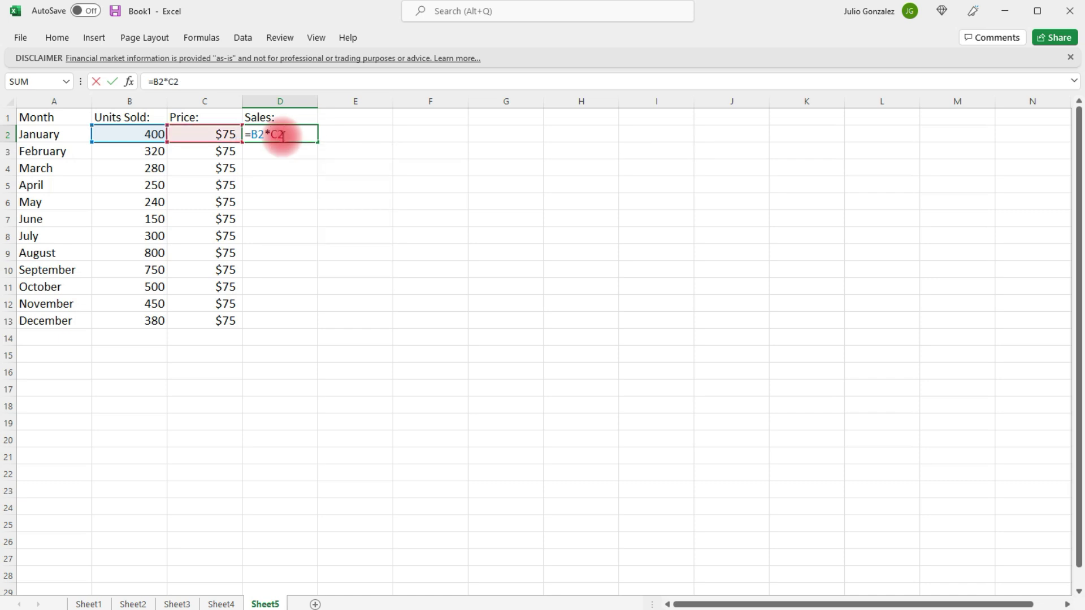
pyautogui.press('Return')
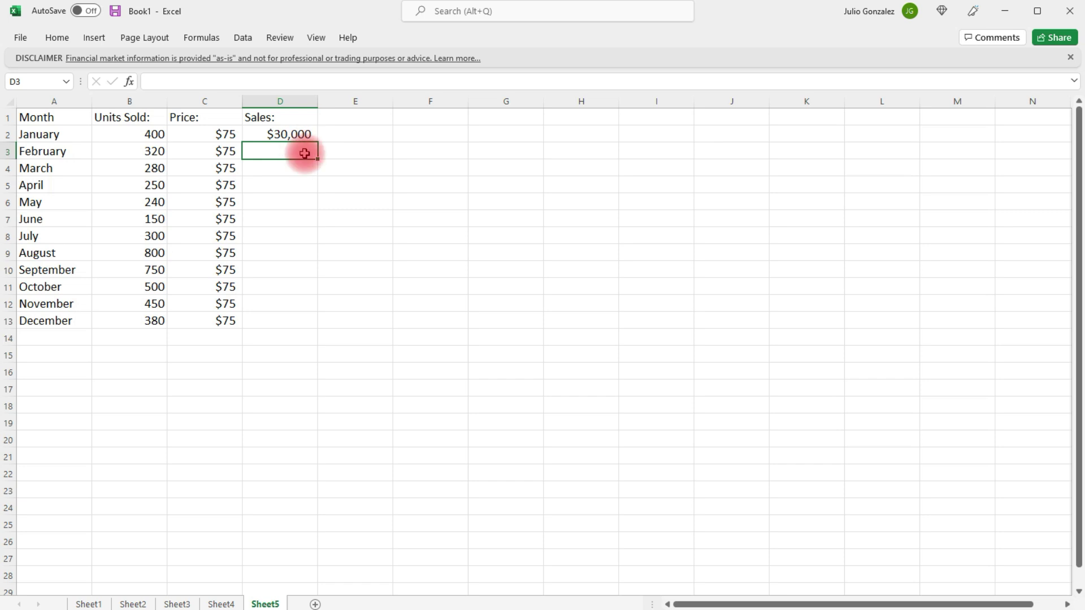
pyautogui.write('=B3')
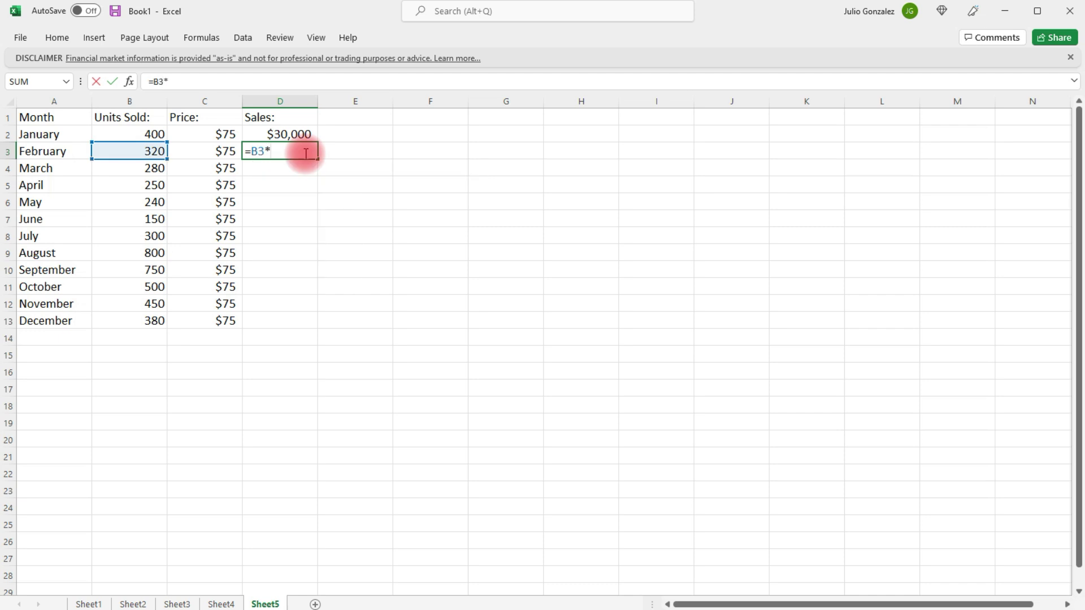
pyautogui.write('*C3')
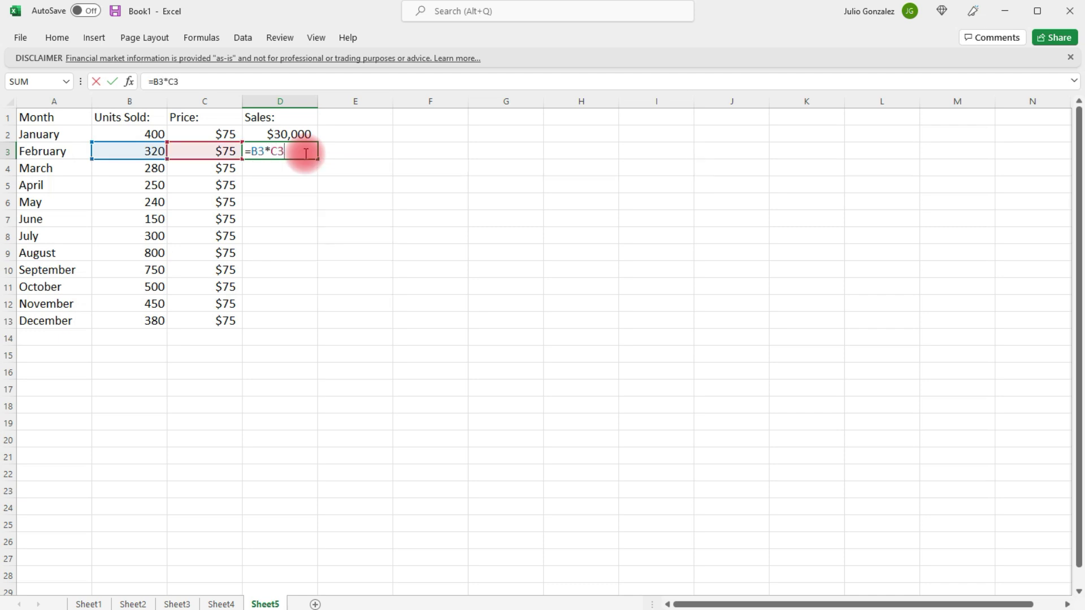
pyautogui.press('Return')
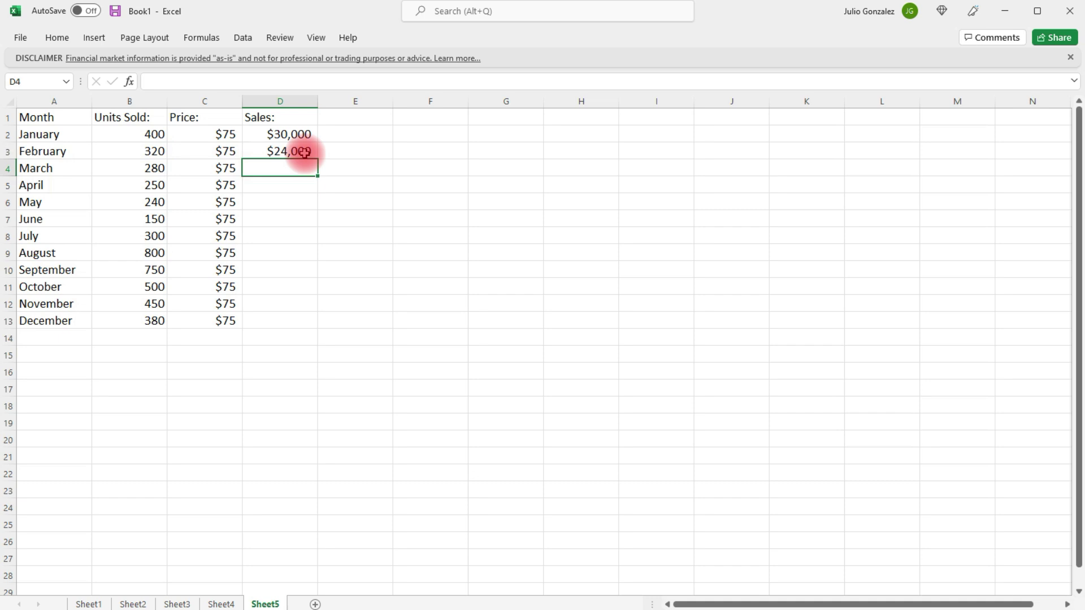
# Step: Fill the Sales formula from D2 down to D13 and check the formulas in D2–D6
pyautogui.click(300, 133)
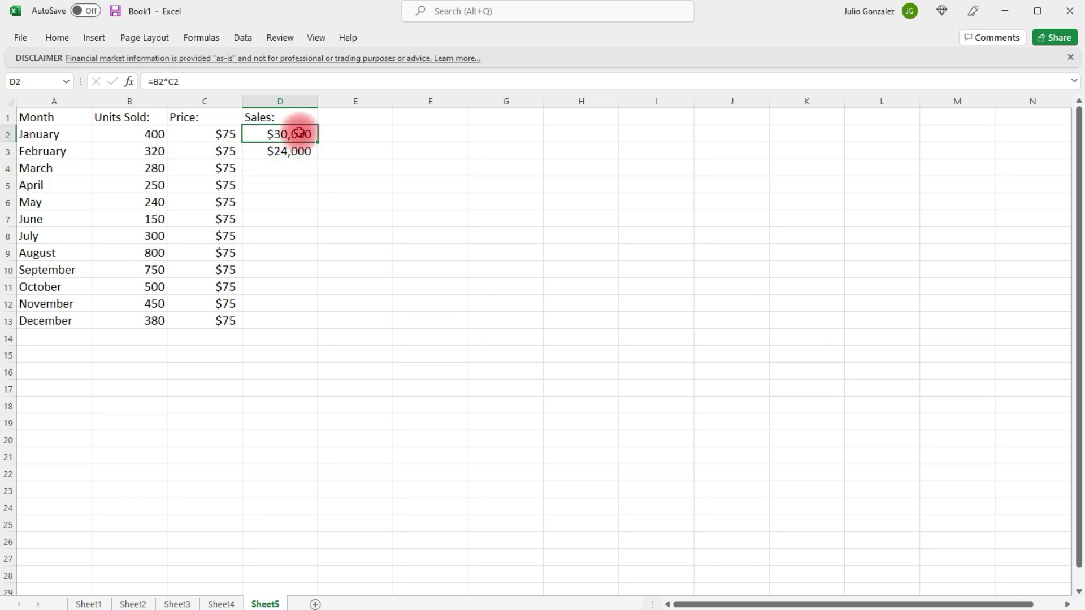
pyautogui.moveTo(299, 133); pyautogui.dragTo(325, 327)
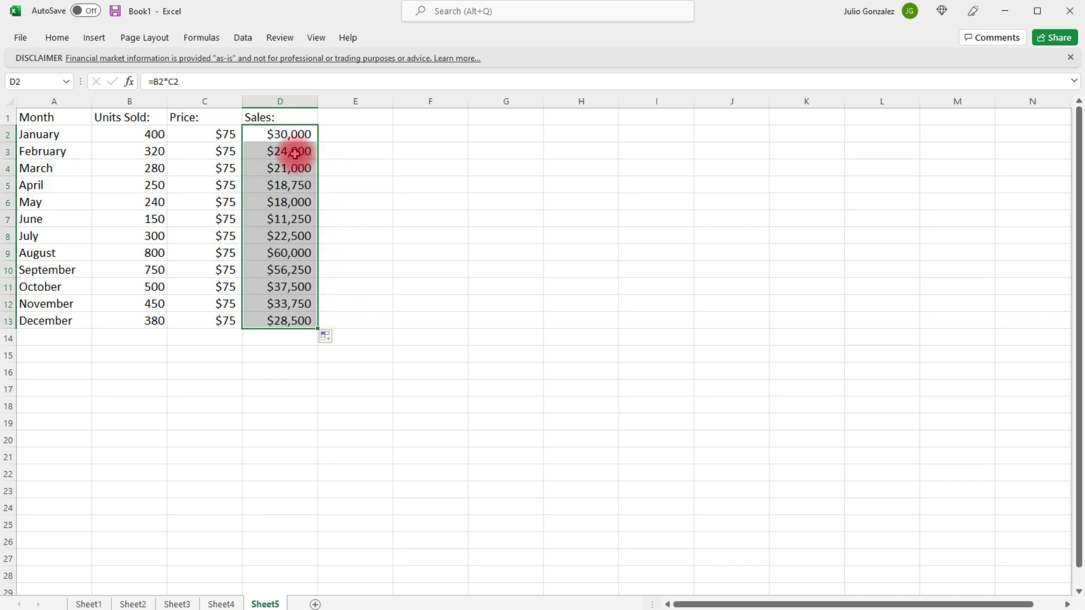
pyautogui.click(284, 134)
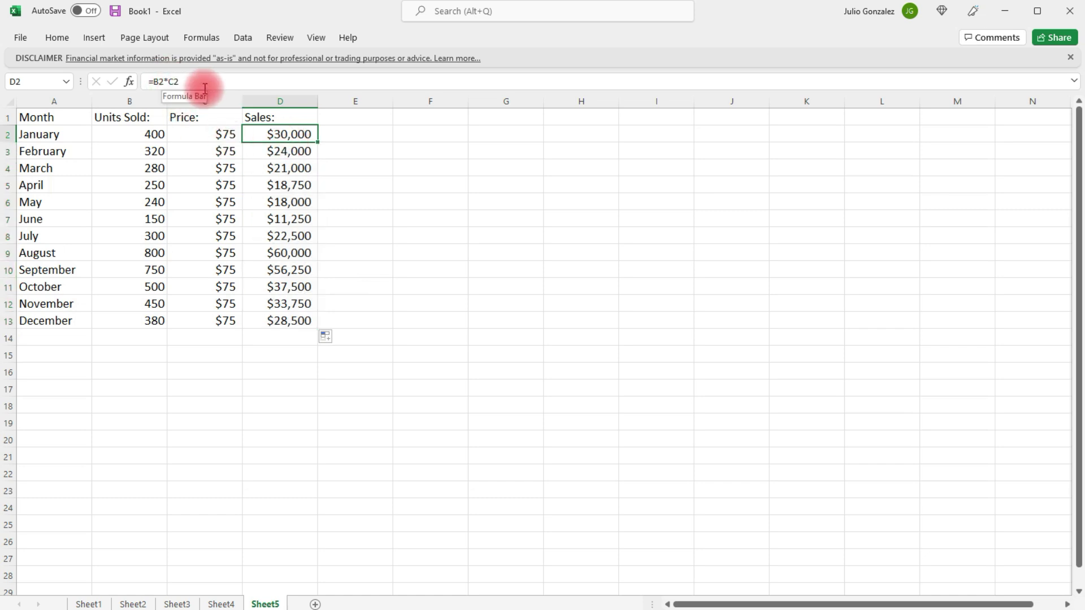
pyautogui.click(278, 154)
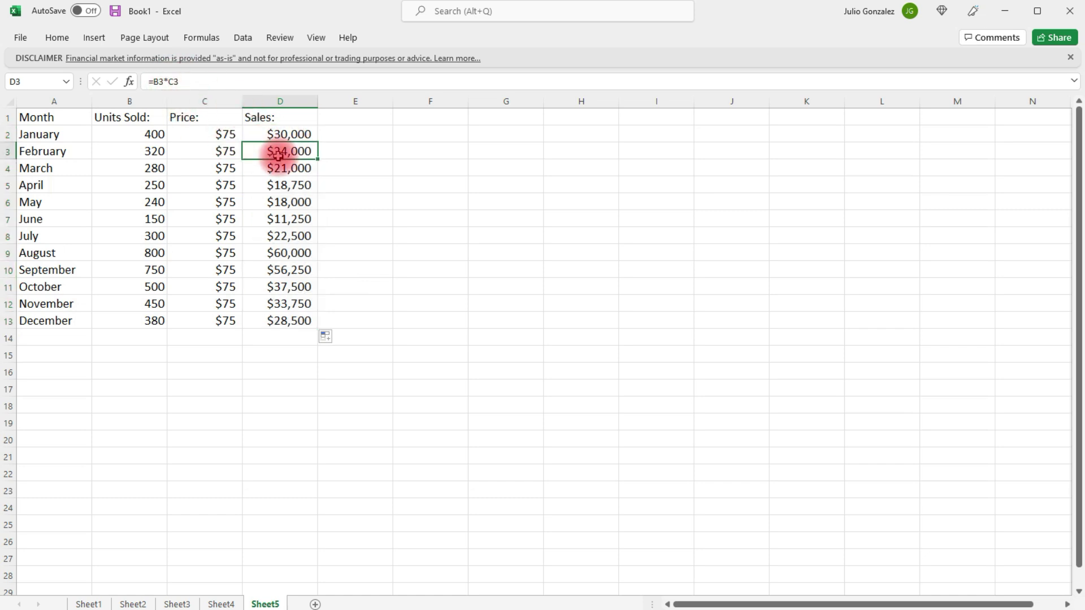
pyautogui.click(291, 171)
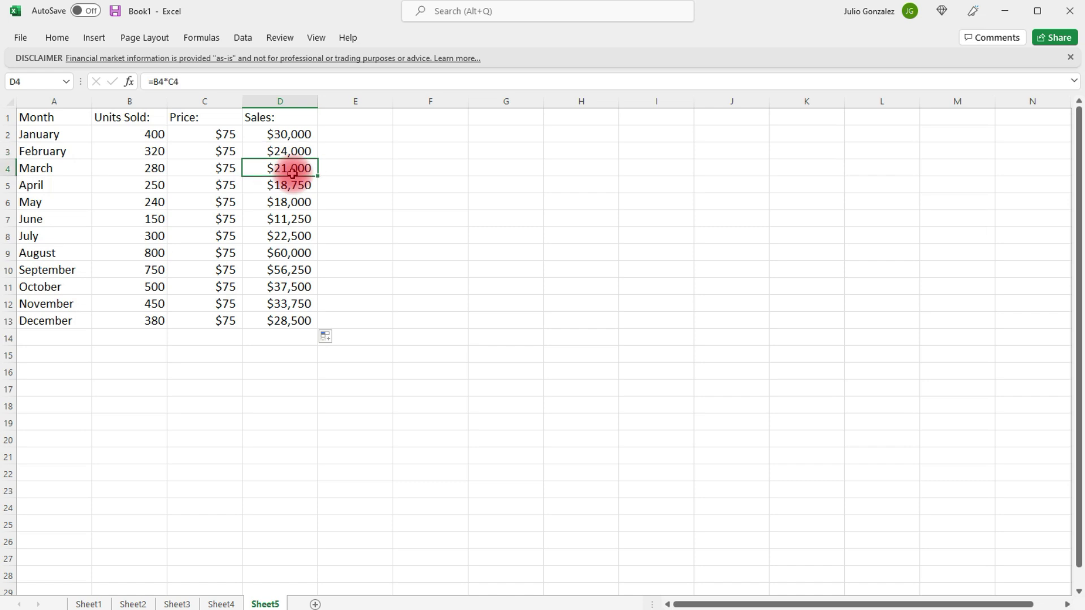
pyautogui.click(282, 188)
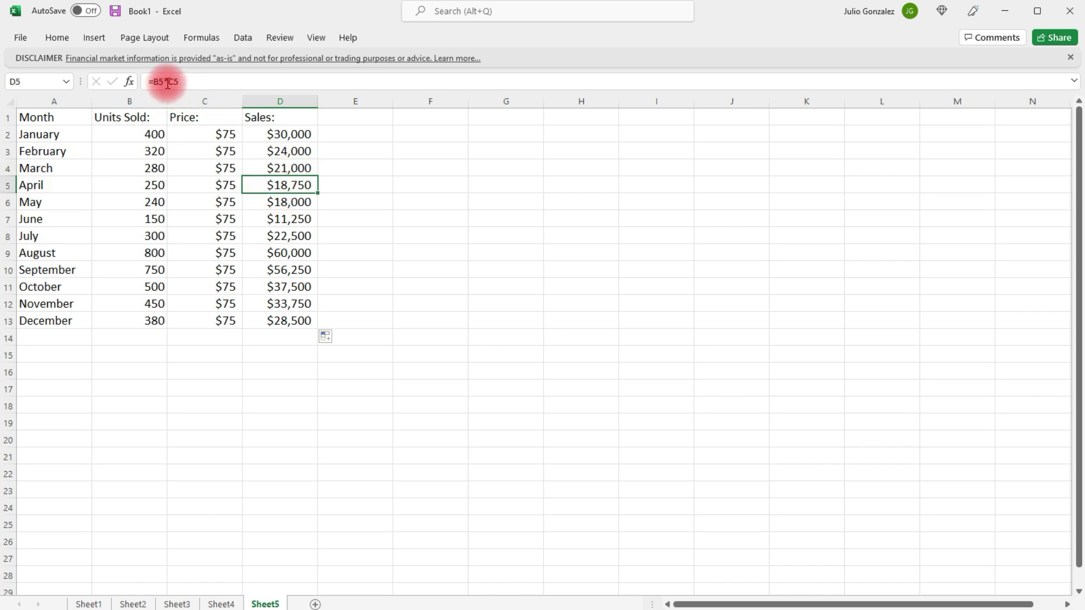
pyautogui.click(281, 202)
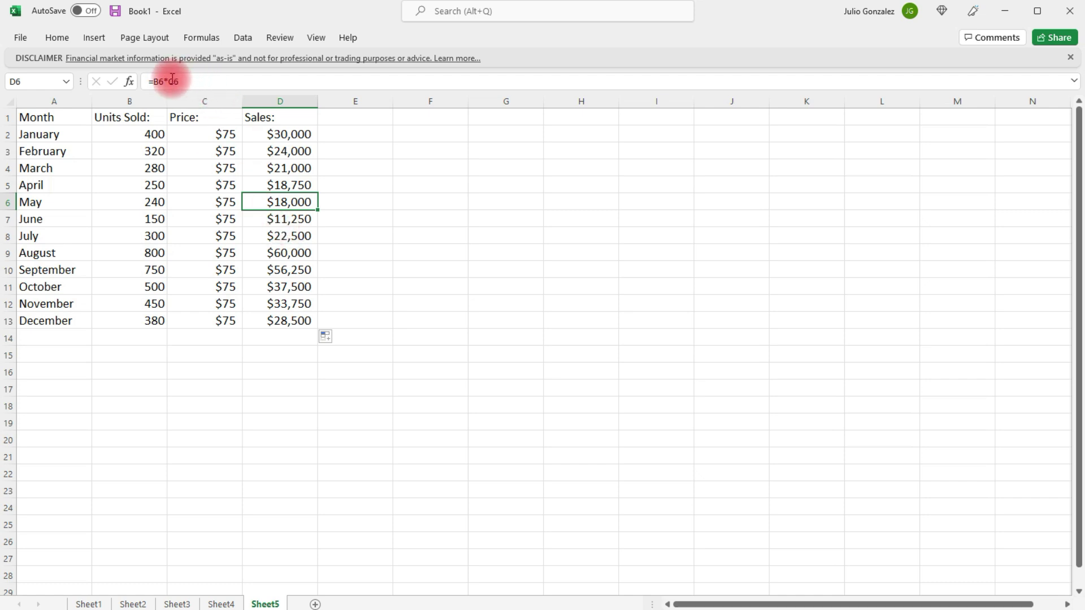
pyautogui.click(350, 122)
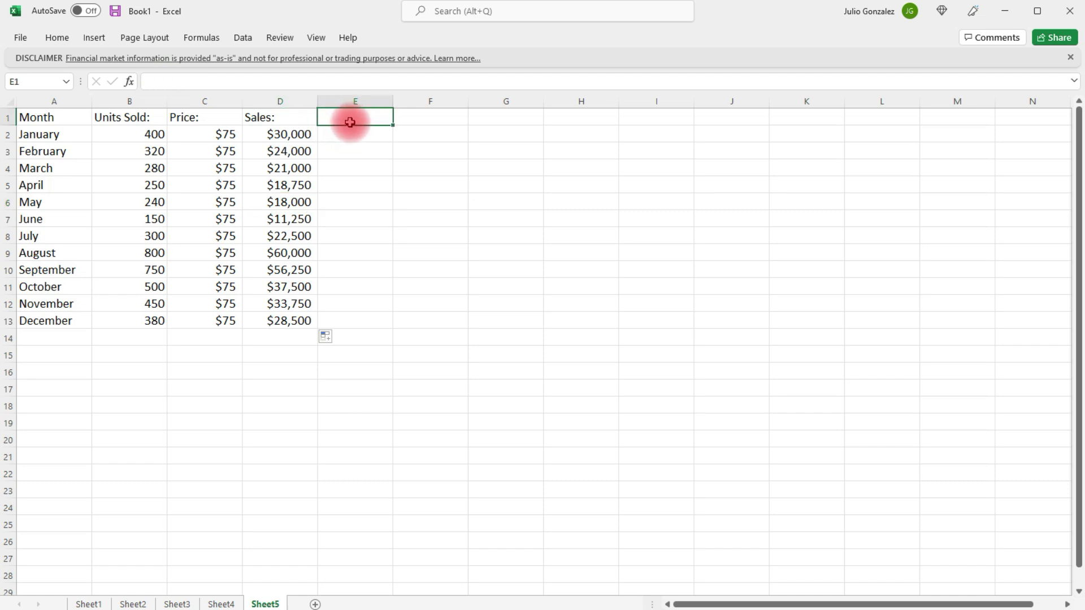
# Step: Enter the Tax Rate: heading in E1 and 0.08 in E2, filled down to E13
pyautogui.write('Tax Rat')
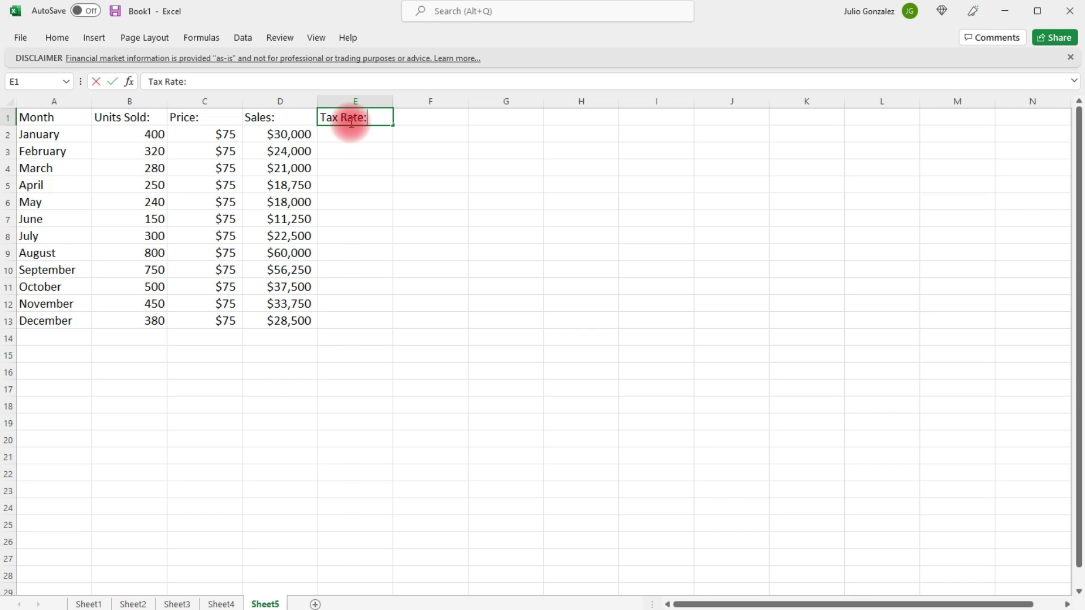
pyautogui.write('e:')
pyautogui.press('Return')
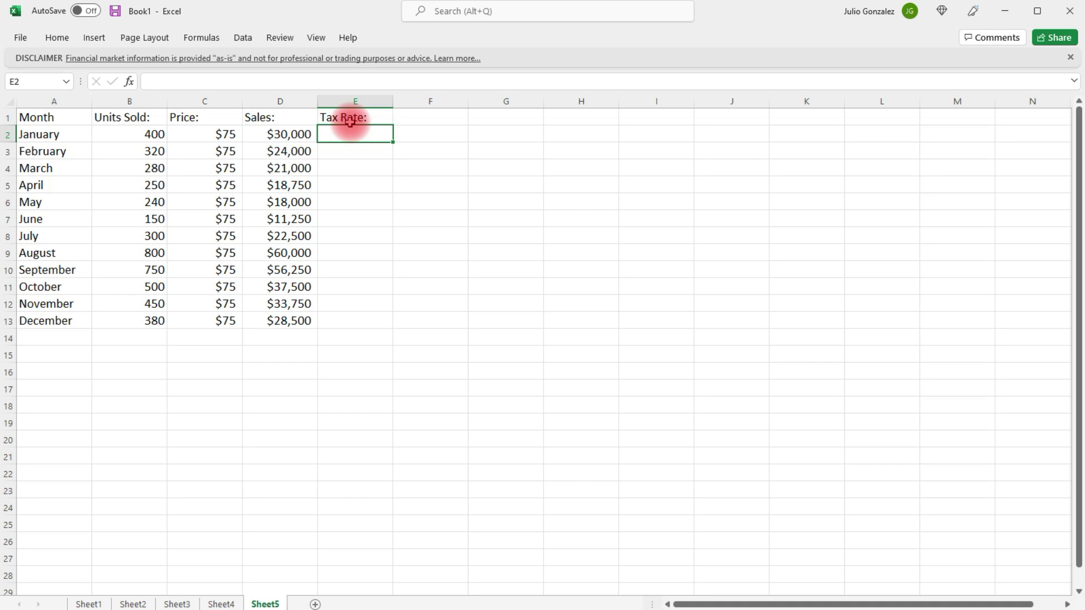
pyautogui.write('0')
pyautogui.write('.08')
pyautogui.press('BackSpace')
pyautogui.write('08')
pyautogui.press('Return')
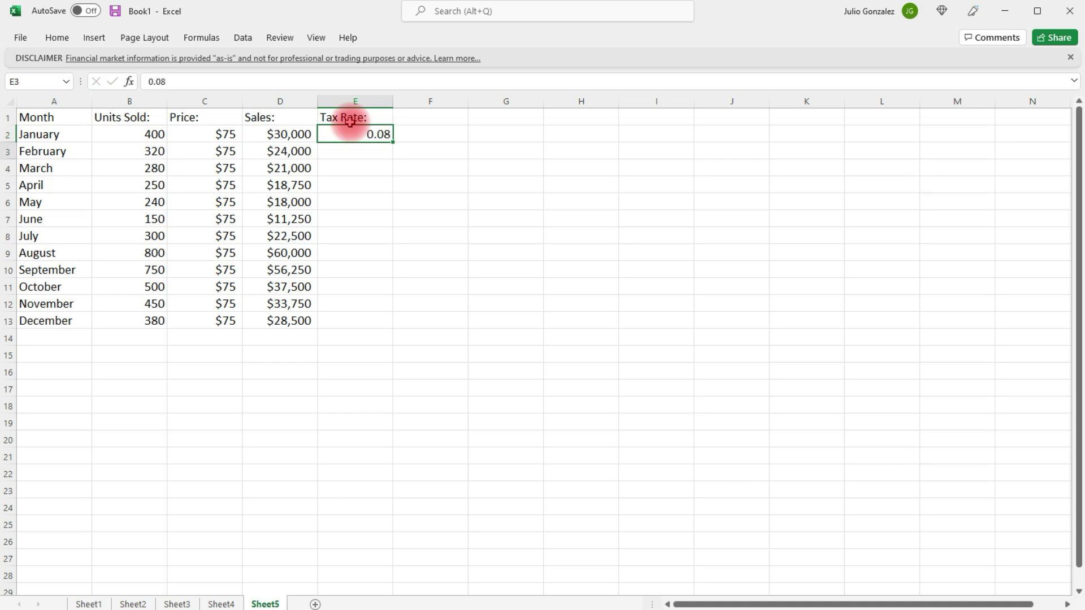
pyautogui.click(379, 135)
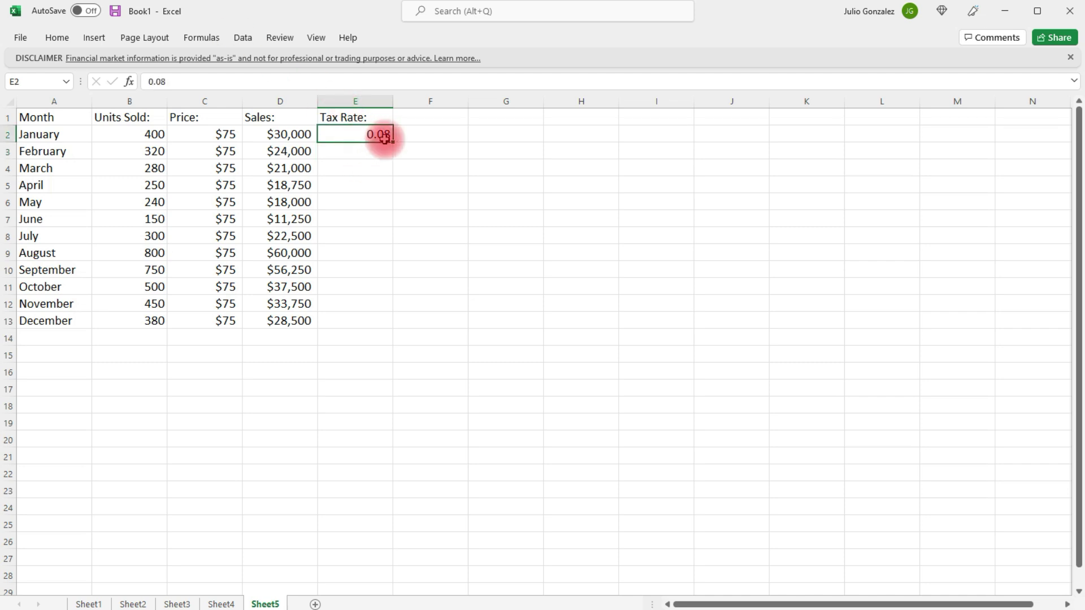
pyautogui.moveTo(394, 141); pyautogui.dragTo(382, 317)
# Step: Enter the sales tax formula =D2*E2 in F2, giving $2,400 for January
pyautogui.click(448, 140)
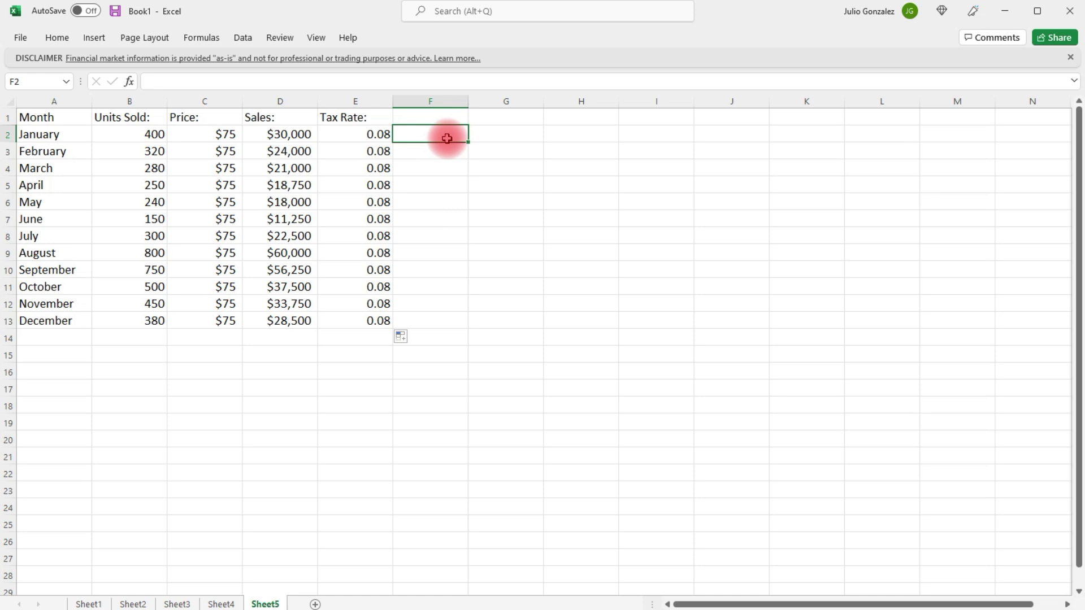
pyautogui.write('=')
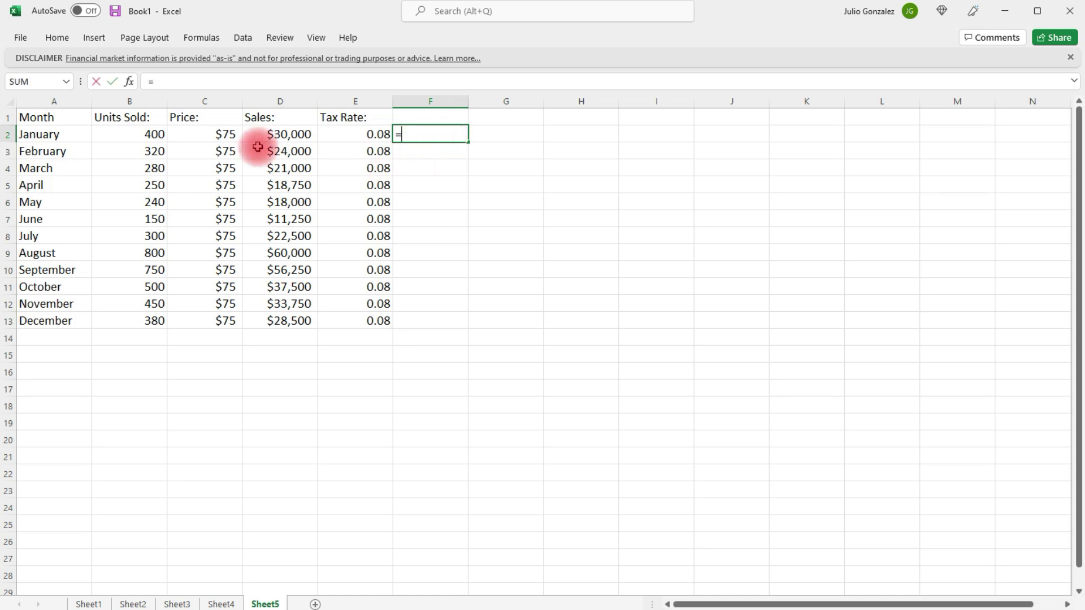
pyautogui.click(297, 135)
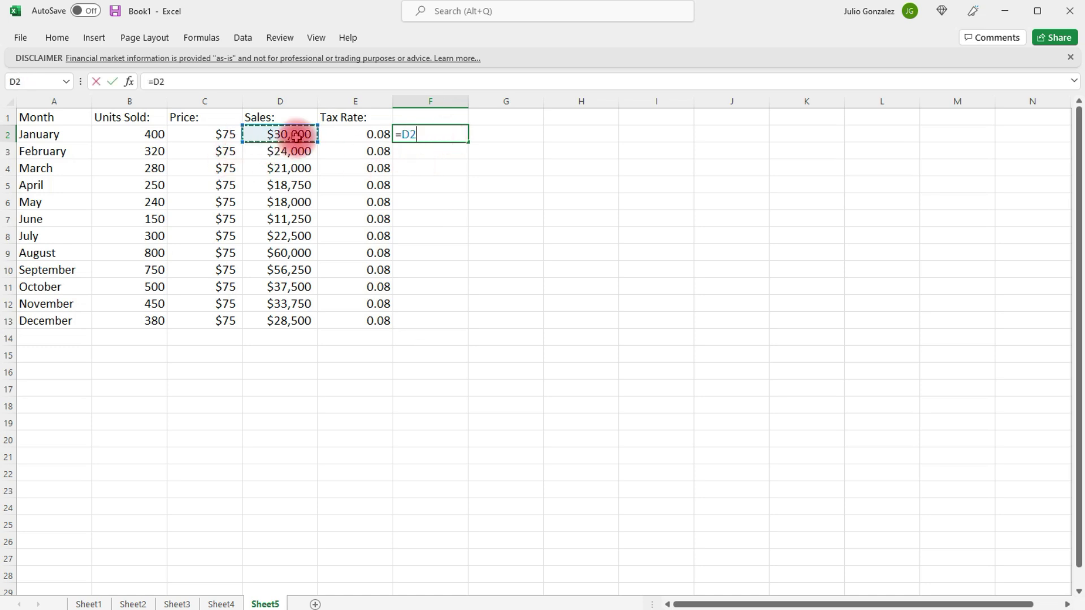
pyautogui.write('*')
pyautogui.click(357, 134)
pyautogui.press('Return')
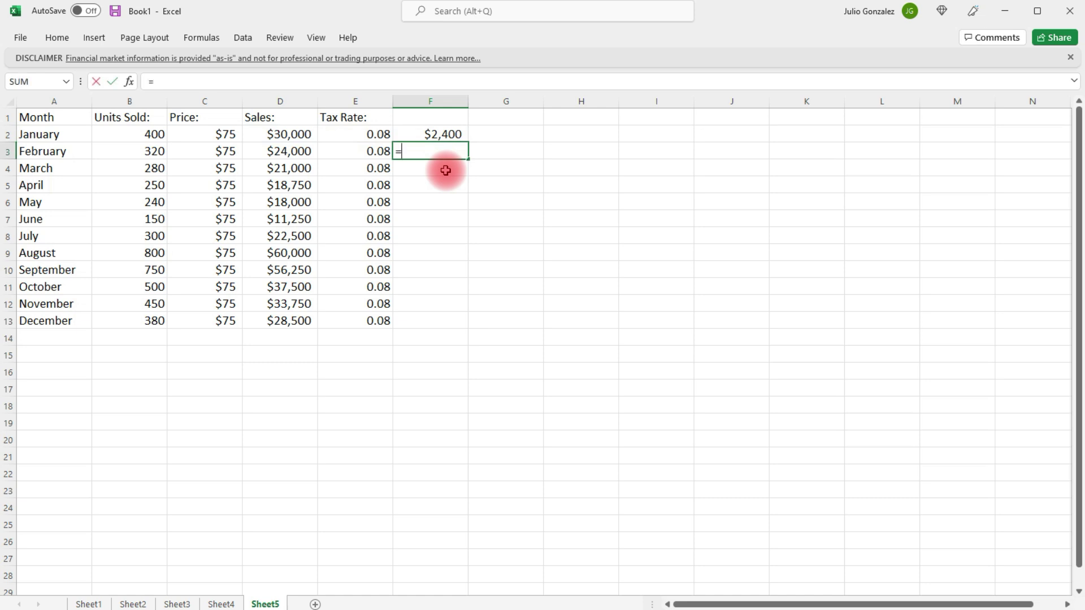
# Step: Enter =D3*E3 for February's tax ($1,920) and review F2's formula references
pyautogui.click(299, 153)
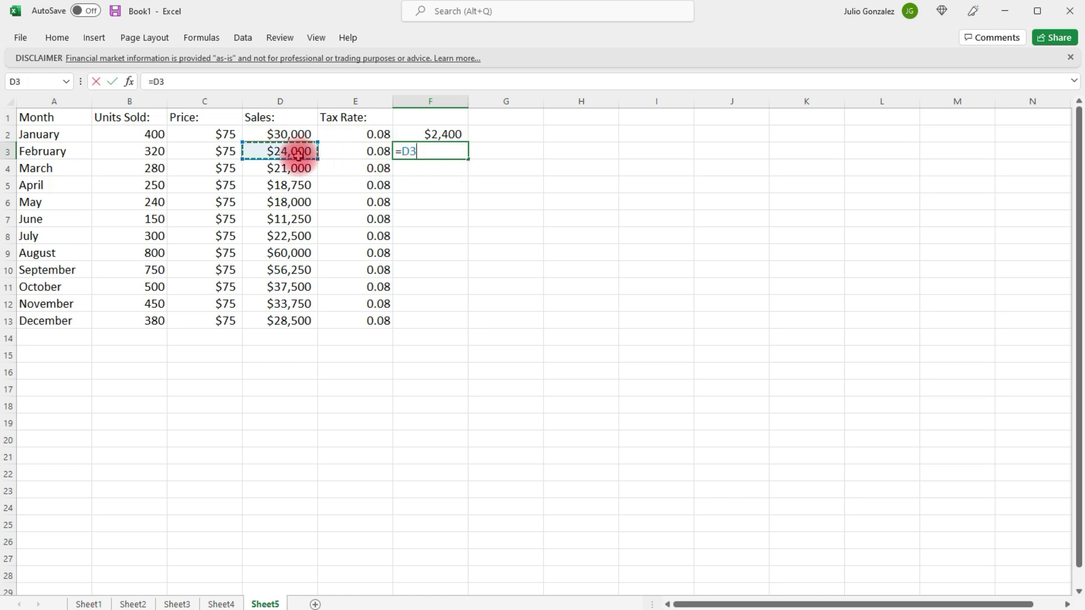
pyautogui.write('*')
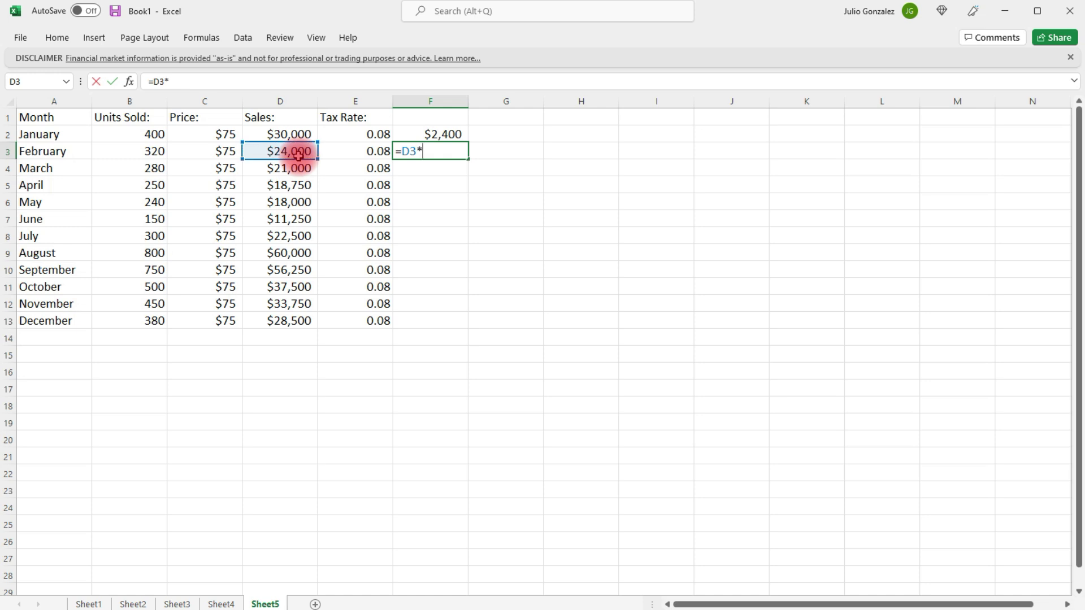
pyautogui.click(359, 150)
pyautogui.press('Return')
pyautogui.click(458, 136)
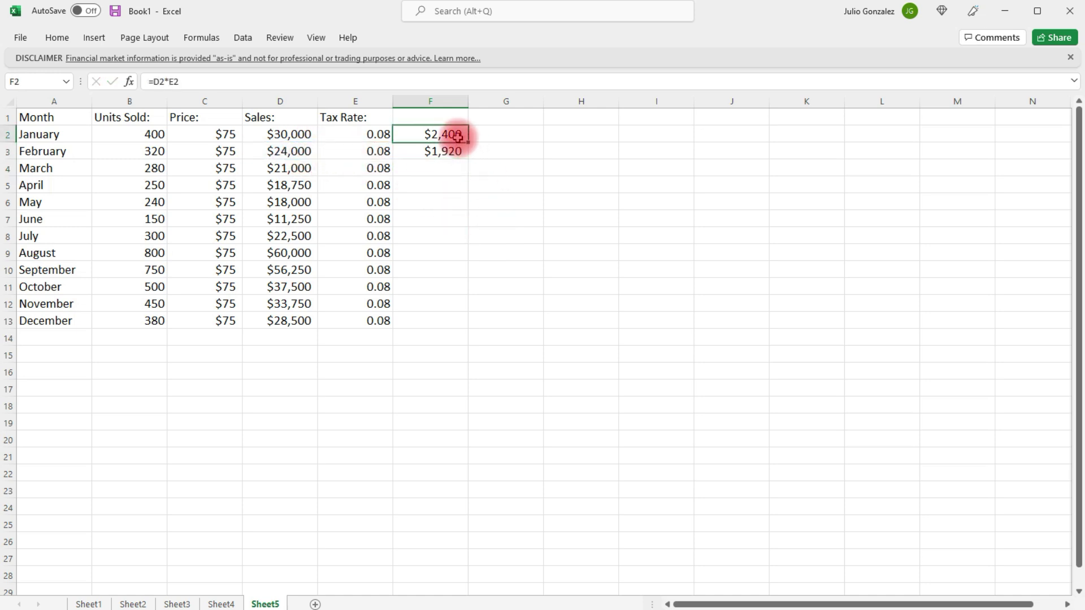
pyautogui.moveTo(458, 137)
pyautogui.mouseDown()
pyautogui.moveTo(454, 151)
pyautogui.moveTo(455, 132)
pyautogui.mouseUp()
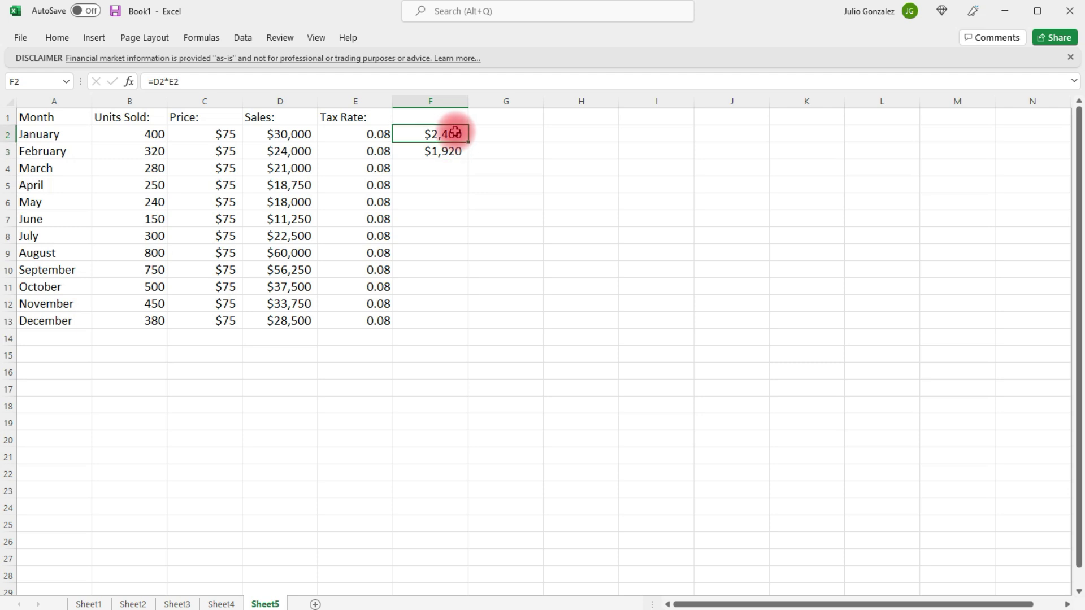
pyautogui.doubleClick(455, 131)
pyautogui.click(458, 169)
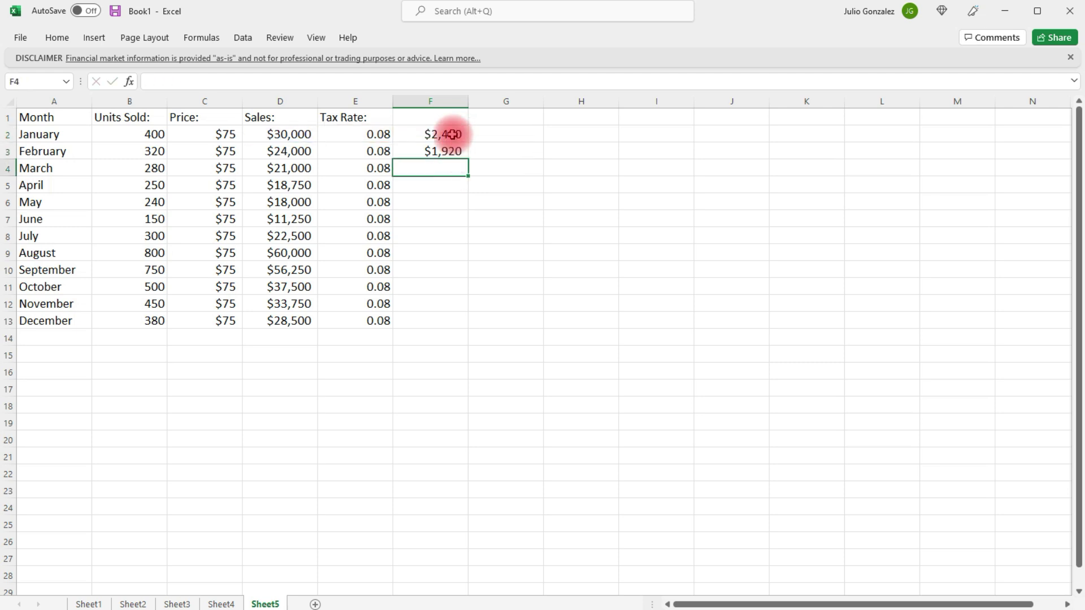
pyautogui.moveTo(453, 133); pyautogui.dragTo(483, 322)
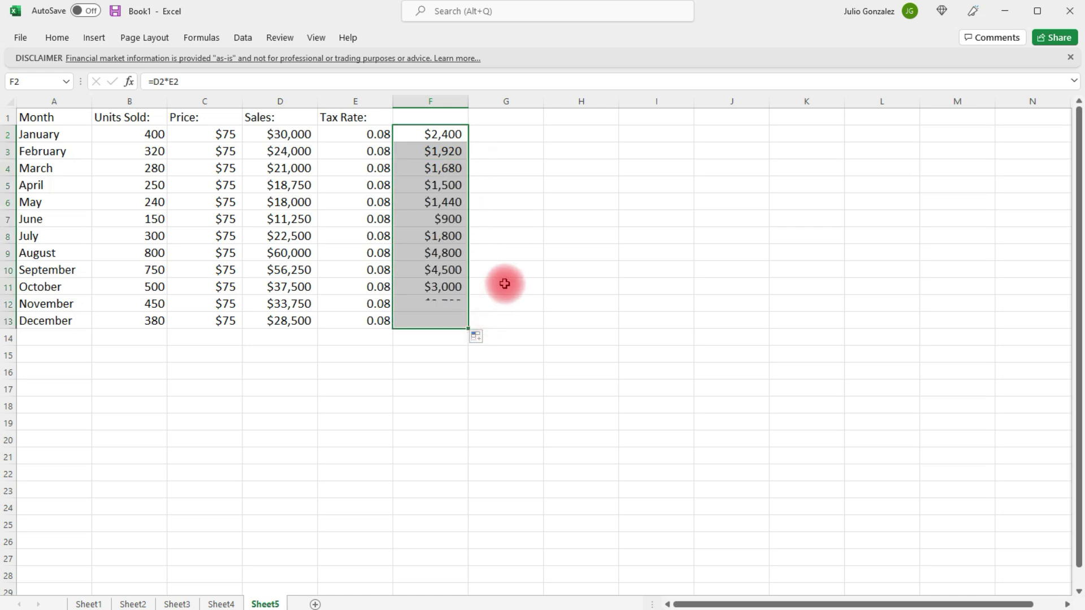
pyautogui.click(486, 253)
pyautogui.click(444, 135)
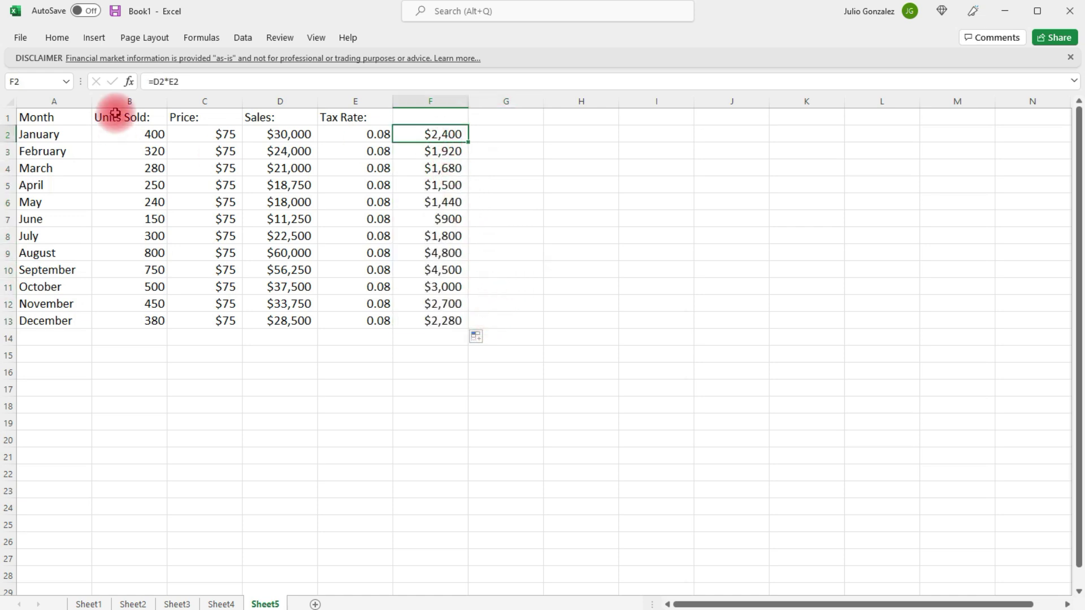
pyautogui.click(412, 151)
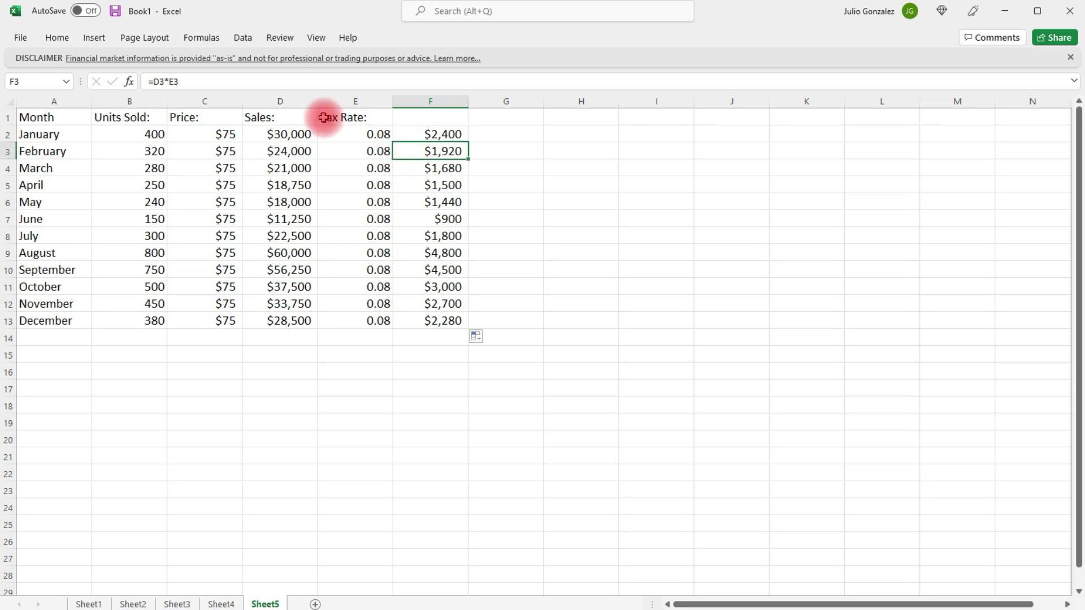
pyautogui.click(407, 167)
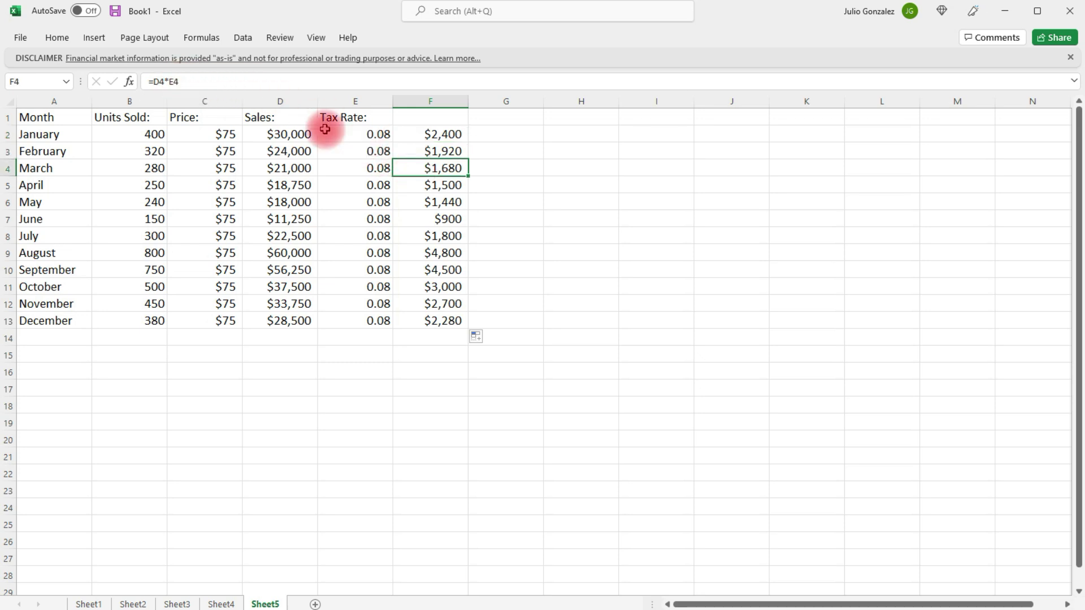
pyautogui.click(415, 185)
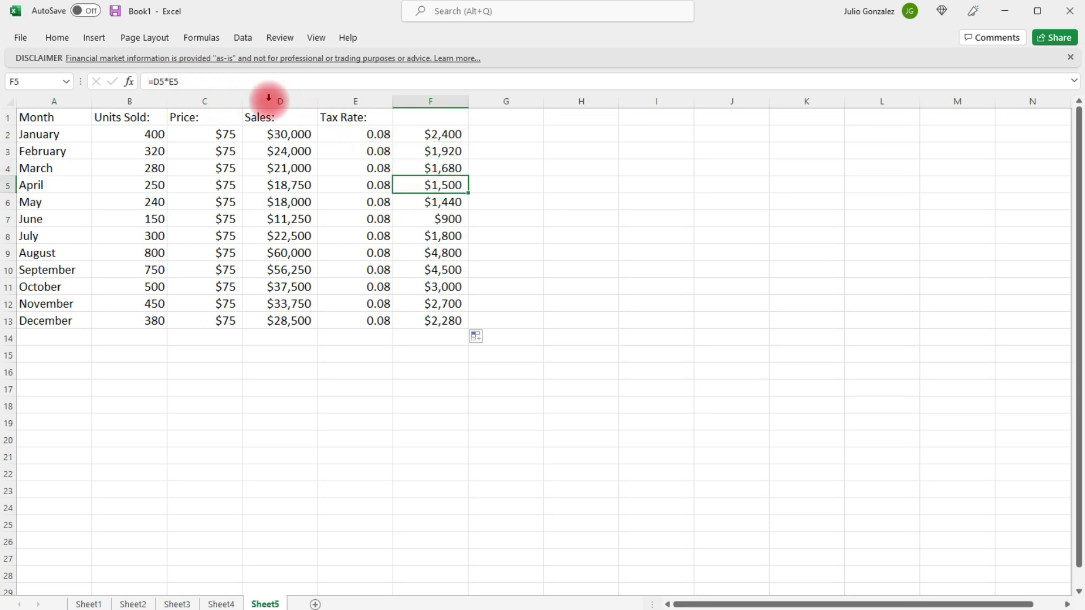
pyautogui.click(431, 206)
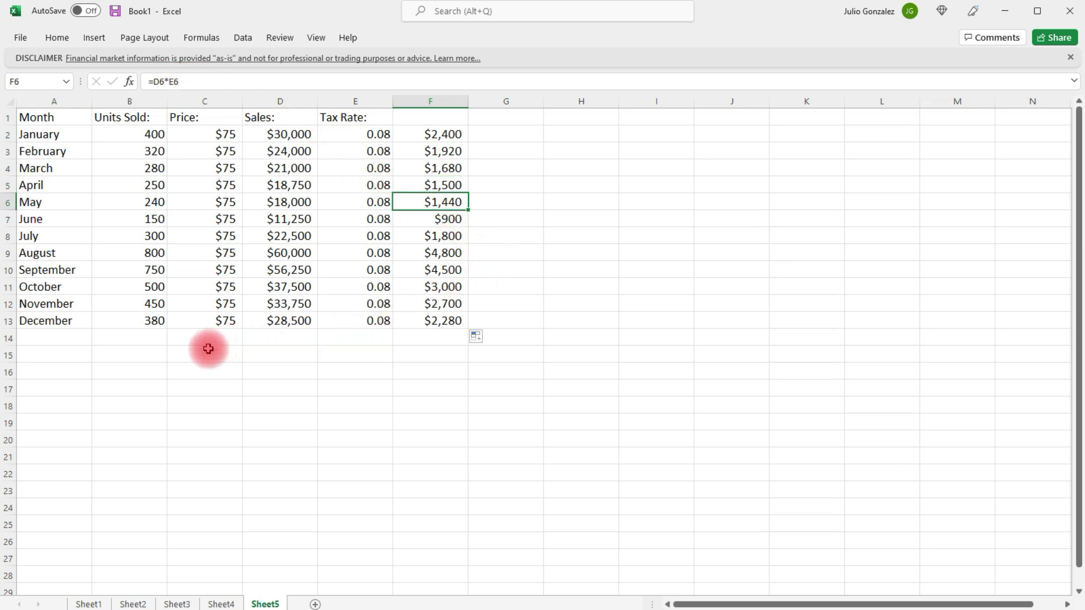
# Step: Label A15 Total and sum the monthly sales with =SUM(D2:D13), giving $361,500
pyautogui.click(131, 353)
pyautogui.click(71, 353)
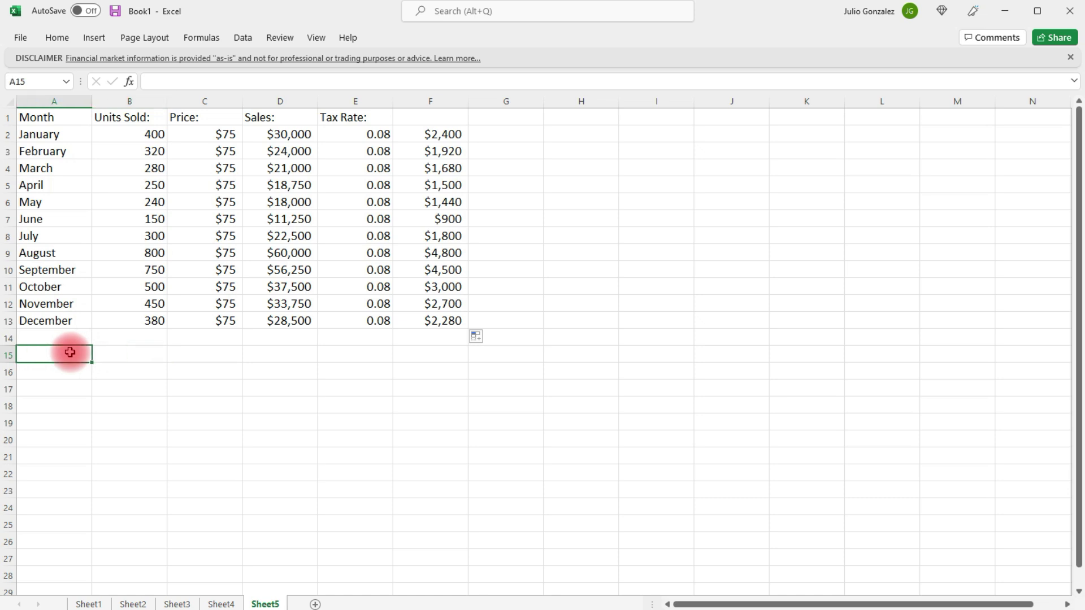
pyautogui.write('Total')
pyautogui.press('Tab')
pyautogui.press('Tab')
pyautogui.press('Tab')
pyautogui.write('=')
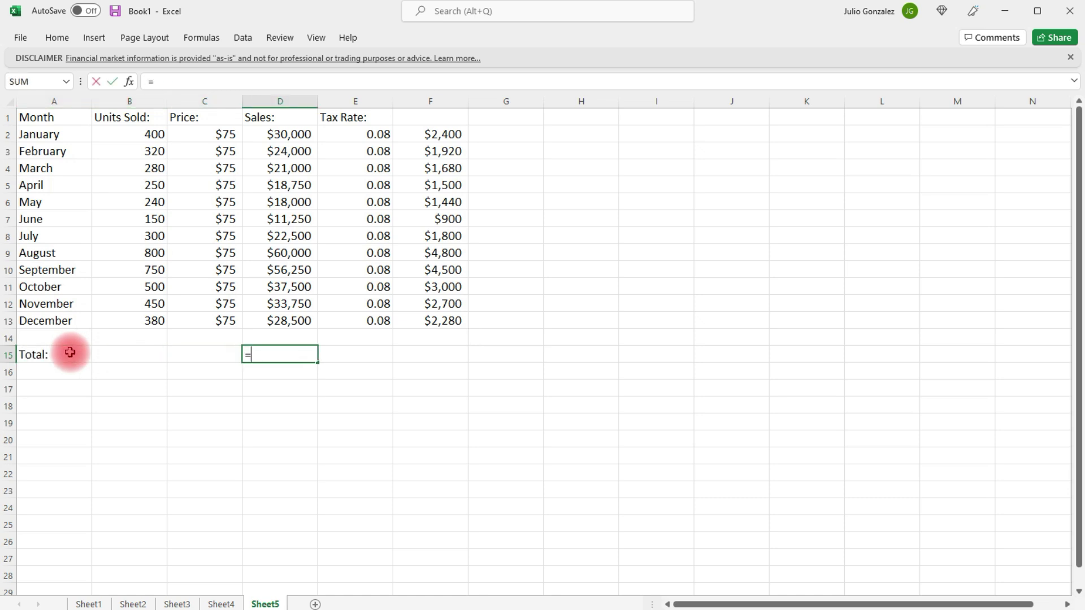
pyautogui.write('sum(')
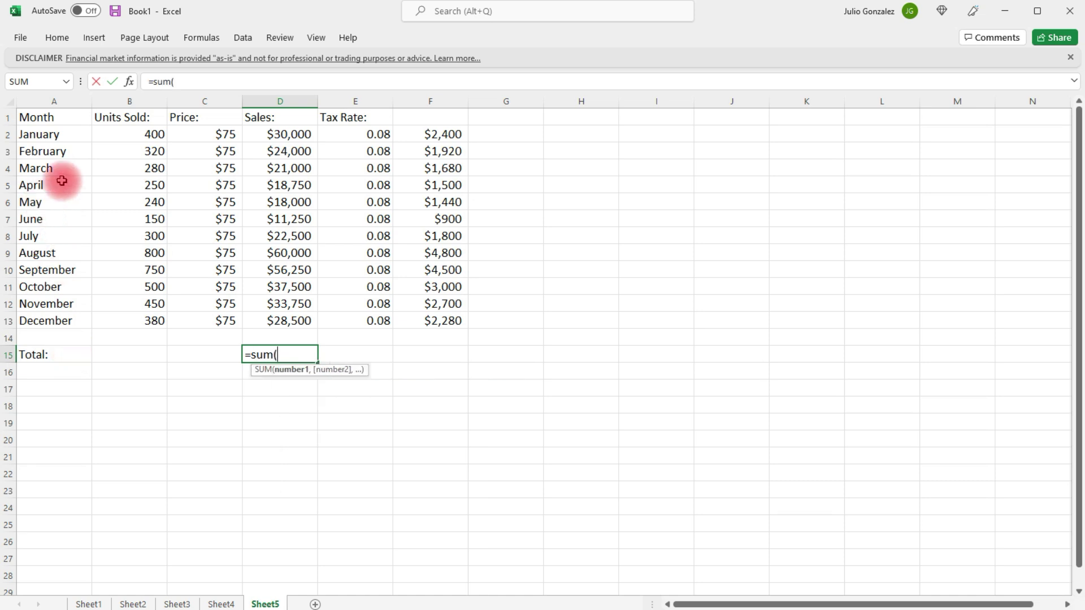
pyautogui.moveTo(274, 136); pyautogui.dragTo(284, 315)
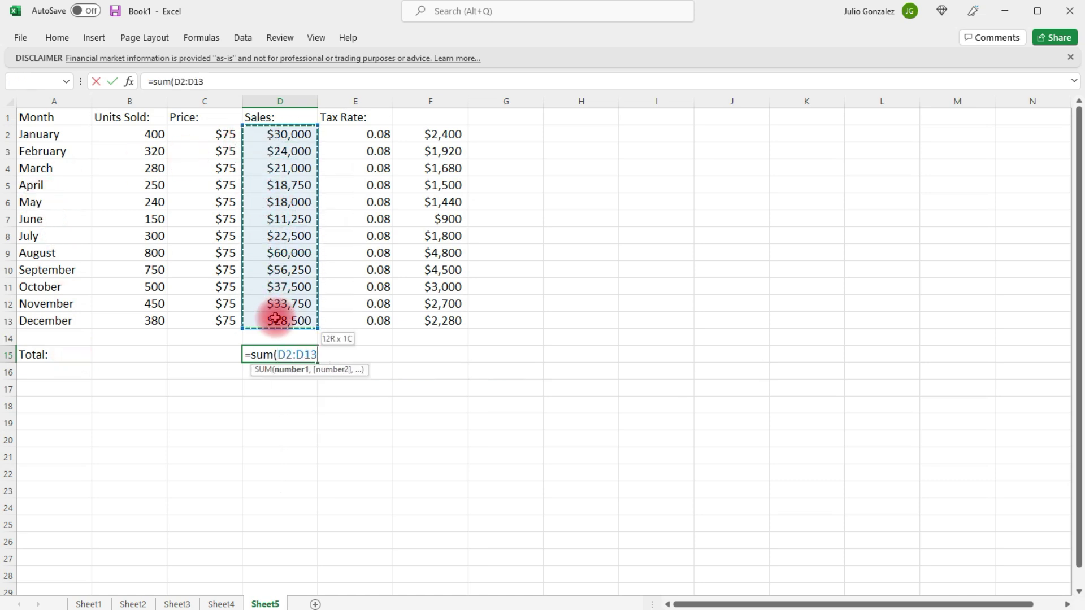
pyautogui.press('Return')
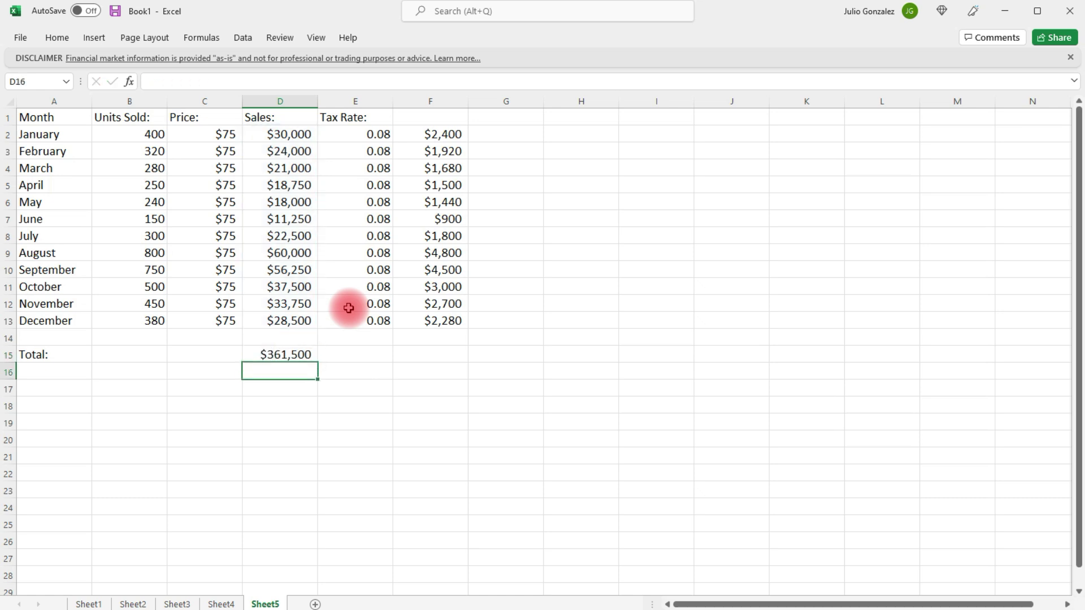
# Step: Head column F with Sales Tax
pyautogui.click(430, 359)
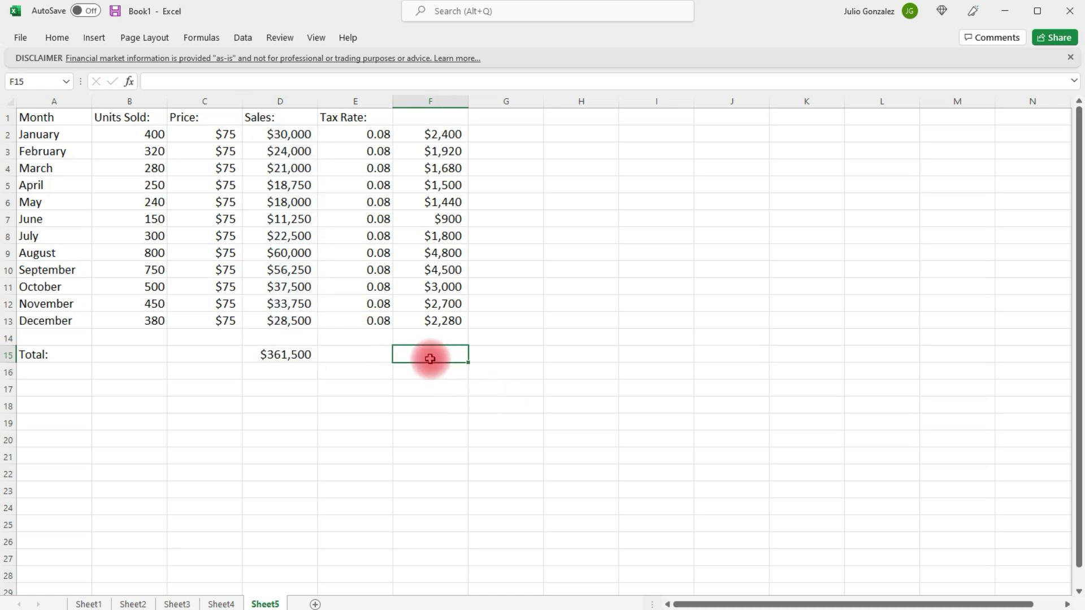
pyautogui.click(416, 119)
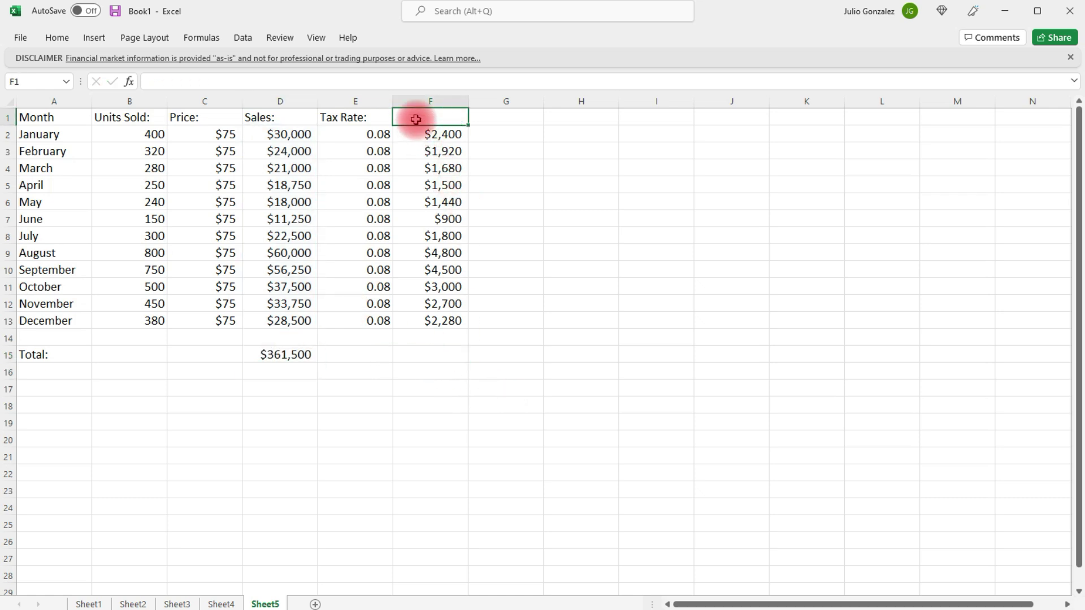
pyautogui.write('Sale')
pyautogui.click(435, 353)
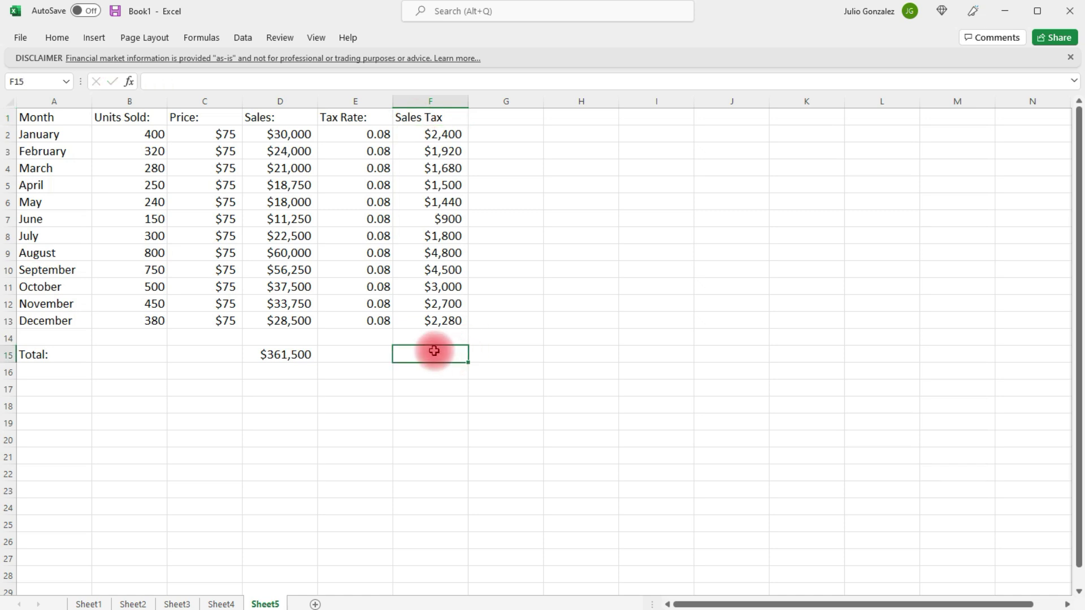
# Step: Total the sales tax in F15 with =SUM(F2:F13), giving $28,920
pyautogui.write('=sum')
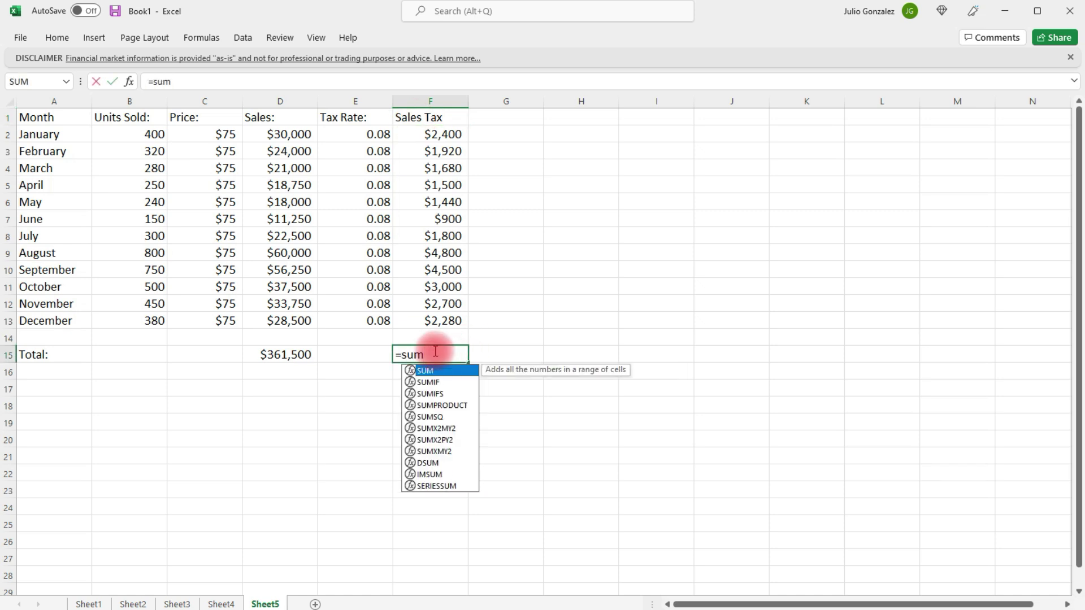
pyautogui.write('(')
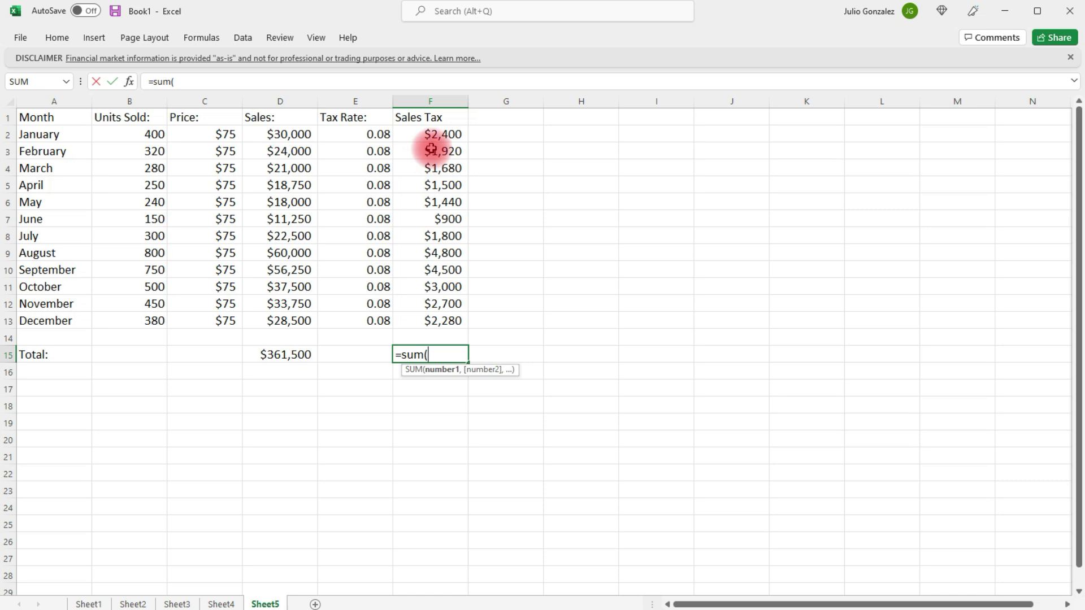
pyautogui.moveTo(423, 131); pyautogui.dragTo(451, 314)
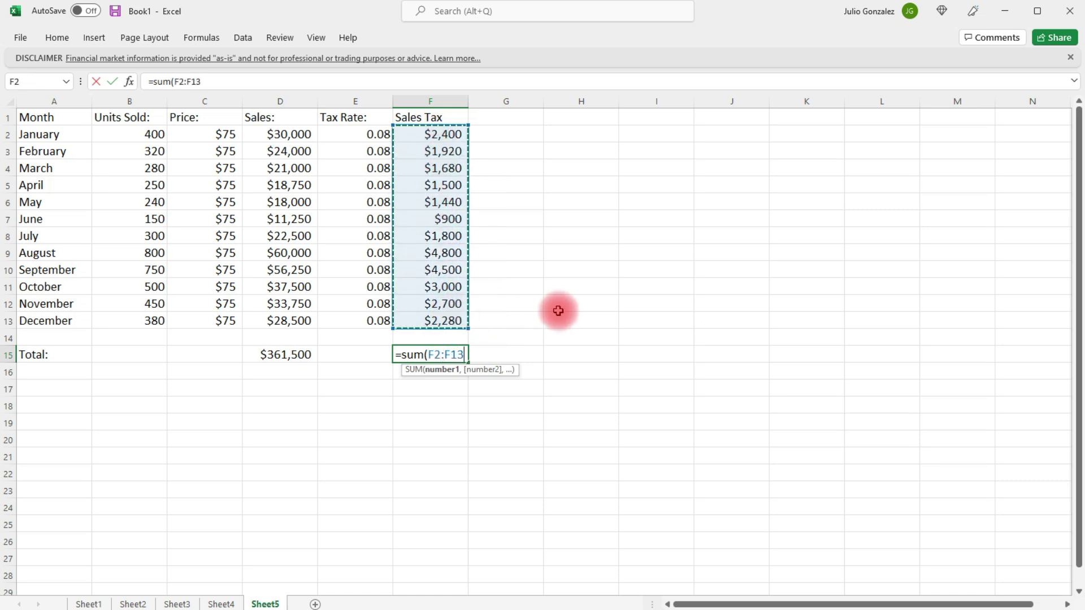
pyautogui.hotkey('shift', 'Down')
pyautogui.write(')')
pyautogui.press('Return')
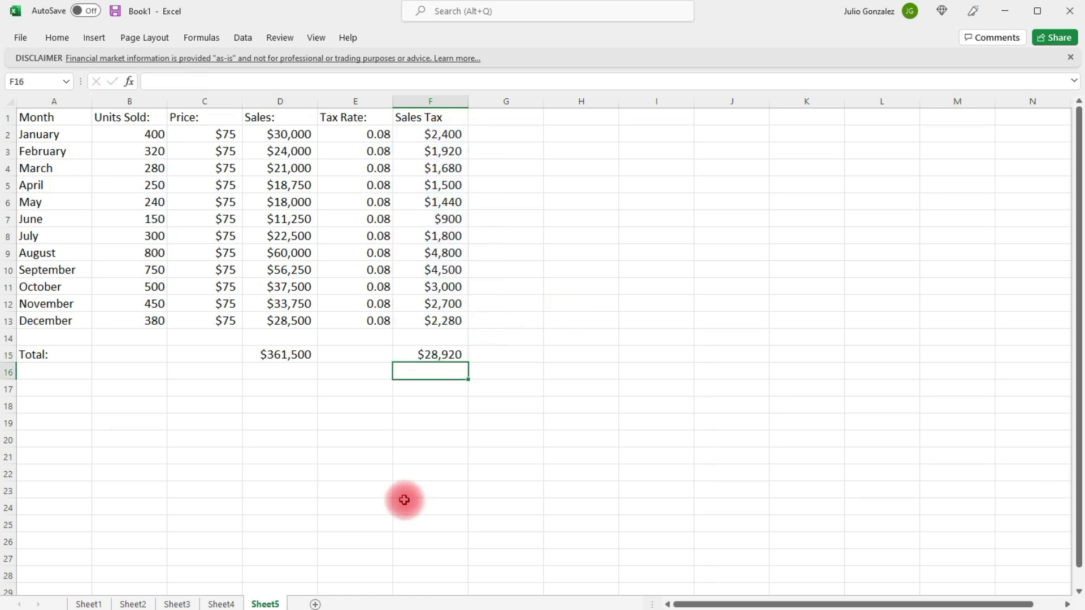
# Step: Enter =SUM(B2:B13) in B15 to total units sold as 4820
pyautogui.click(150, 357)
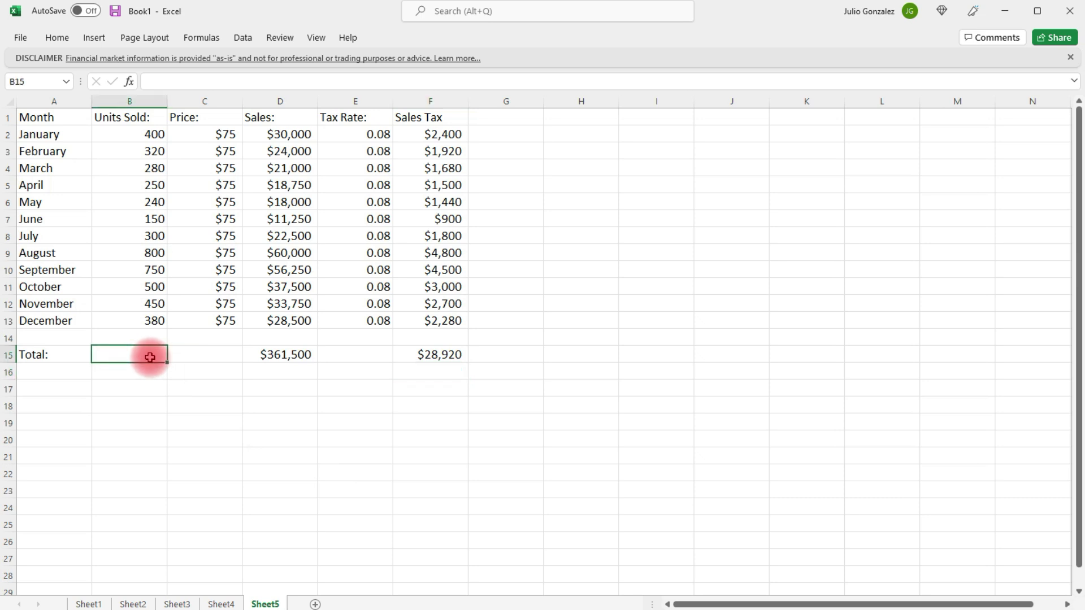
pyautogui.write('=sum')
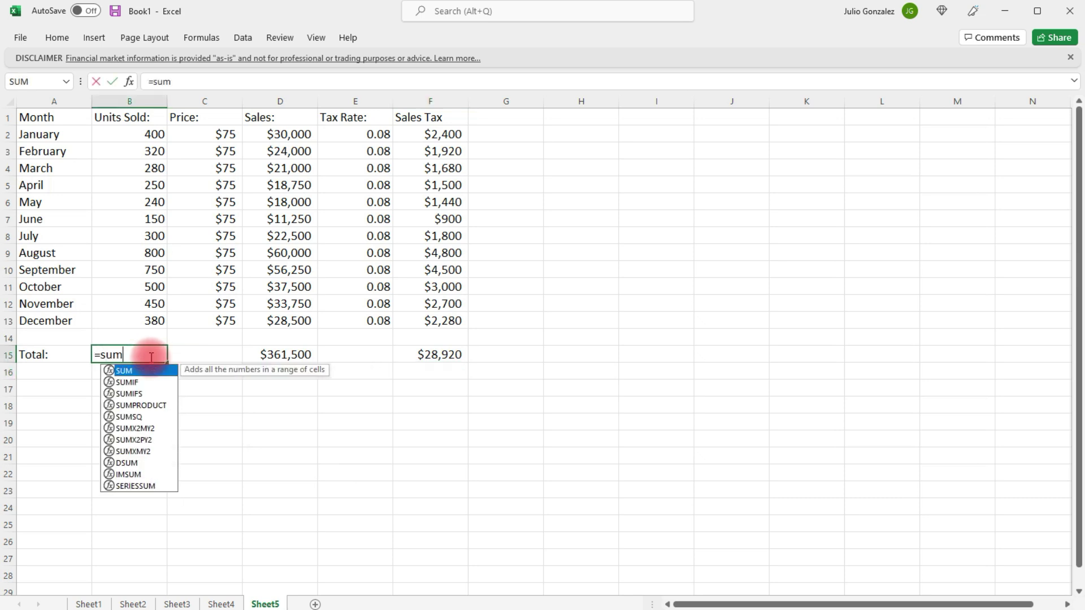
pyautogui.write('(')
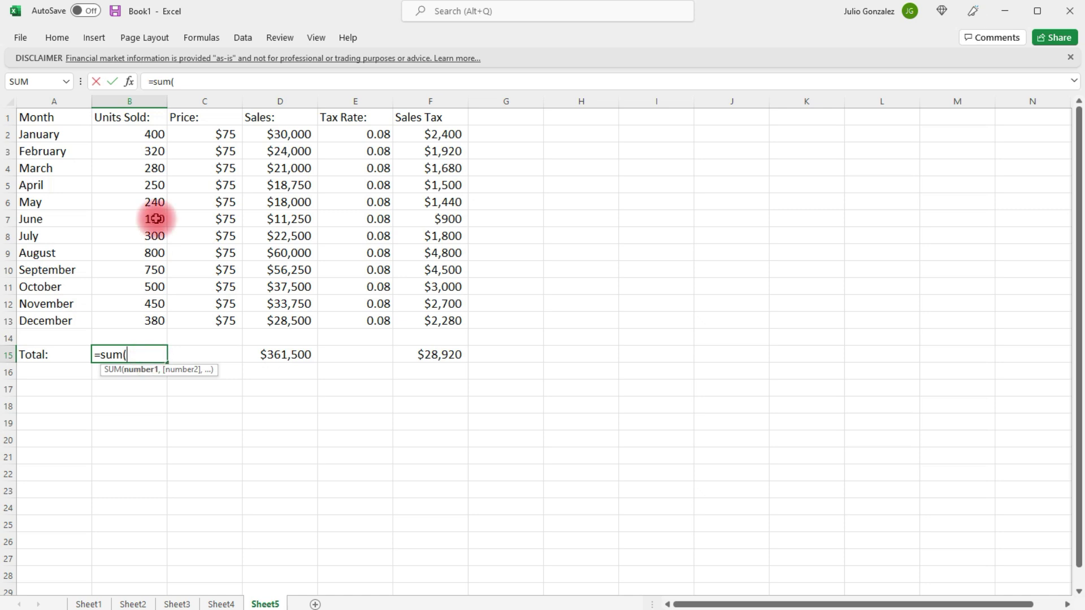
pyautogui.click(133, 134)
pyautogui.moveTo(133, 134); pyautogui.dragTo(122, 320)
pyautogui.write(')')
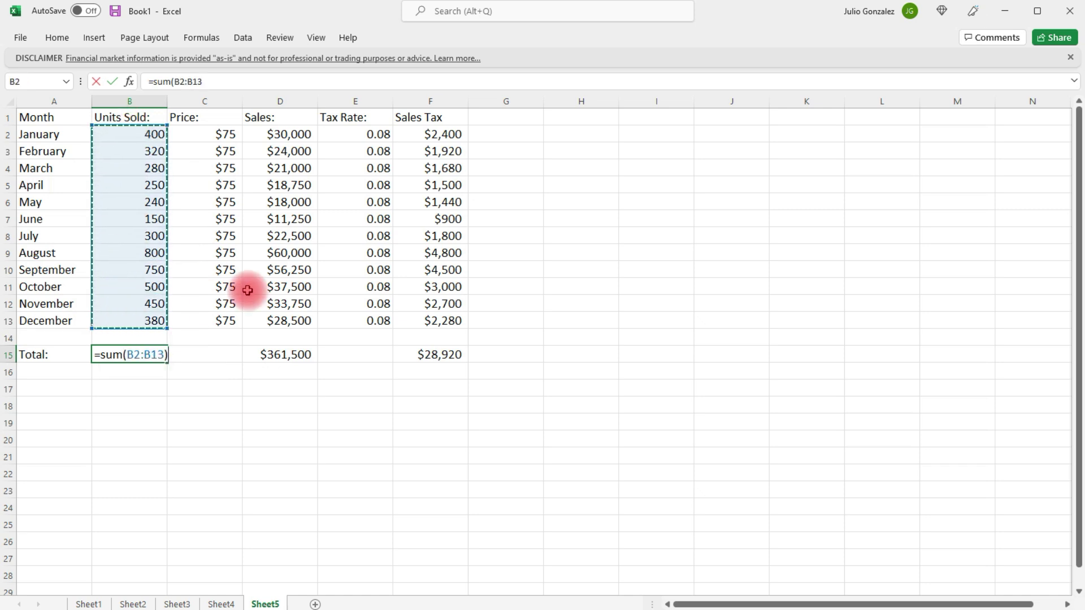
pyautogui.press('Return')
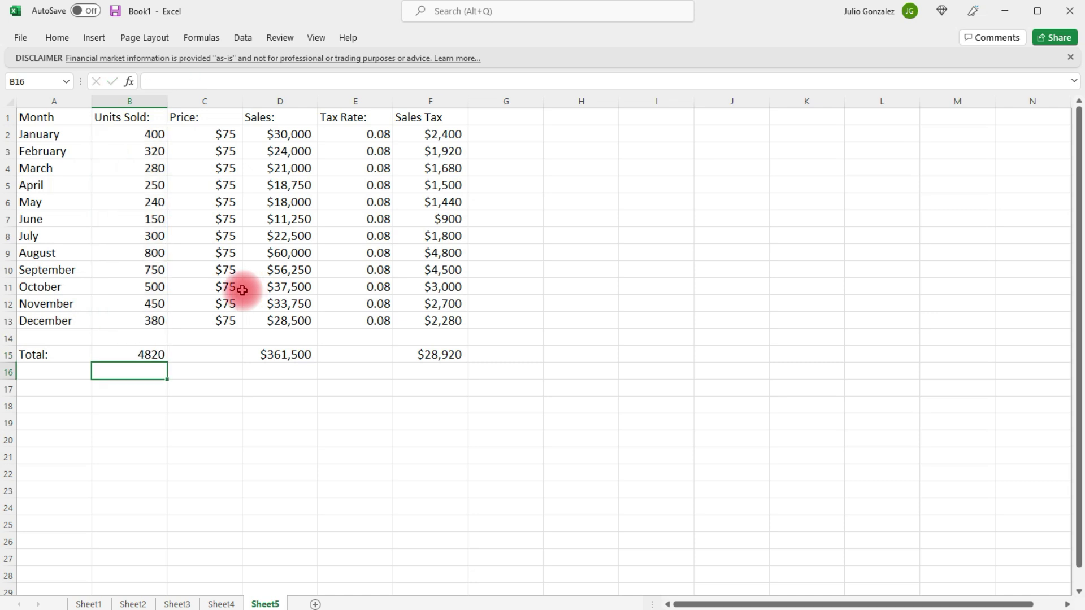
pyautogui.click(37, 116)
# Step: Make the header row A1:F1 bold with a light green fill
pyautogui.moveTo(97, 118); pyautogui.dragTo(413, 131)
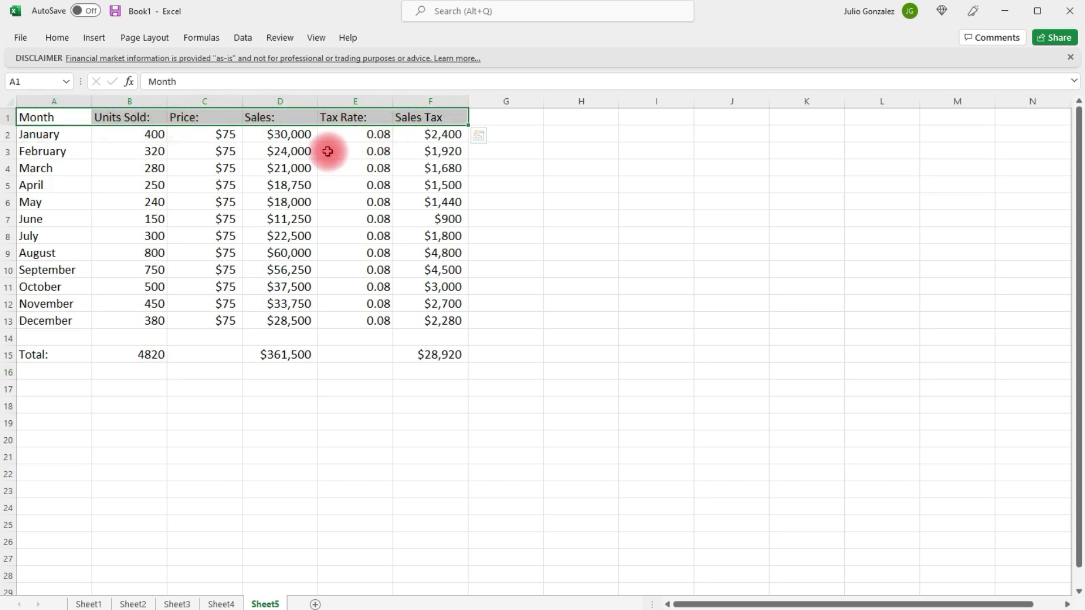
pyautogui.click(57, 37)
pyautogui.click(172, 85)
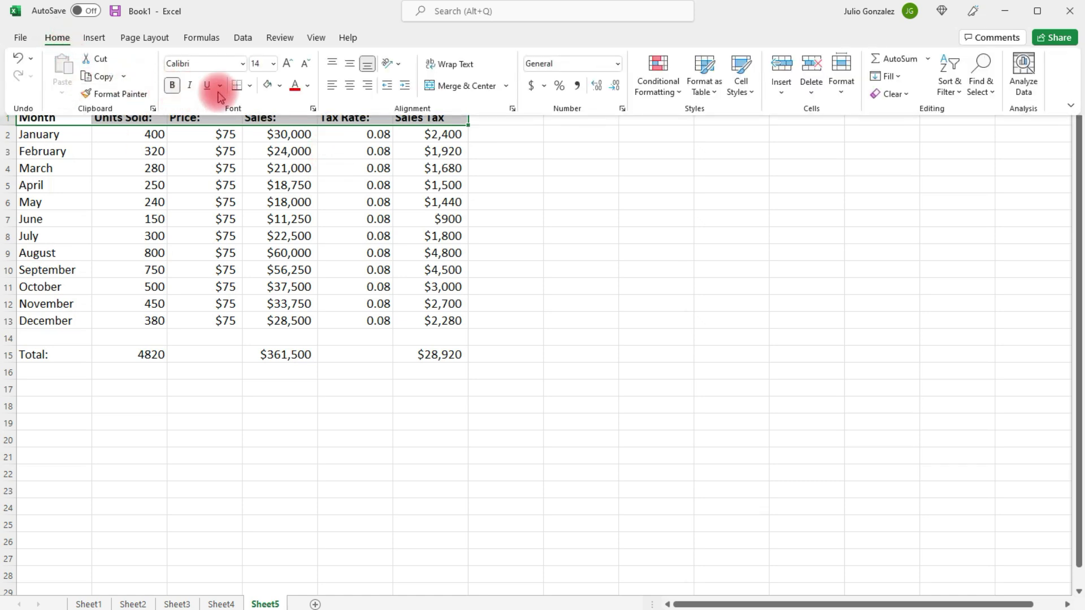
pyautogui.click(281, 86)
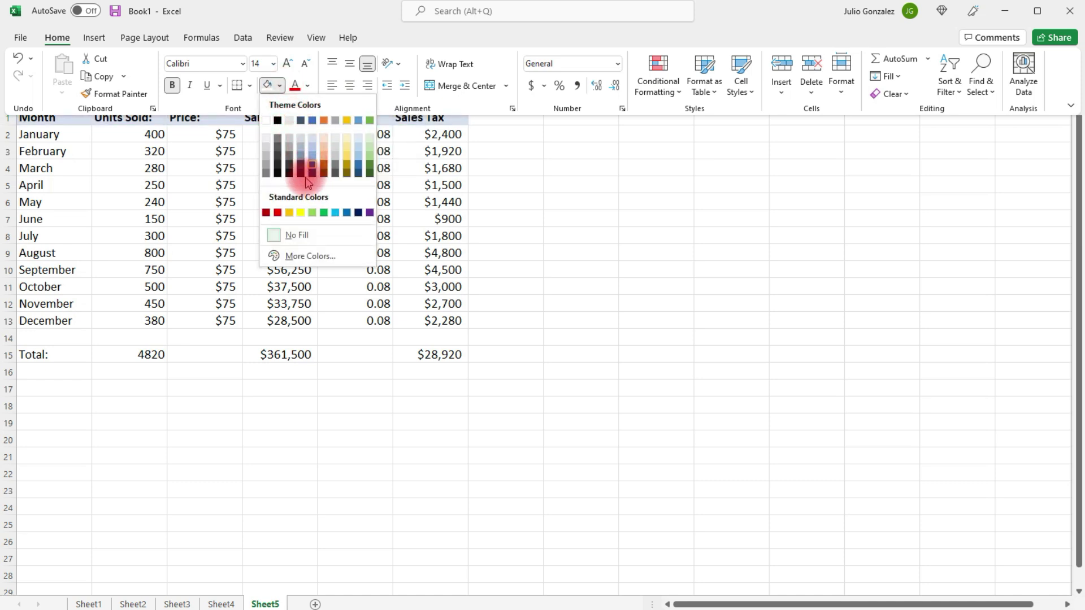
pyautogui.click(312, 216)
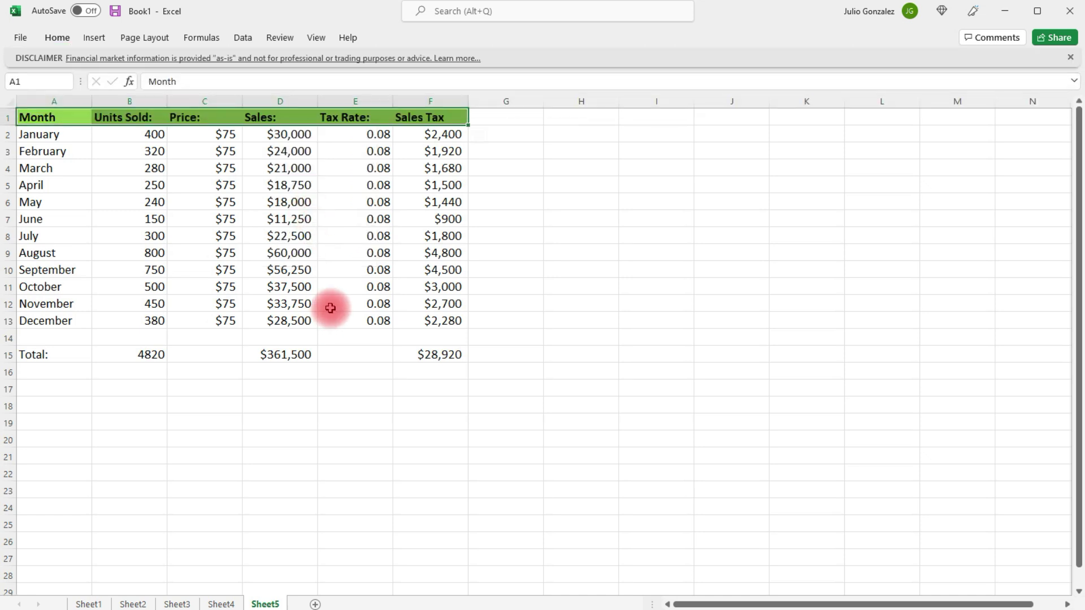
pyautogui.click(332, 307)
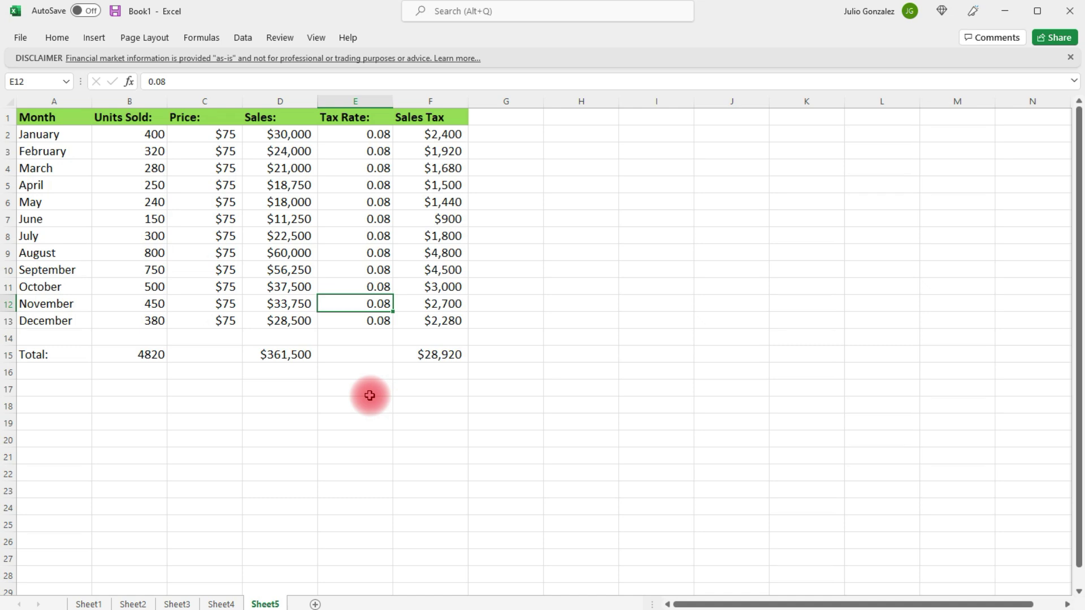